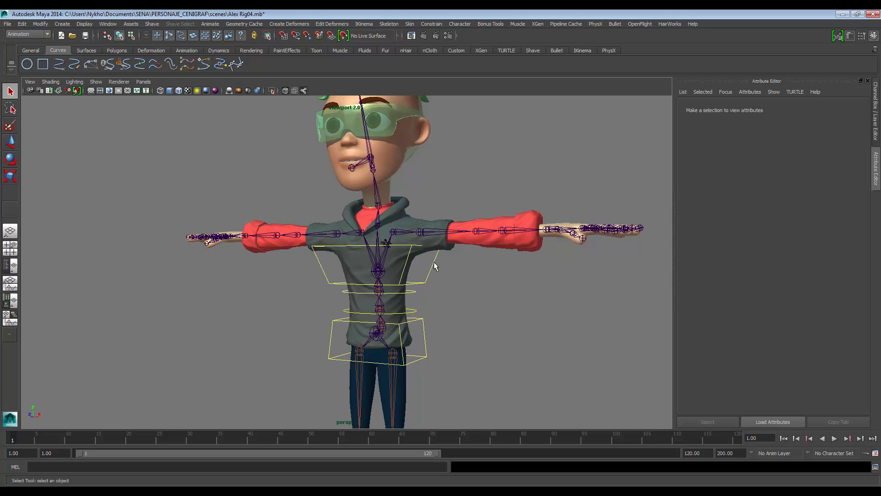
# Step: Examine the character rig, covering the arm joint chains, torso controls, legs and feet
pyautogui.keyDown('alt'); pyautogui.moveTo(450, 266); pyautogui.dragTo(426, 339); pyautogui.keyUp('alt')
pyautogui.click(447, 302)
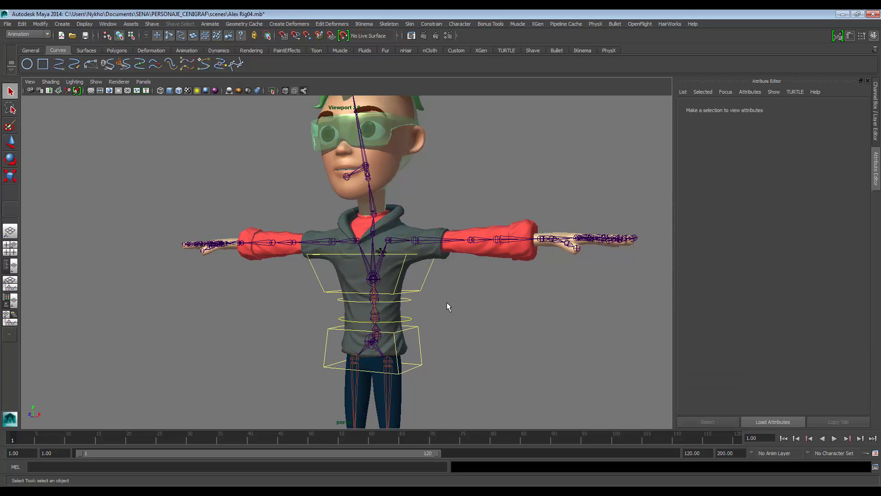
pyautogui.scroll(3, 447, 301)
pyautogui.keyDown('alt'); pyautogui.moveTo(494, 276); pyautogui.dragTo(478, 297, button='middle'); pyautogui.keyUp('alt')
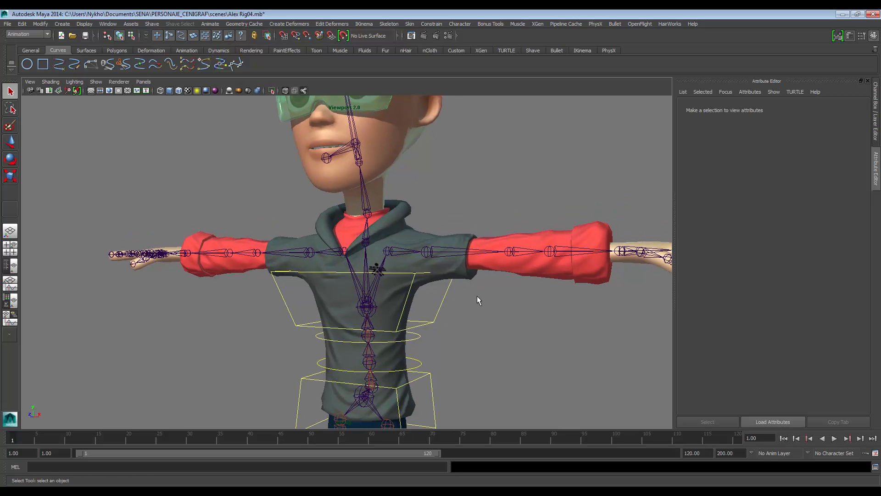
pyautogui.keyDown('alt'); pyautogui.moveTo(497, 295); pyautogui.dragTo(461, 271); pyautogui.keyUp('alt')
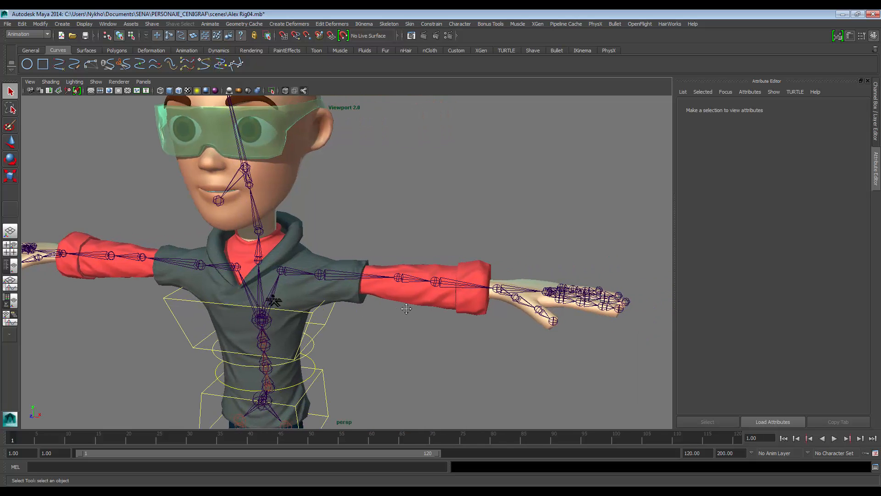
pyautogui.keyDown('alt'); pyautogui.moveTo(545, 277); pyautogui.dragTo(443, 274, button='middle'); pyautogui.keyUp('alt')
pyautogui.scroll(3, 503, 250)
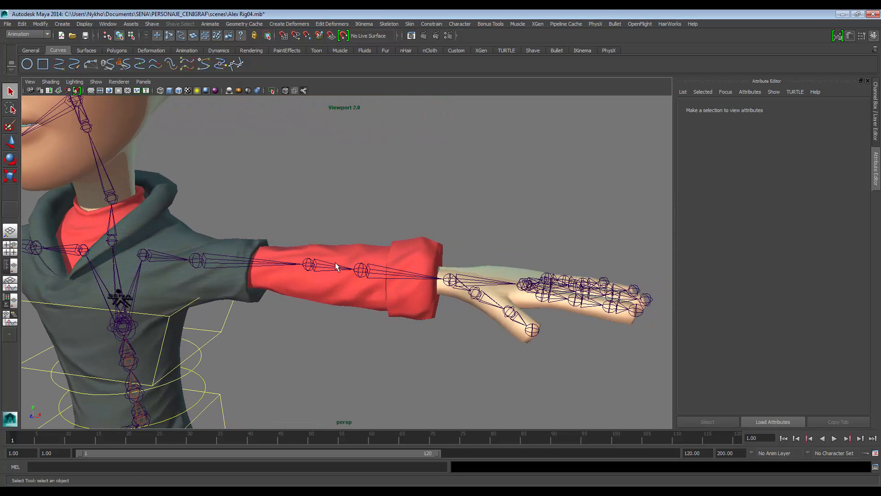
pyautogui.keyDown('alt'); pyautogui.moveTo(353, 224); pyautogui.dragTo(394, 216, button='middle'); pyautogui.keyUp('alt')
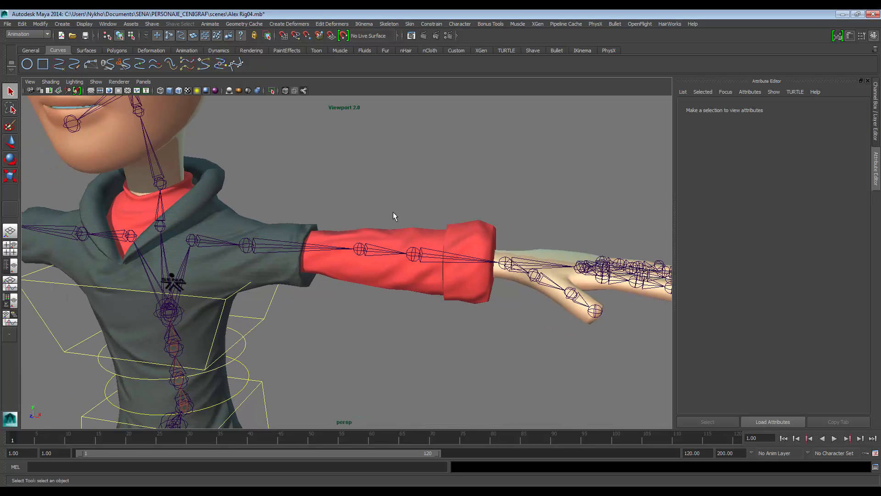
pyautogui.scroll(-5, 327, 319)
pyautogui.keyDown('alt'); pyautogui.moveTo(328, 318); pyautogui.dragTo(360, 191, button='middle'); pyautogui.keyUp('alt')
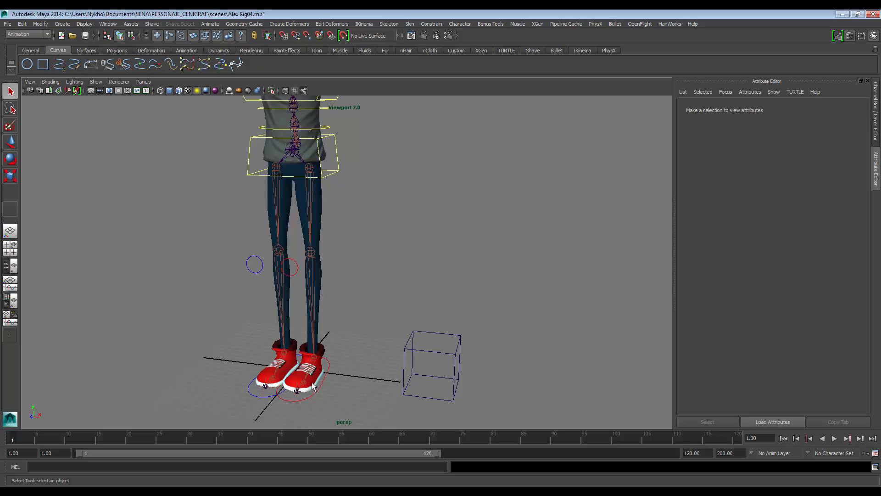
pyautogui.keyDown('alt'); pyautogui.moveTo(305, 199); pyautogui.dragTo(305, 272, button='middle'); pyautogui.keyUp('alt')
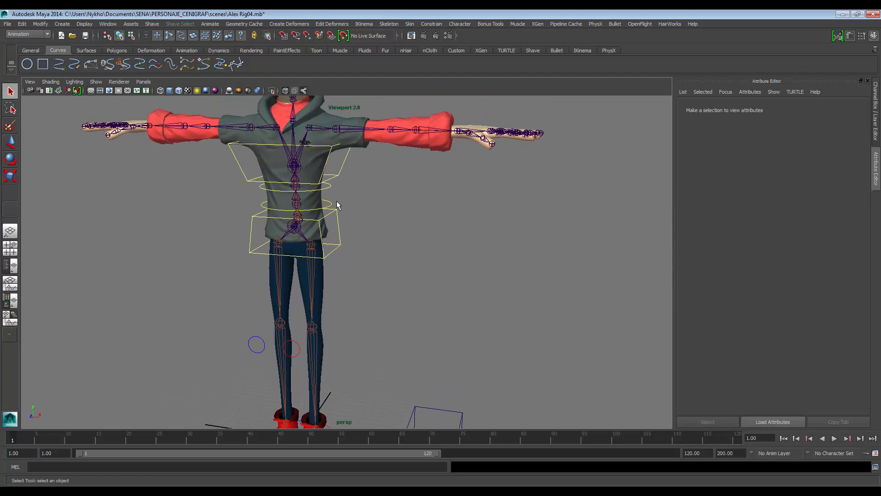
# Step: Open the IK Handle Tool settings and set the current solver to Rotate-Plane Solver
pyautogui.click(185, 50)
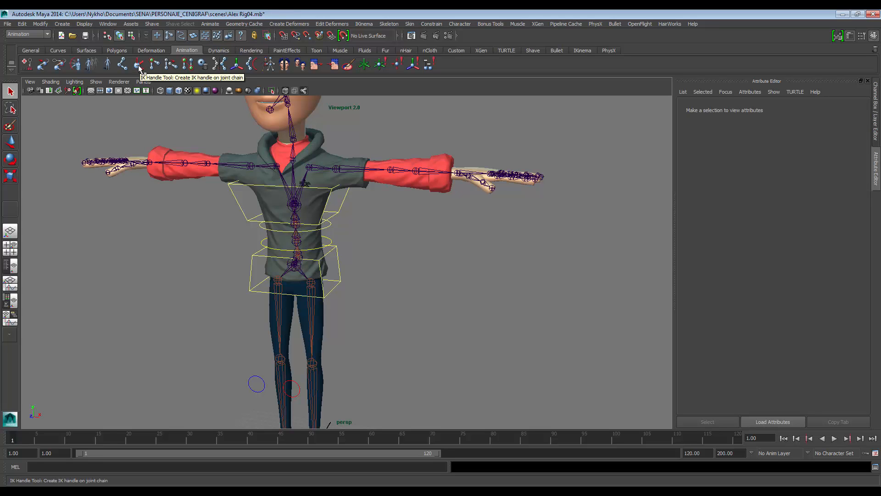
pyautogui.click(389, 24)
pyautogui.click(455, 46)
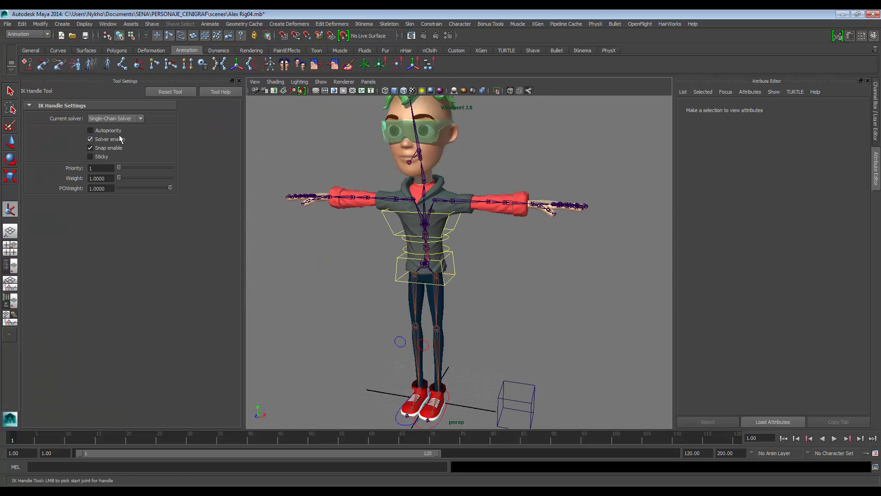
pyautogui.keyDown('alt'); pyautogui.moveTo(481, 203); pyautogui.dragTo(481, 226, button='middle'); pyautogui.keyUp('alt')
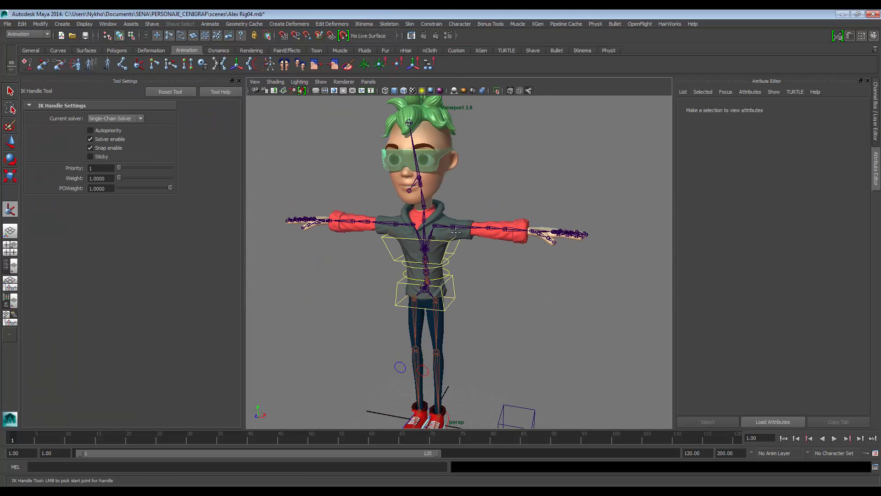
pyautogui.keyDown('alt'); pyautogui.moveTo(481, 226); pyautogui.dragTo(597, 184, button='right'); pyautogui.keyUp('alt')
pyautogui.keyDown('alt'); pyautogui.moveTo(597, 184); pyautogui.dragTo(587, 243, button='middle'); pyautogui.keyUp('alt')
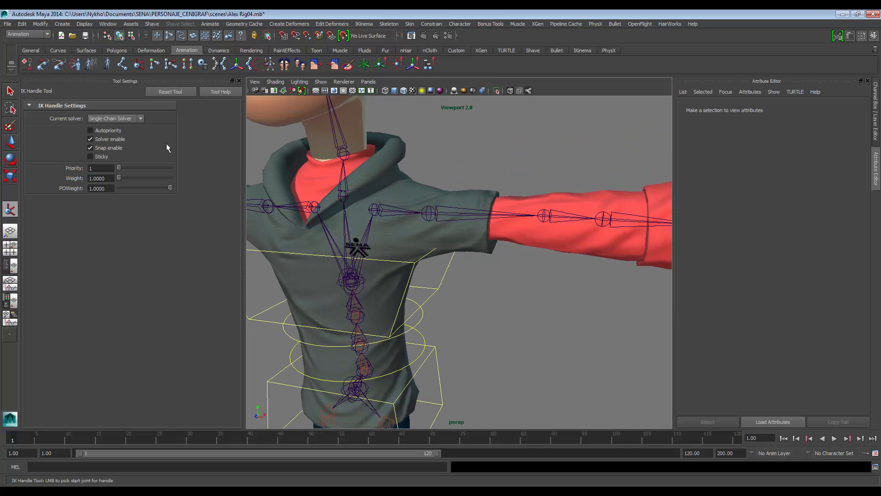
pyautogui.click(141, 119)
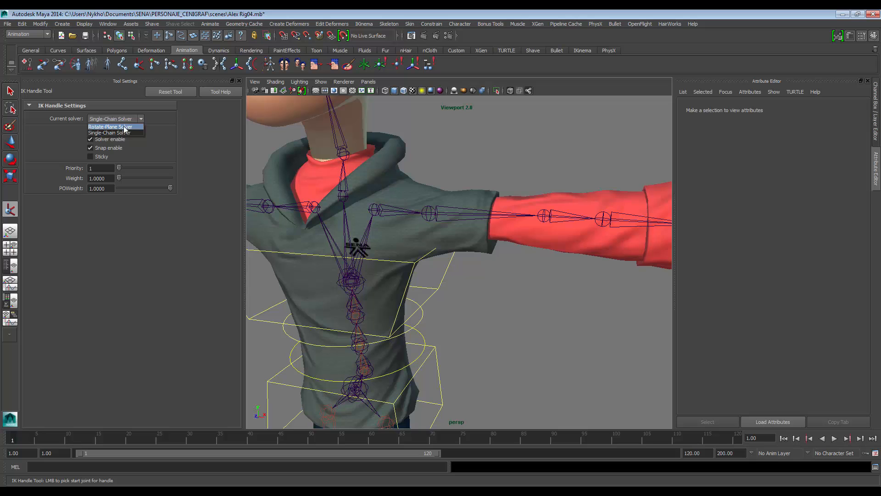
pyautogui.click(125, 129)
# Step: Create an IK handle on the character's left arm from the shoulder joint to the second forearm joint, just before the sleeve cuff
pyautogui.keyDown('alt'); pyautogui.moveTo(439, 210); pyautogui.dragTo(348, 187, button='middle'); pyautogui.keyUp('alt')
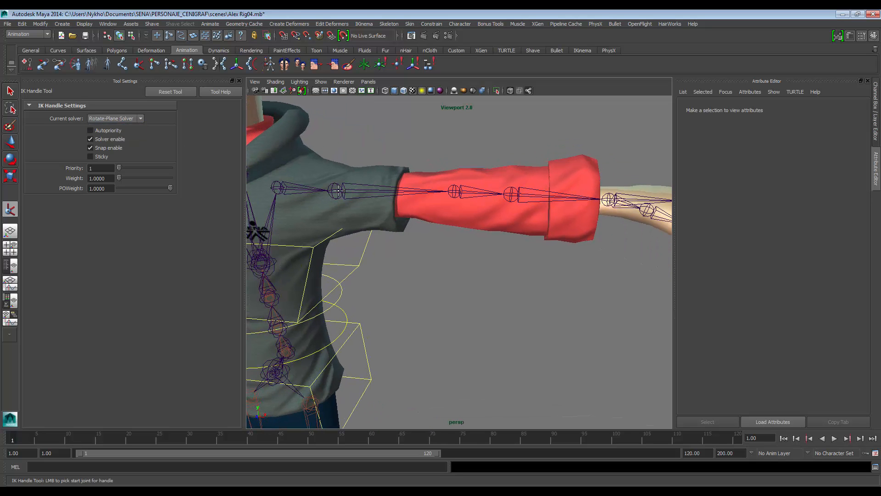
pyautogui.click(334, 190)
pyautogui.keyDown('alt'); pyautogui.moveTo(480, 194); pyautogui.dragTo(452, 198, button='middle'); pyautogui.keyUp('alt')
pyautogui.scroll(-5, 451, 192)
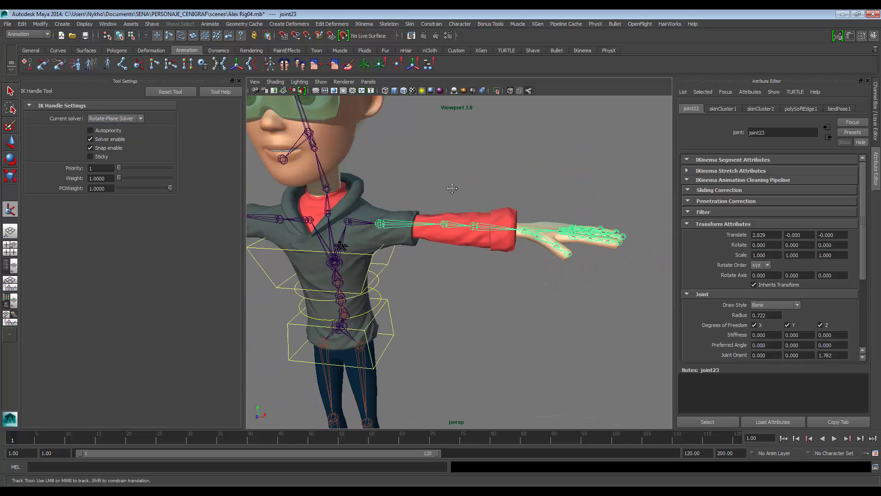
pyautogui.scroll(5, 452, 197)
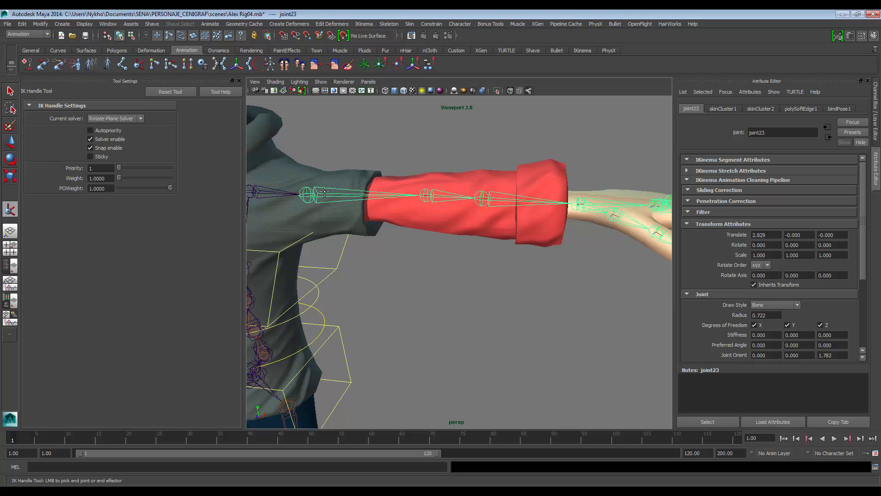
pyautogui.keyDown('alt'); pyautogui.moveTo(398, 188); pyautogui.dragTo(387, 210, button='middle'); pyautogui.keyUp('alt')
pyautogui.scroll(3, 525, 219)
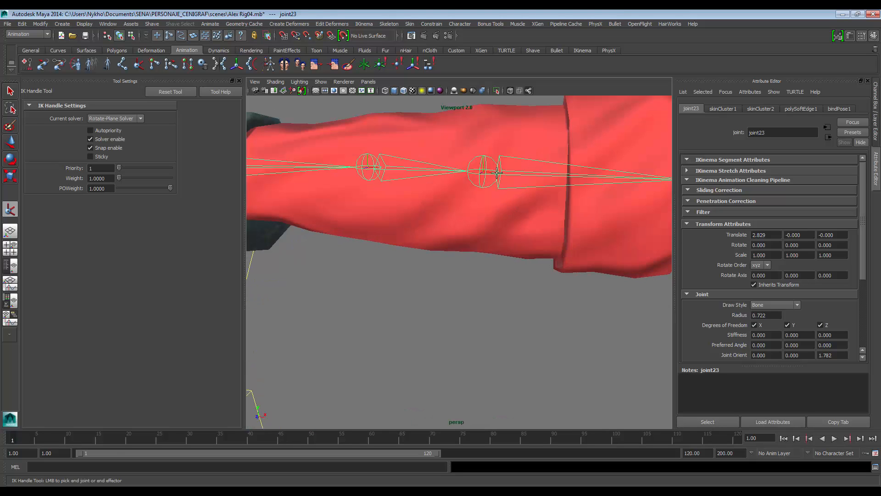
pyautogui.keyDown('alt'); pyautogui.moveTo(496, 173); pyautogui.dragTo(476, 201, button='middle'); pyautogui.keyUp('alt')
pyautogui.click(479, 195)
pyautogui.scroll(-5, 486, 202)
pyautogui.keyDown('alt'); pyautogui.moveTo(487, 204); pyautogui.dragTo(466, 202); pyautogui.keyUp('alt')
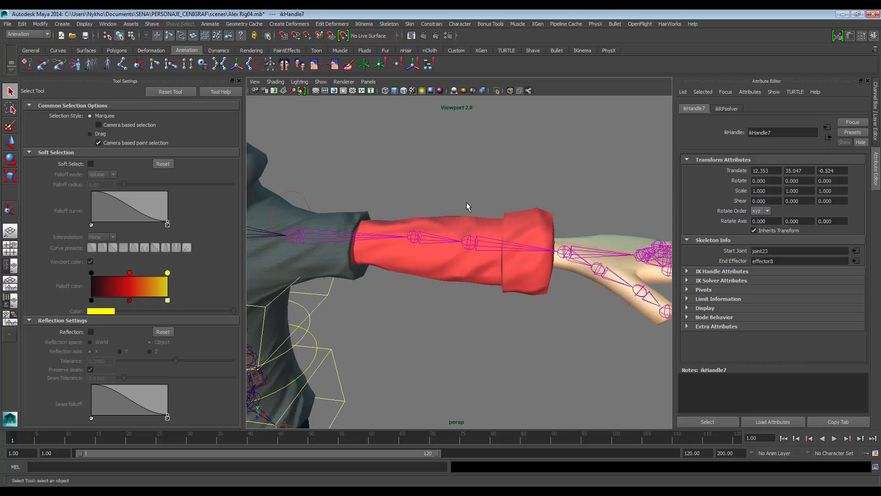
# Step: Turn off textured display, view the arm in wireframe, and return the viewport to shaded display
pyautogui.click(412, 91)
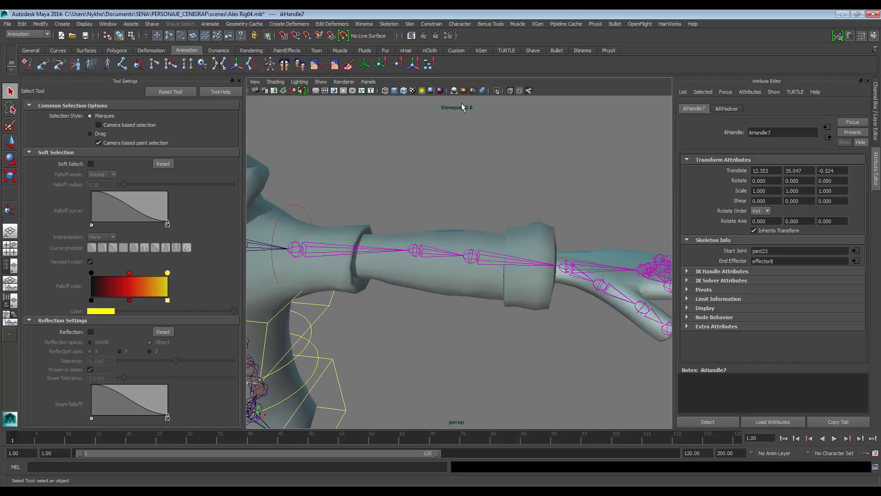
pyautogui.press('4')
pyautogui.scroll(3, 451, 207)
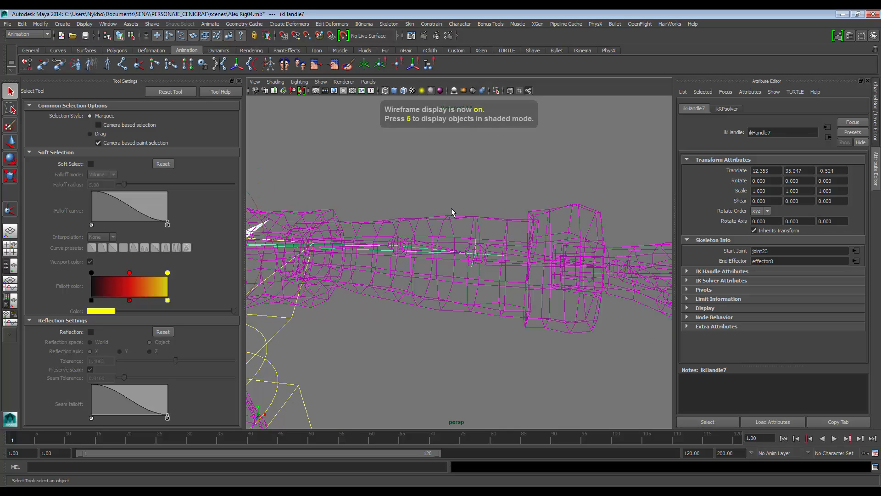
pyautogui.scroll(-5, 451, 208)
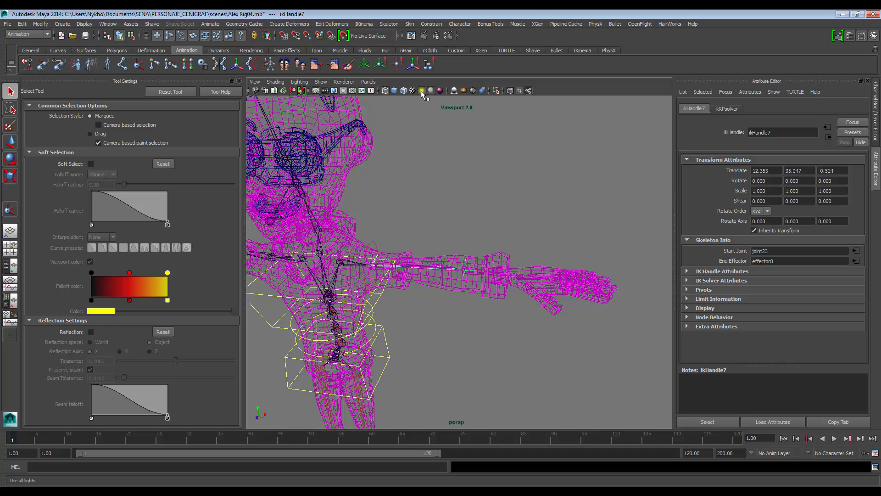
pyautogui.press('5')
pyautogui.scroll(5, 470, 195)
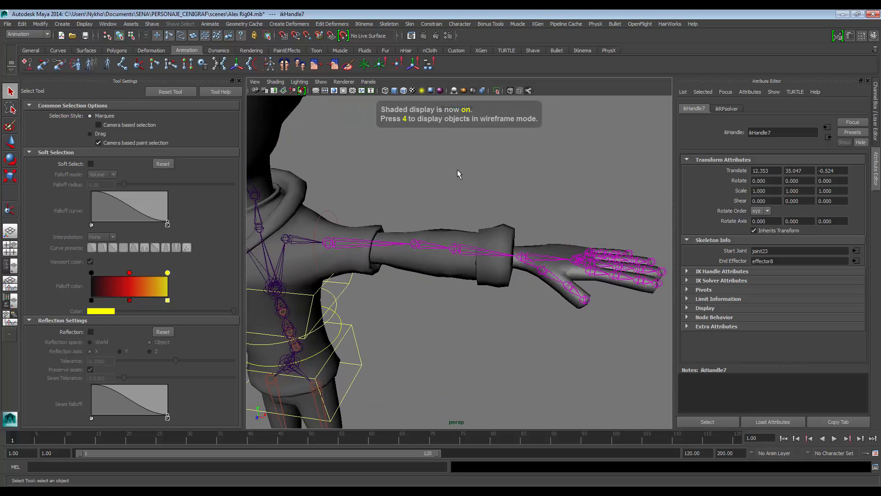
# Step: Try moving the forearm IK handle outward along the arm, and undo both the move and the handle's creation
pyautogui.press('w')
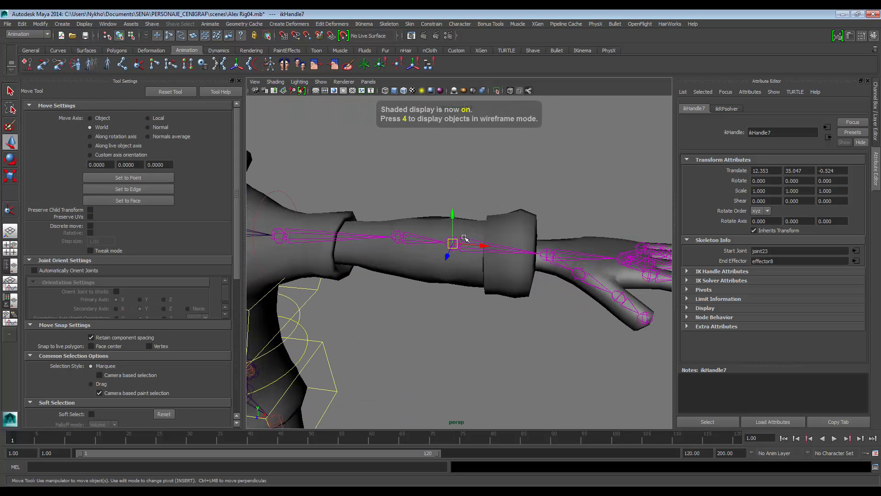
pyautogui.moveTo(480, 243); pyautogui.dragTo(501, 239)
pyautogui.hotkey('ctrl', 'z')
pyautogui.hotkey('ctrl', 'z')
pyautogui.hotkey('ctrl', 'z')
pyautogui.hotkey('ctrl', 'z')
pyautogui.click(454, 215)
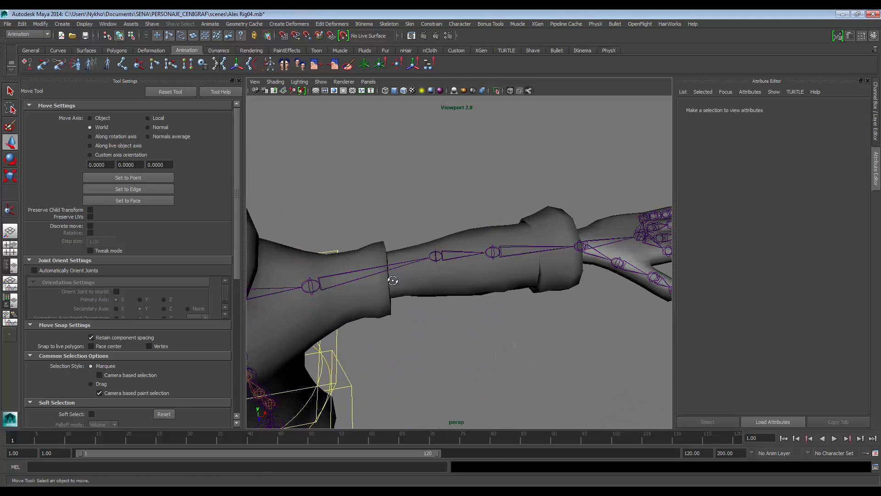
# Step: Create a rotate-plane IK handle from the left shoulder joint to the wrist joint and activate the Move tool
pyautogui.keyDown('alt'); pyautogui.moveTo(393, 280); pyautogui.dragTo(396, 264); pyautogui.keyUp('alt')
pyautogui.click(139, 65)
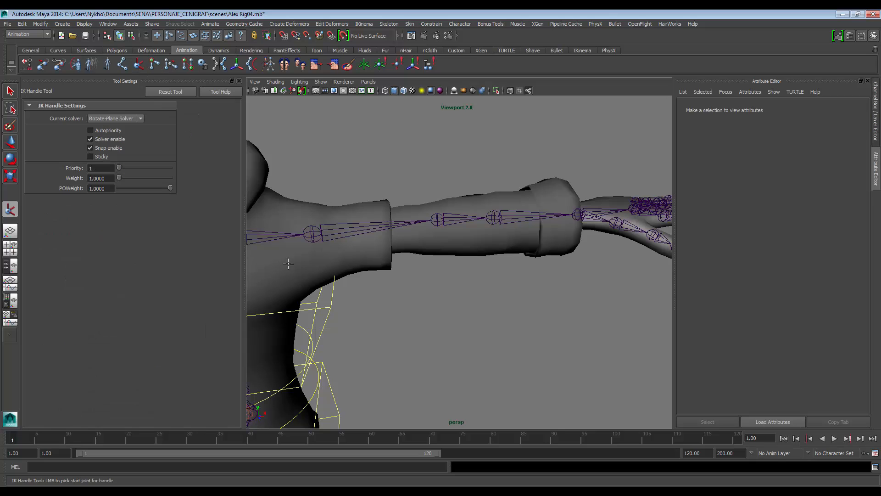
pyautogui.click(310, 233)
pyautogui.click(579, 215)
pyautogui.press('w')
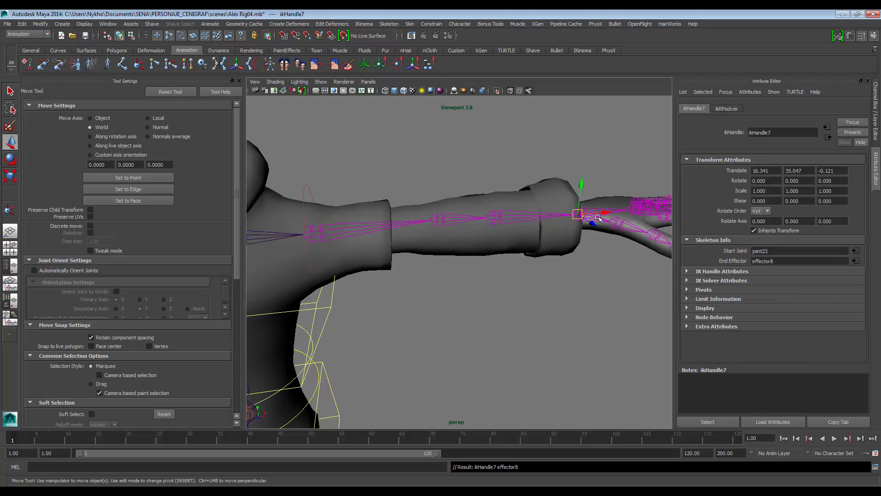
# Step: Move the wrist IK handle toward the shoulder to test the elbow bend, and undo the move and the handle
pyautogui.moveTo(581, 211); pyautogui.dragTo(510, 242)
pyautogui.keyDown('alt'); pyautogui.moveTo(466, 206); pyautogui.dragTo(452, 253); pyautogui.keyUp('alt')
pyautogui.keyDown('alt'); pyautogui.moveTo(390, 265); pyautogui.dragTo(461, 239); pyautogui.keyUp('alt')
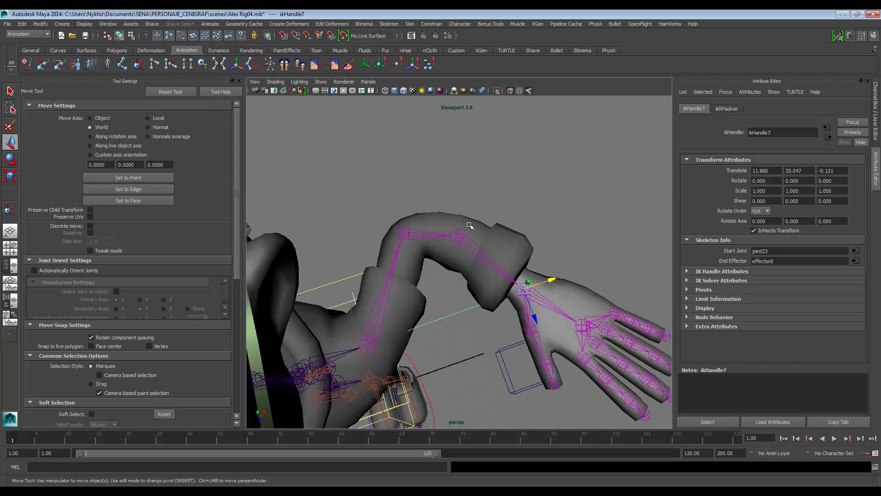
pyautogui.keyDown('alt'); pyautogui.moveTo(468, 225); pyautogui.dragTo(503, 238, button='right'); pyautogui.keyUp('alt')
pyautogui.moveTo(503, 237)
pyautogui.keyDown('alt'); pyautogui.mouseDown()
pyautogui.moveTo(499, 225)
pyautogui.moveTo(490, 238)
pyautogui.mouseUp(); pyautogui.keyUp('alt')
pyautogui.hotkey('ctrl', 'z')
pyautogui.hotkey('ctrl', 'z')
pyautogui.keyDown('alt'); pyautogui.moveTo(489, 238); pyautogui.dragTo(438, 205, button='right'); pyautogui.keyUp('alt')
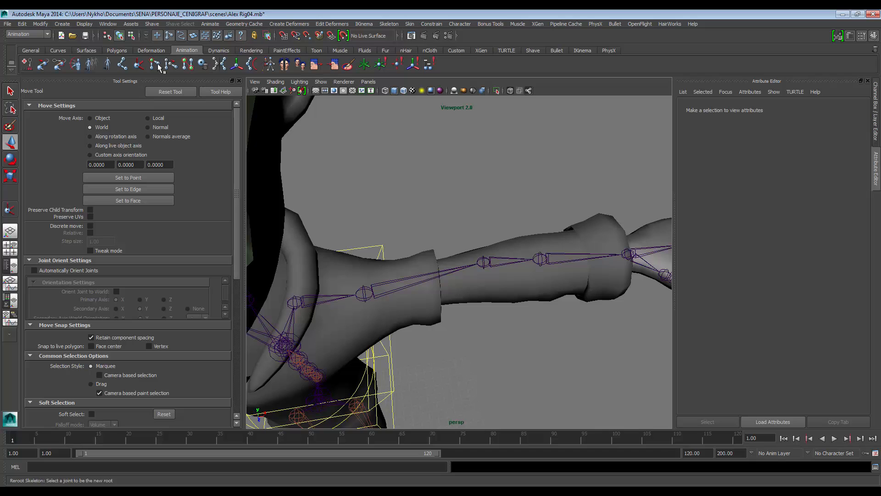
# Step: Create a rotate-plane IK handle from the left shoulder joint to the second forearm joint and switch the viewport to wireframe display
pyautogui.click(138, 64)
pyautogui.click(367, 292)
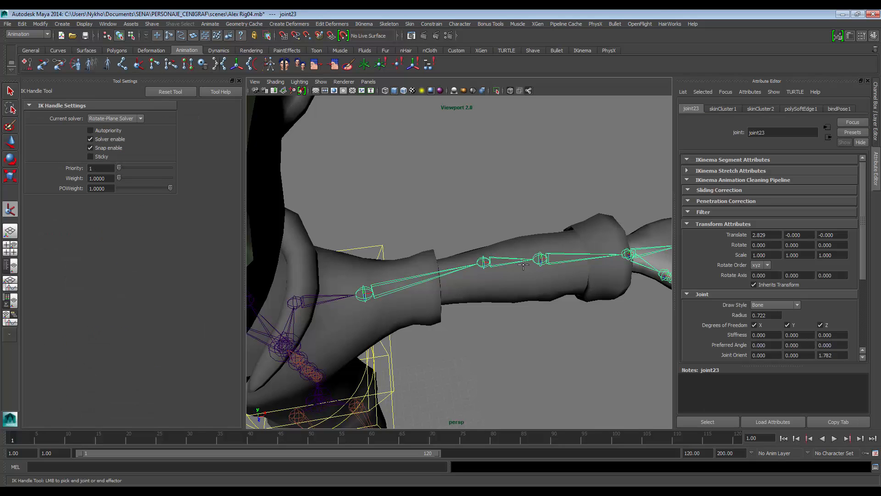
pyautogui.click(541, 258)
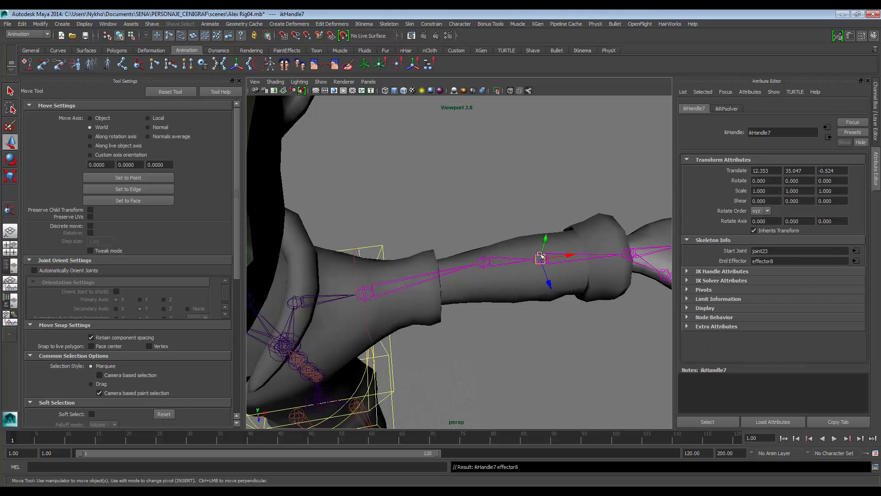
pyautogui.press('4')
pyautogui.scroll(4, 544, 257)
pyautogui.moveTo(544, 257)
pyautogui.keyDown('alt'); pyautogui.mouseDown()
pyautogui.moveTo(535, 267)
pyautogui.moveTo(537, 257)
pyautogui.mouseUp(); pyautogui.keyUp('alt')
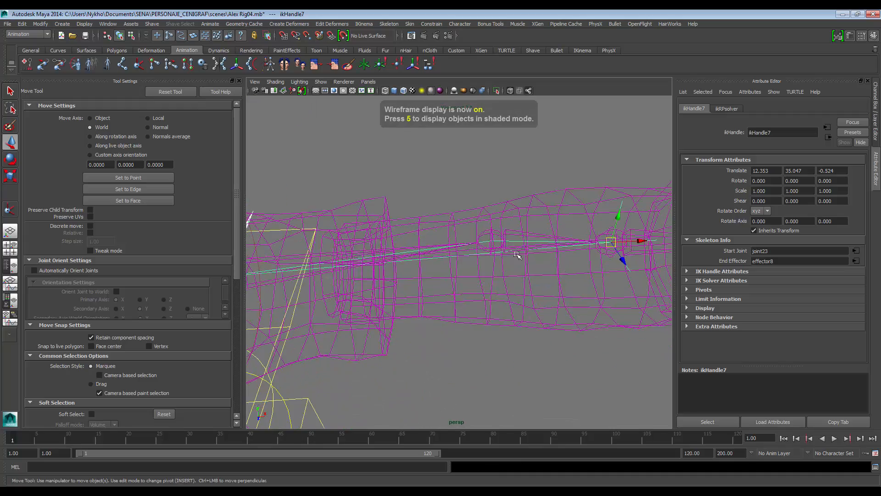
pyautogui.keyDown('alt'); pyautogui.moveTo(642, 250); pyautogui.dragTo(514, 248, button='middle'); pyautogui.keyUp('alt')
pyautogui.scroll(-3, 514, 248)
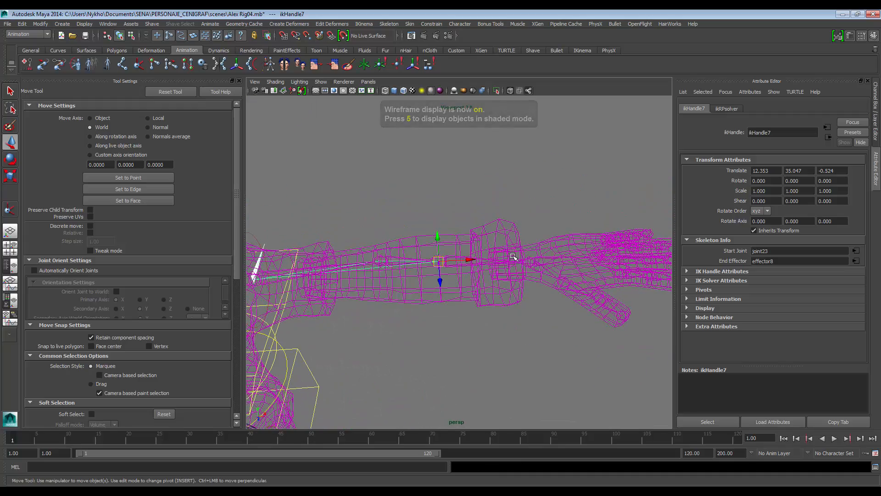
pyautogui.scroll(2, 498, 251)
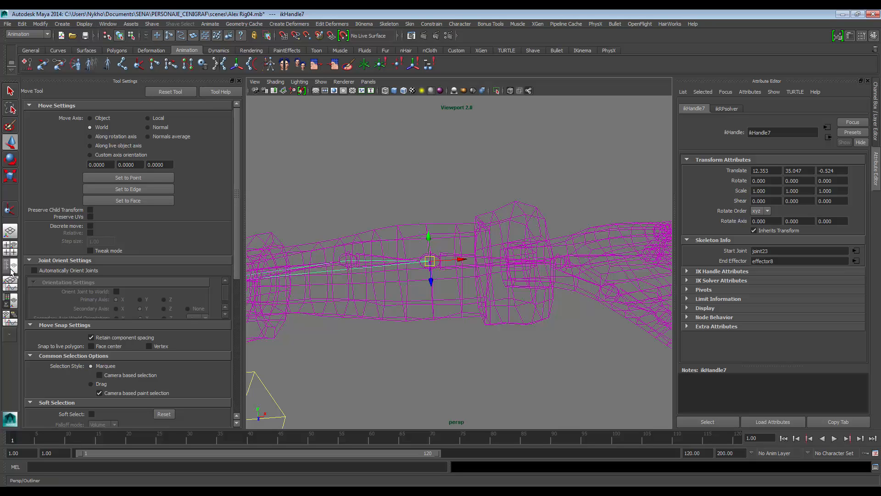
# Step: Show the Outliner beside the perspective view, reveal the forearm joint joint25 in the hierarchy, and select the IK handle's effector8
pyautogui.click(12, 270)
pyautogui.press('space')
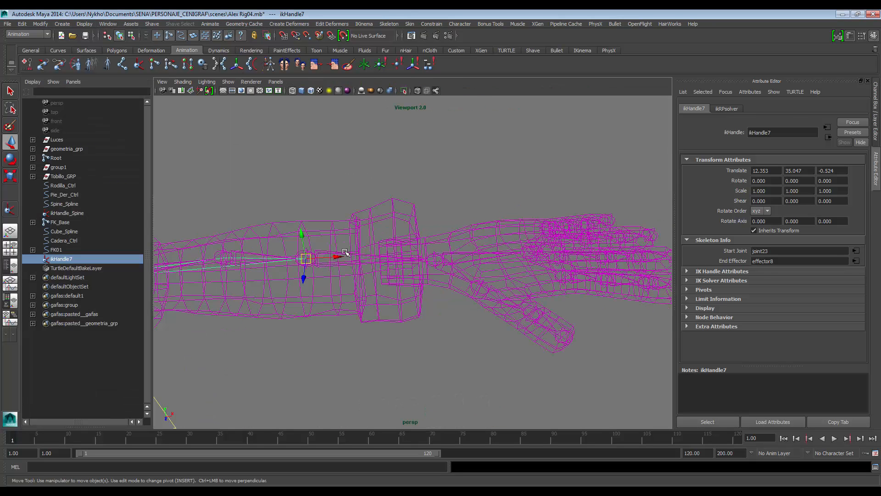
pyautogui.click(356, 258)
pyautogui.keyDown('alt'); pyautogui.moveTo(356, 258); pyautogui.dragTo(271, 263, button='middle'); pyautogui.keyUp('alt')
pyautogui.press('f')
pyautogui.moveTo(85, 421); pyautogui.dragTo(153, 421)
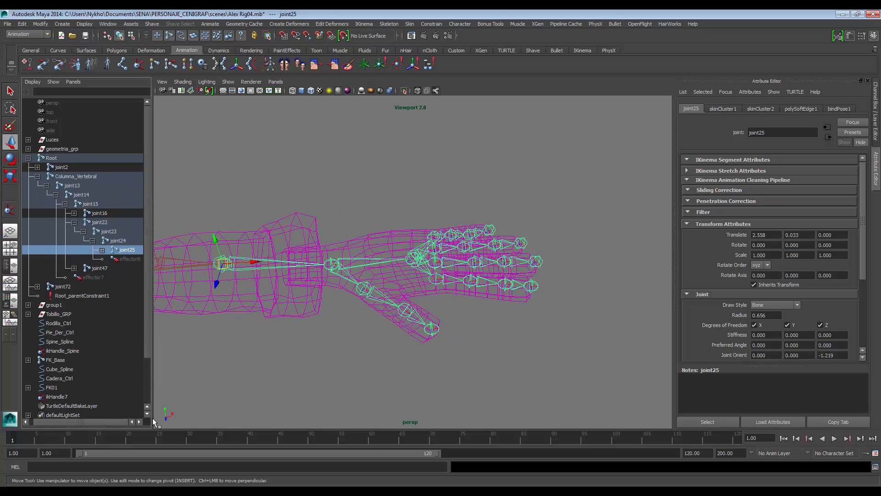
pyautogui.click(120, 258)
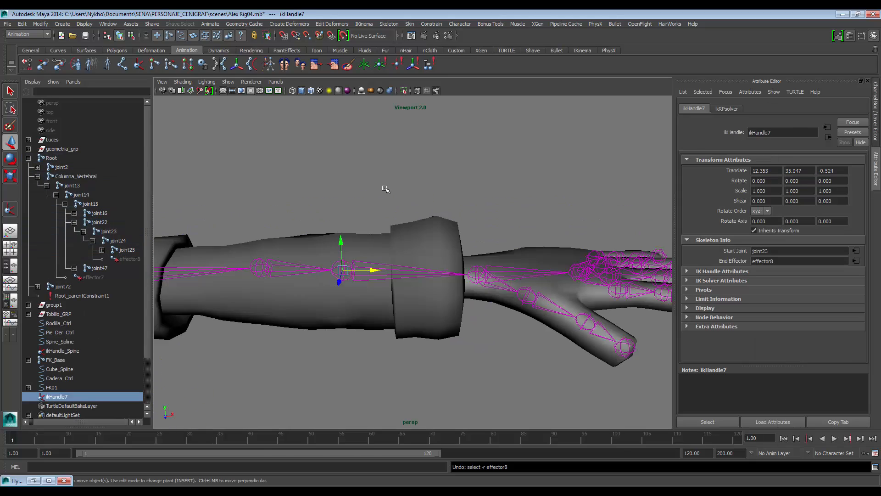
# Step: Move the pivot of the IK handle's effector8 from the second forearm joint to the left wrist joint
pyautogui.click(386, 189)
pyautogui.click(129, 258)
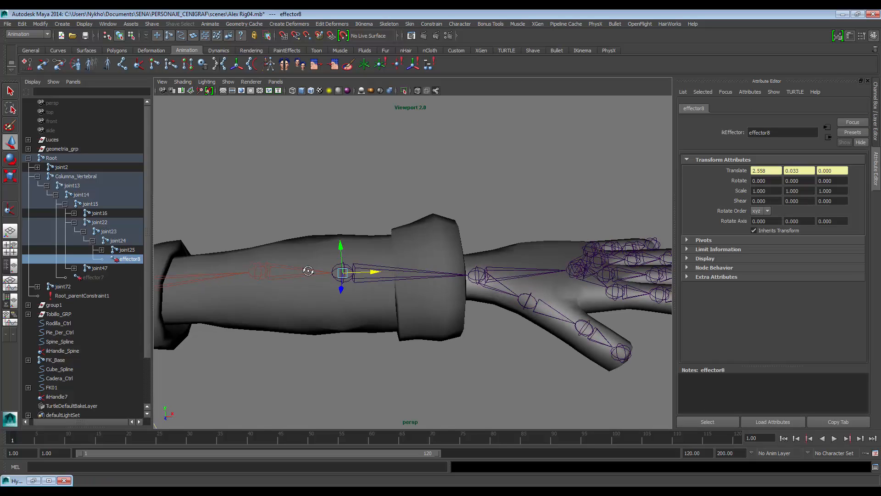
pyautogui.press('Insert')
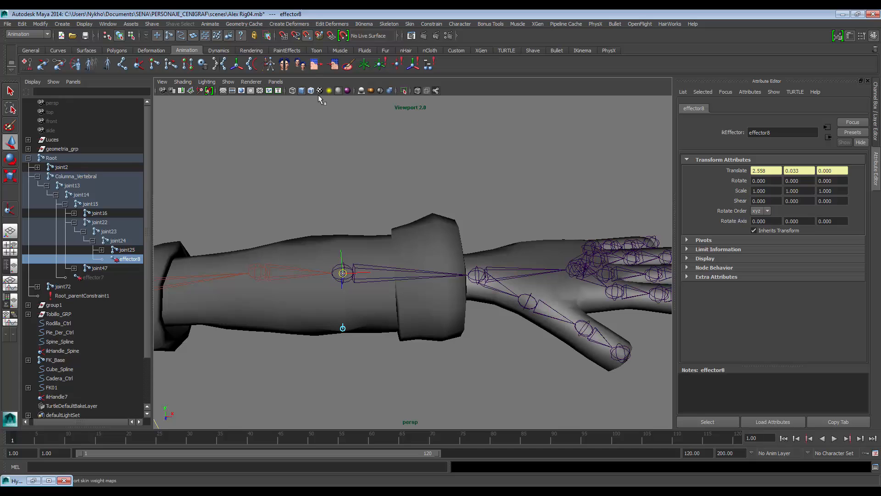
pyautogui.moveTo(342, 272); pyautogui.dragTo(480, 276)
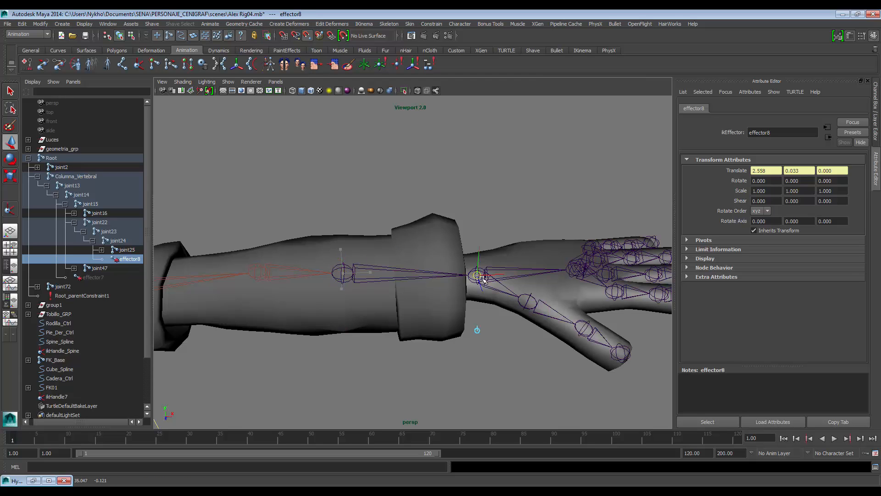
pyautogui.keyDown('alt'); pyautogui.moveTo(482, 235); pyautogui.dragTo(463, 243); pyautogui.keyUp('alt')
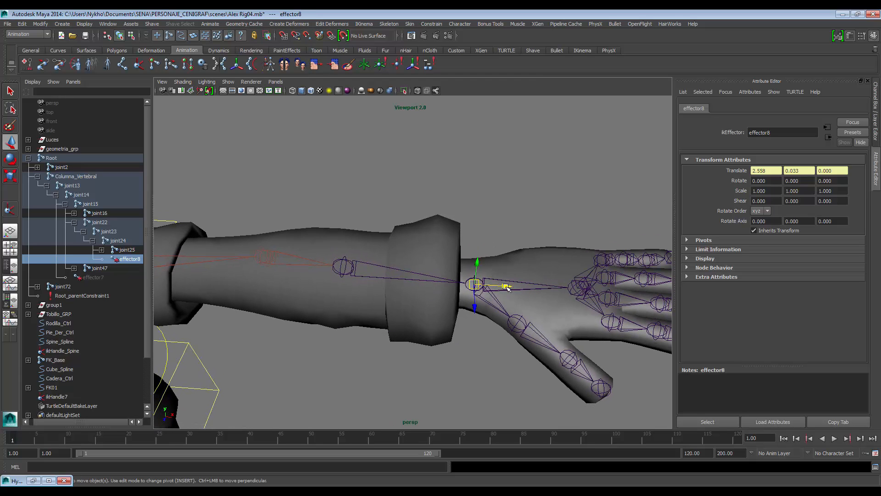
pyautogui.press('Insert')
pyautogui.keyDown('alt'); pyautogui.moveTo(409, 245); pyautogui.dragTo(417, 246, button='middle'); pyautogui.keyUp('alt')
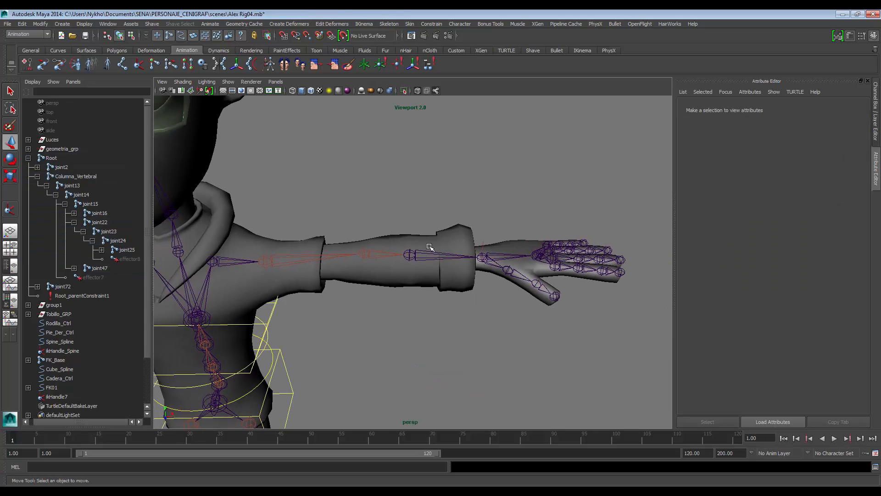
# Step: Duplicate the Cube_Spline control beside the feet and move the copy onto the character's left wrist joint
pyautogui.keyDown('alt'); pyautogui.moveTo(477, 241); pyautogui.dragTo(478, 236); pyautogui.keyUp('alt')
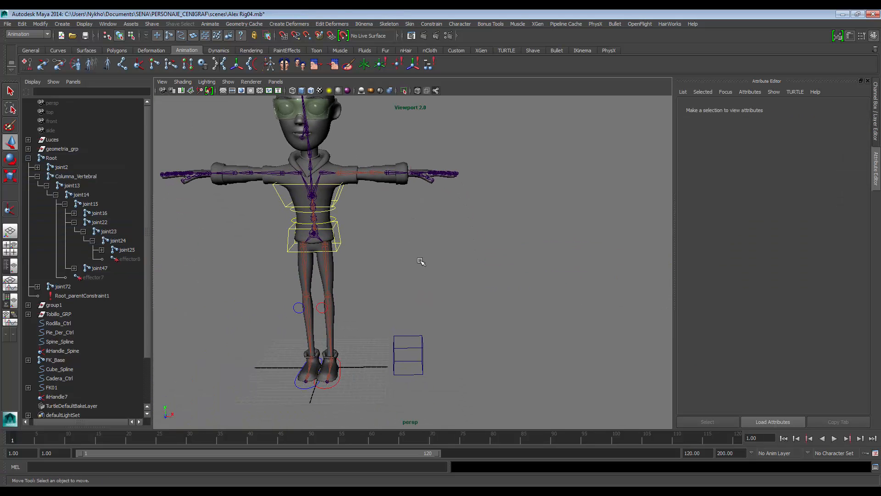
pyautogui.click(409, 335)
pyautogui.keyDown('alt'); pyautogui.moveTo(403, 313); pyautogui.dragTo(407, 336, button='middle'); pyautogui.keyUp('alt')
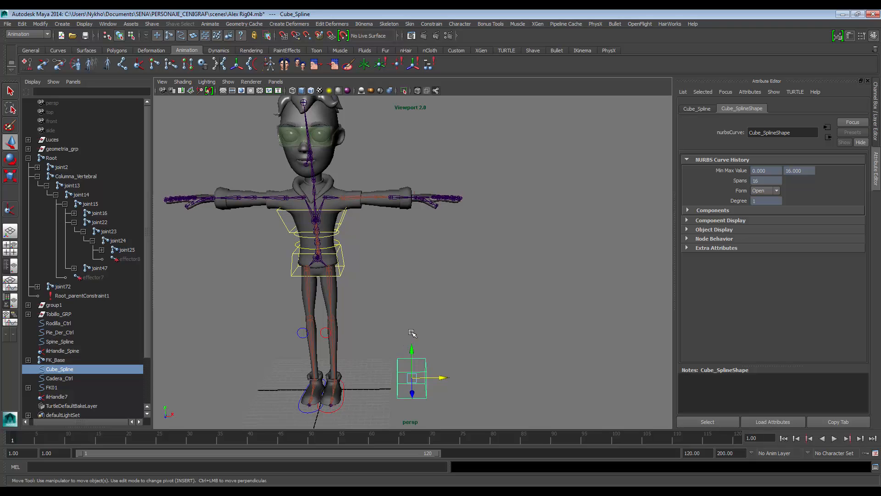
pyautogui.hotkey('ctrl', 'd')
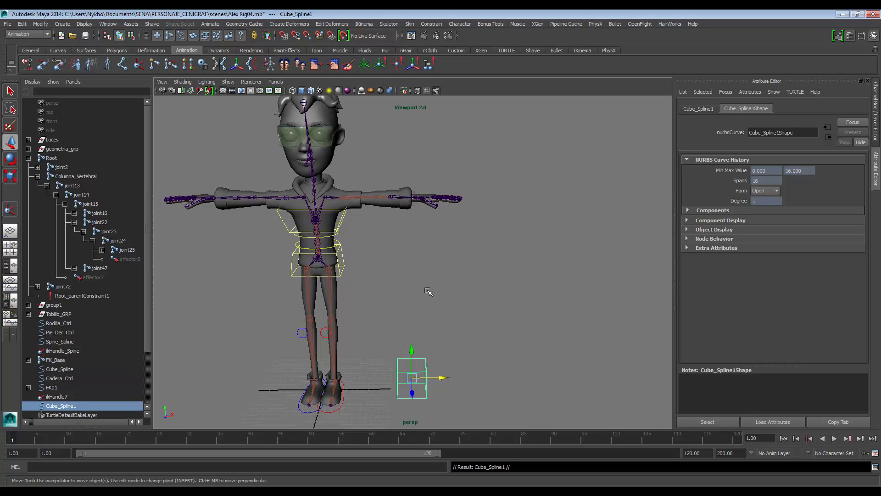
pyautogui.keyDown('alt'); pyautogui.moveTo(429, 291); pyautogui.dragTo(432, 315, button='middle'); pyautogui.keyUp('alt')
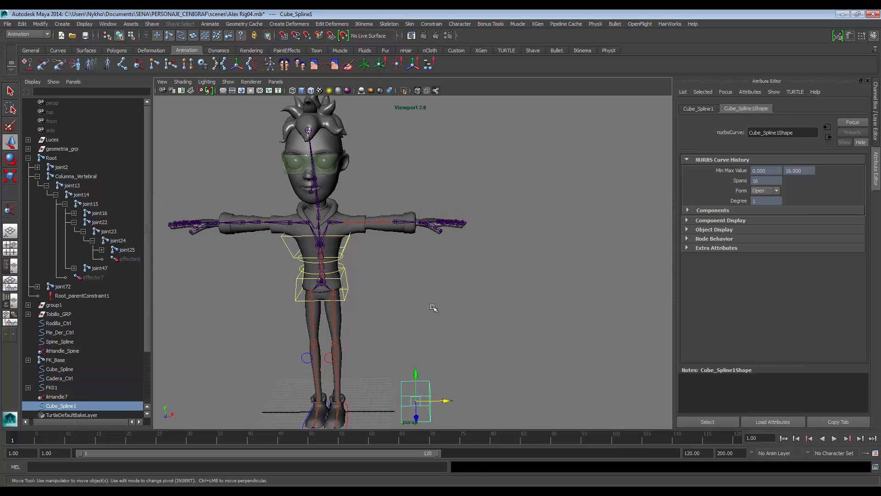
pyautogui.moveTo(415, 401); pyautogui.dragTo(430, 261)
pyautogui.scroll(2, 419, 224)
pyautogui.scroll(5, 419, 224)
pyautogui.scroll(-3, 271, 188)
pyautogui.keyDown('alt'); pyautogui.moveTo(266, 186); pyautogui.dragTo(383, 157, button='middle'); pyautogui.keyUp('alt')
pyautogui.keyDown('alt'); pyautogui.moveTo(458, 214); pyautogui.dragTo(463, 209); pyautogui.keyUp('alt')
# Step: Select the left arm's IK handle, show the Channel Box, and rename the handle ikHandle_Mano_izq in the Outliner
pyautogui.press('q')
pyautogui.keyDown('alt'); pyautogui.moveTo(535, 230); pyautogui.dragTo(540, 211); pyautogui.keyUp('alt')
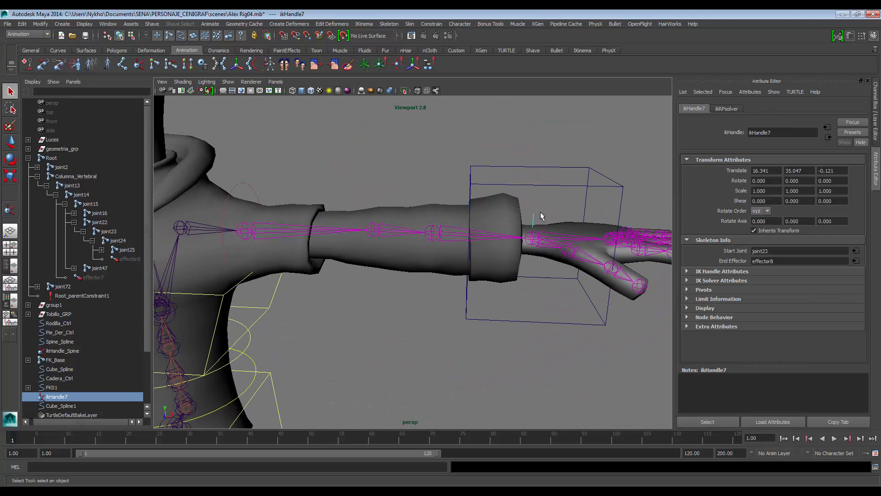
pyautogui.hotkey('ctrl', 'a')
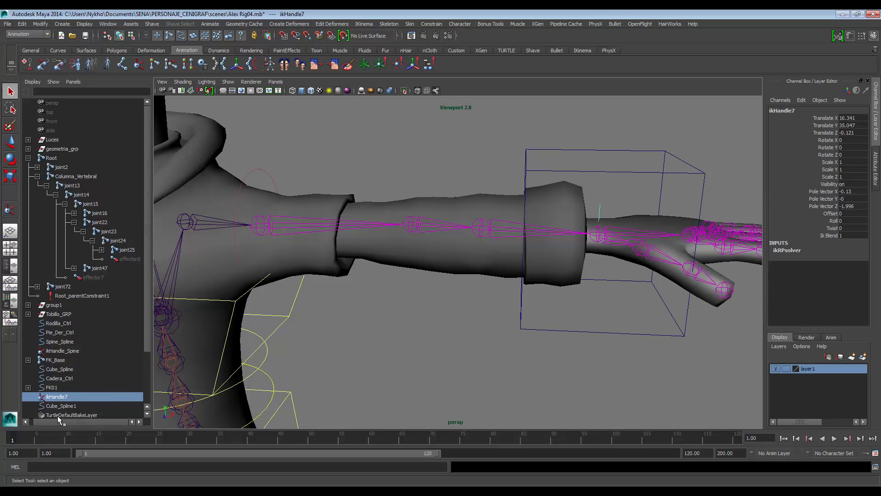
pyautogui.doubleClick(75, 397)
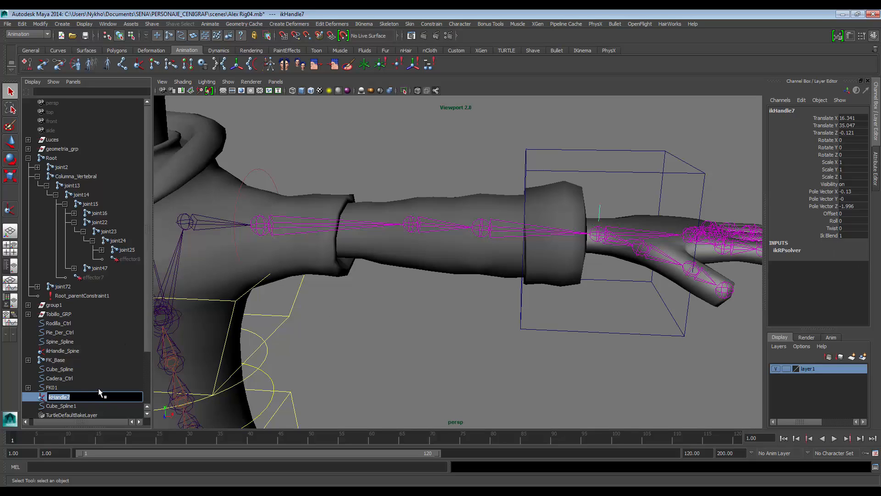
pyautogui.press('End')
pyautogui.press('BackSpace')
pyautogui.press('Return')
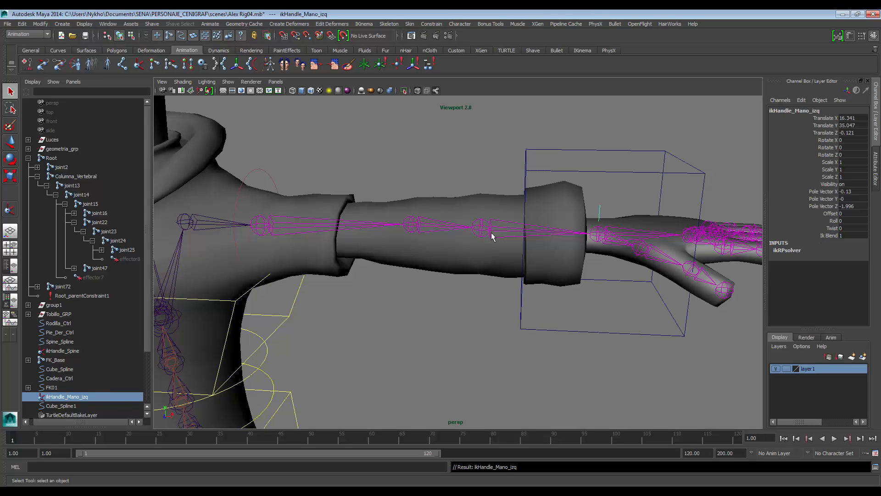
# Step: Set the Ik Blend of ikHandle_Mano_izq to 0 and activate the Move tool
pyautogui.keyDown('alt'); pyautogui.moveTo(491, 232); pyautogui.dragTo(440, 224, button='middle'); pyautogui.keyUp('alt')
pyautogui.keyDown('alt'); pyautogui.moveTo(534, 212); pyautogui.dragTo(531, 214, button='middle'); pyautogui.keyUp('alt')
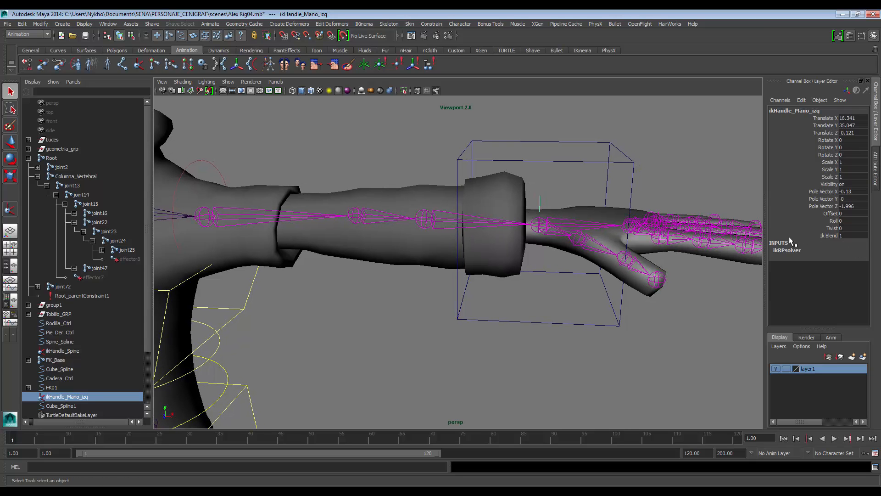
pyautogui.click(828, 235)
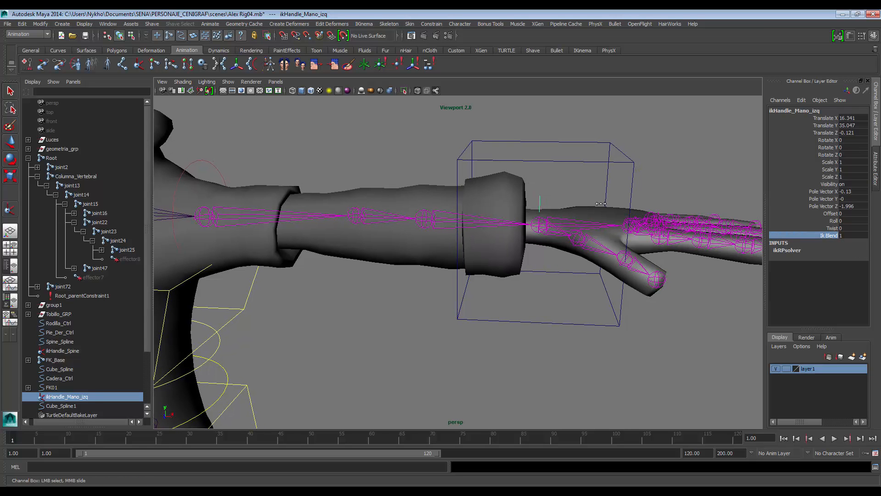
pyautogui.keyDown('alt'); pyautogui.moveTo(450, 157); pyautogui.dragTo(456, 171); pyautogui.keyUp('alt')
pyautogui.press('w')
pyautogui.moveTo(561, 231)
pyautogui.keyDown('alt'); pyautogui.mouseDown()
pyautogui.moveTo(463, 224)
pyautogui.moveTo(560, 224)
pyautogui.mouseUp(); pyautogui.keyUp('alt')
pyautogui.hotkey('ctrl', 'z')
pyautogui.keyDown('alt'); pyautogui.moveTo(366, 217); pyautogui.dragTo(374, 219); pyautogui.keyUp('alt')
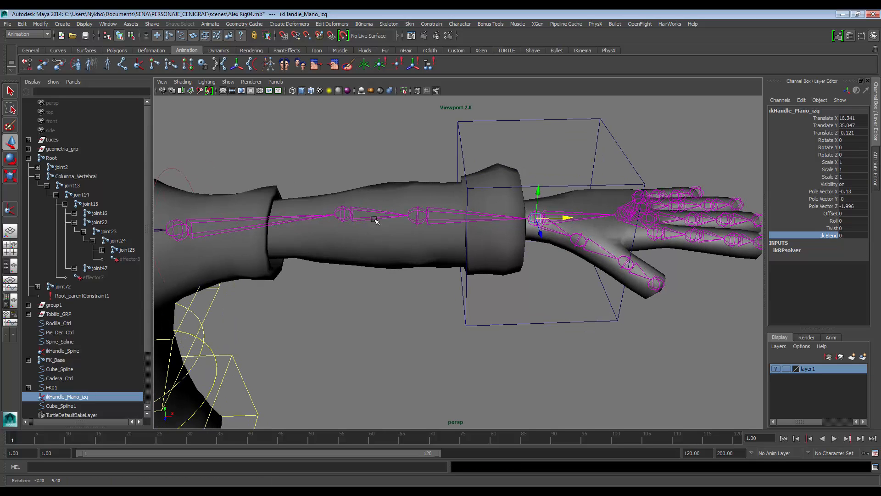
# Step: Test-rotate the left shoulder joint joint23 and the elbow joint joint24 in turn, undoing each rotation
pyautogui.keyDown('alt'); pyautogui.moveTo(313, 192); pyautogui.dragTo(432, 221, button='middle'); pyautogui.keyUp('alt')
pyautogui.keyDown('alt'); pyautogui.moveTo(361, 245); pyautogui.dragTo(355, 236, button='middle'); pyautogui.keyUp('alt')
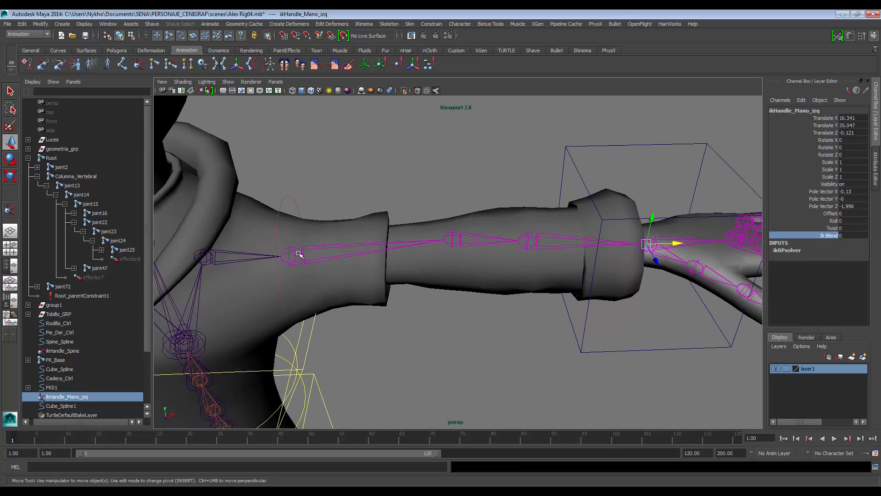
pyautogui.click(325, 250)
pyautogui.press('e')
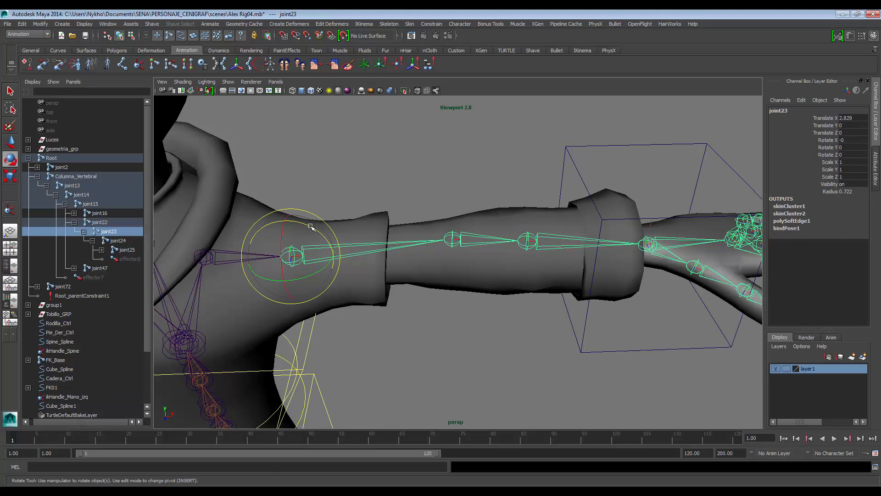
pyautogui.moveTo(337, 231); pyautogui.dragTo(322, 221)
pyautogui.hotkey('ctrl', 'z')
pyautogui.keyDown('alt'); pyautogui.moveTo(473, 246); pyautogui.dragTo(463, 228, button='middle'); pyautogui.keyUp('alt')
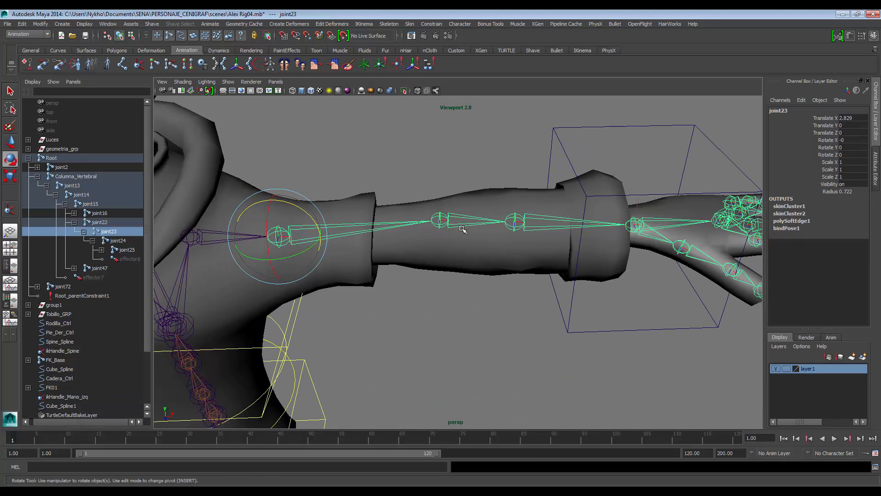
pyautogui.click(466, 225)
pyautogui.moveTo(461, 238); pyautogui.dragTo(425, 246)
pyautogui.hotkey('ctrl', 'z')
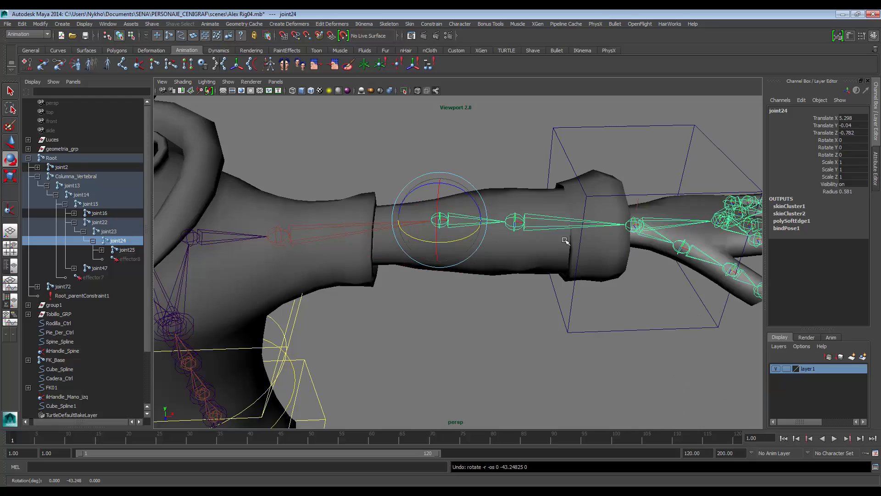
# Step: Set the Ik Blend of ikHandle_Mano_izq to 1, move the handle toward the shoulder to test the elbow bend, and undo the move
pyautogui.keyDown('alt'); pyautogui.moveTo(594, 229); pyautogui.dragTo(572, 221); pyautogui.keyUp('alt')
pyautogui.click(639, 200)
pyautogui.press('w')
pyautogui.keyDown('alt'); pyautogui.moveTo(635, 207); pyautogui.dragTo(608, 212); pyautogui.keyUp('alt')
pyautogui.moveTo(613, 233); pyautogui.dragTo(436, 232)
pyautogui.keyDown('alt'); pyautogui.moveTo(431, 228); pyautogui.dragTo(312, 208); pyautogui.keyUp('alt')
pyautogui.keyDown('alt'); pyautogui.moveTo(312, 208); pyautogui.dragTo(355, 243, button='middle'); pyautogui.keyUp('alt')
pyautogui.keyDown('alt'); pyautogui.moveTo(365, 236); pyautogui.dragTo(391, 224); pyautogui.keyUp('alt')
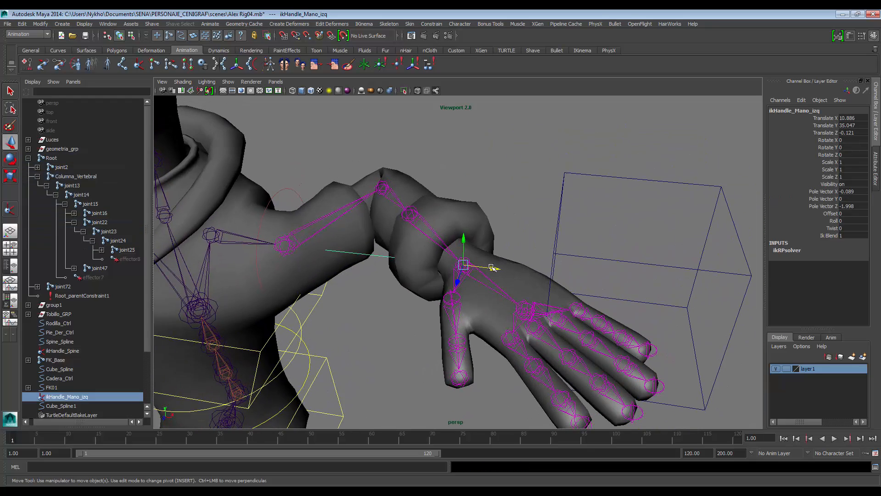
pyautogui.moveTo(486, 268); pyautogui.dragTo(574, 259)
pyautogui.hotkey('ctrl', 'z')
pyautogui.hotkey('ctrl', 'z')
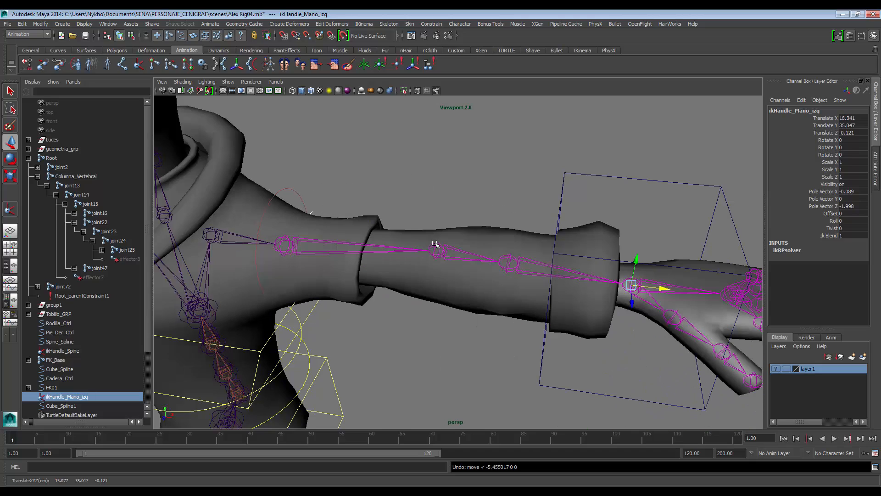
# Step: Try rotating the left shoulder joint joint23 while IK is active, and undo the rotation
pyautogui.click(315, 244)
pyautogui.scroll(-1, 326, 238)
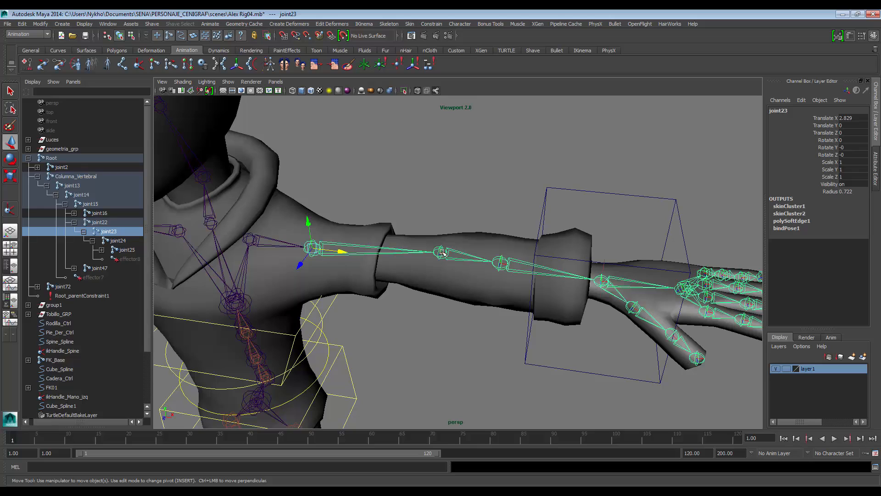
pyautogui.scroll(1, 437, 249)
pyautogui.press('e')
pyautogui.moveTo(303, 223); pyautogui.dragTo(404, 219)
pyautogui.hotkey('ctrl', 'z')
# Step: Move ikHandle_Mano_izq about 4 units toward the shoulder, try rotating joint23 on the bent arm, and undo both changes
pyautogui.moveTo(596, 231); pyautogui.dragTo(530, 273)
pyautogui.press('w')
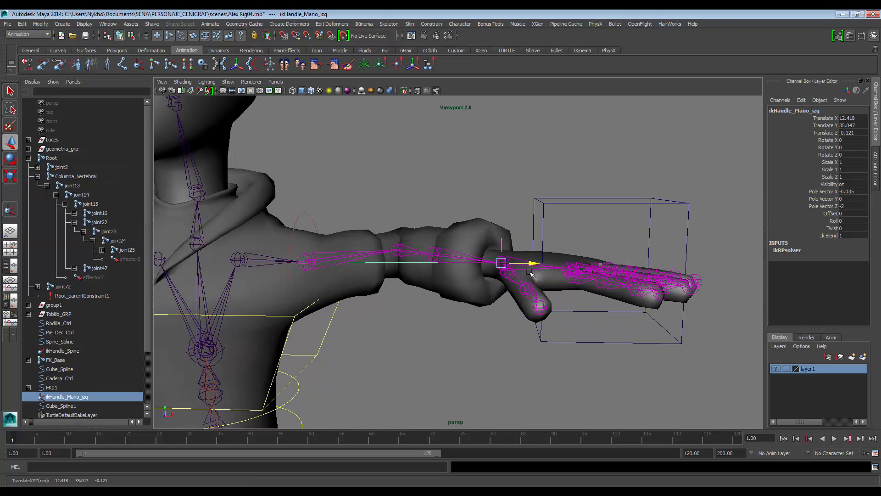
pyautogui.click(307, 260)
pyautogui.press('e')
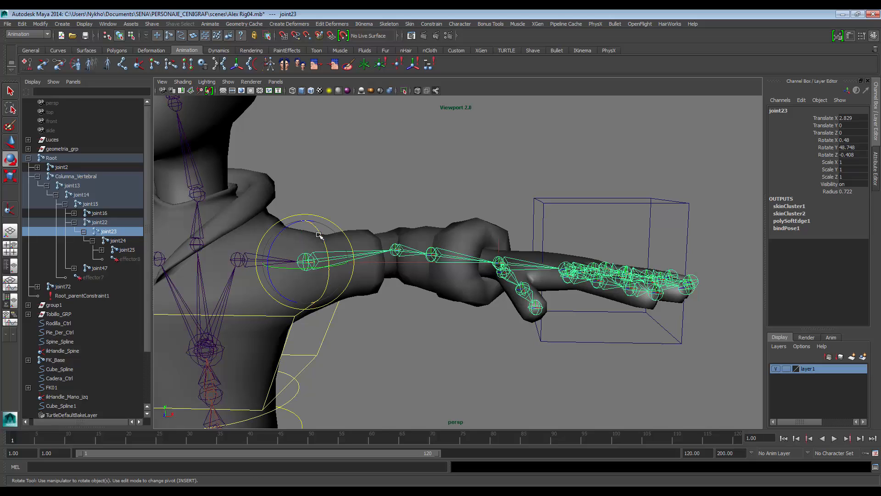
pyautogui.moveTo(320, 232); pyautogui.dragTo(338, 266)
pyautogui.hotkey('ctrl', 'z')
pyautogui.hotkey('ctrl', 'z')
pyautogui.hotkey('ctrl', 'z')
pyautogui.hotkey('ctrl', 'z')
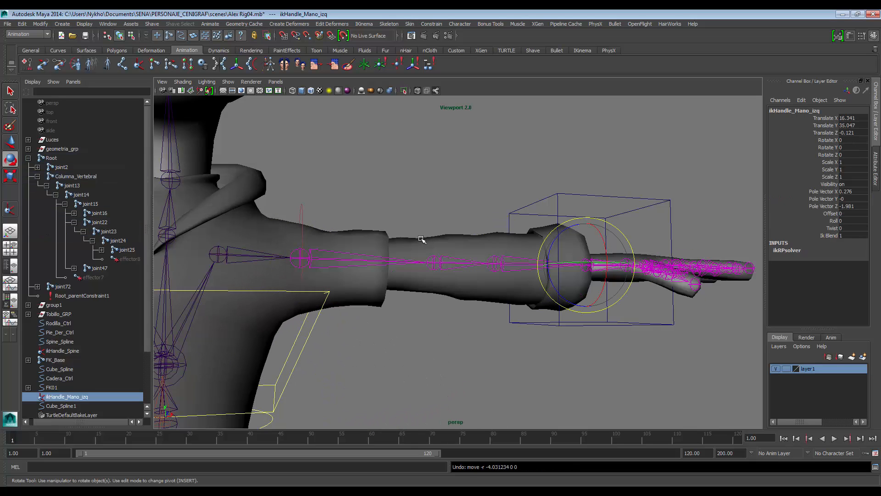
# Step: Rotate the left elbow joint joint24 about its Y axis to test the forearm bend, and undo the rotation
pyautogui.keyDown('alt'); pyautogui.moveTo(421, 239); pyautogui.dragTo(466, 173); pyautogui.keyUp('alt')
pyautogui.click(466, 173)
pyautogui.scroll(5, 384, 211)
pyautogui.keyDown('alt'); pyautogui.moveTo(383, 210); pyautogui.dragTo(567, 239); pyautogui.keyUp('alt')
pyautogui.click(571, 234)
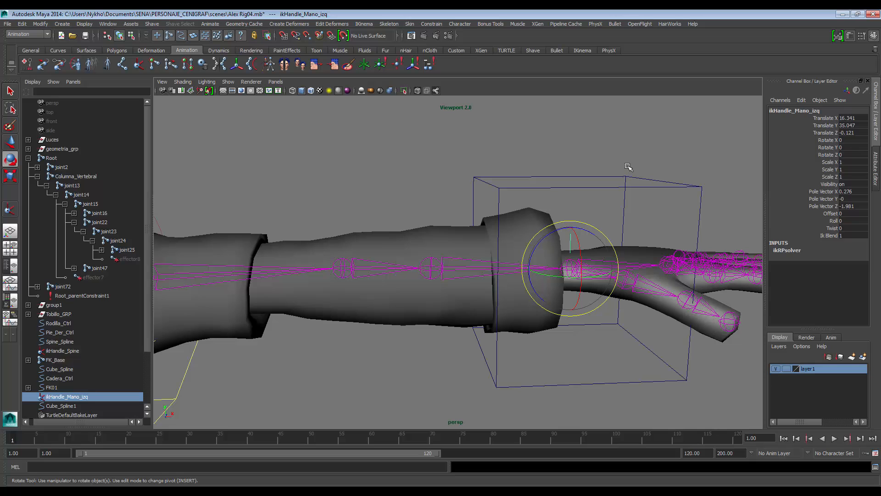
pyautogui.click(629, 167)
pyautogui.scroll(-3, 638, 179)
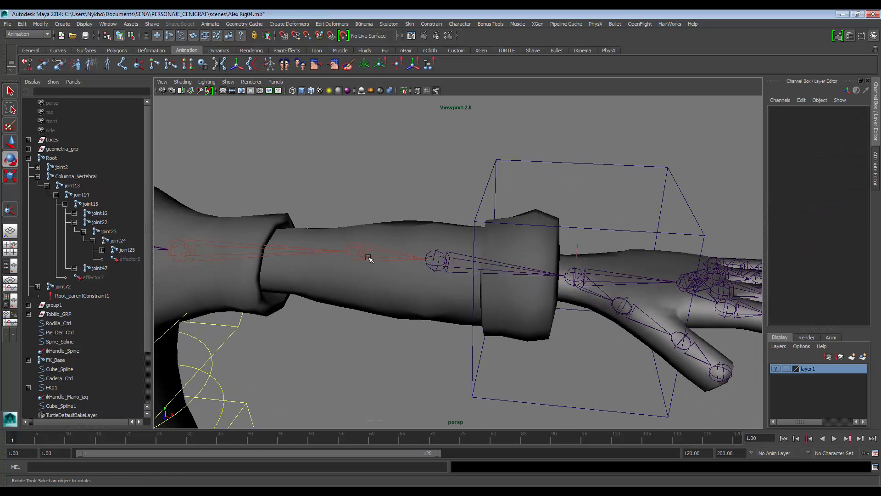
pyautogui.click(369, 257)
pyautogui.moveTo(373, 270); pyautogui.dragTo(329, 273)
pyautogui.hotkey('ctrl', 'z')
pyautogui.hotkey('ctrl', 'z')
pyautogui.hotkey('ctrl', 'z')
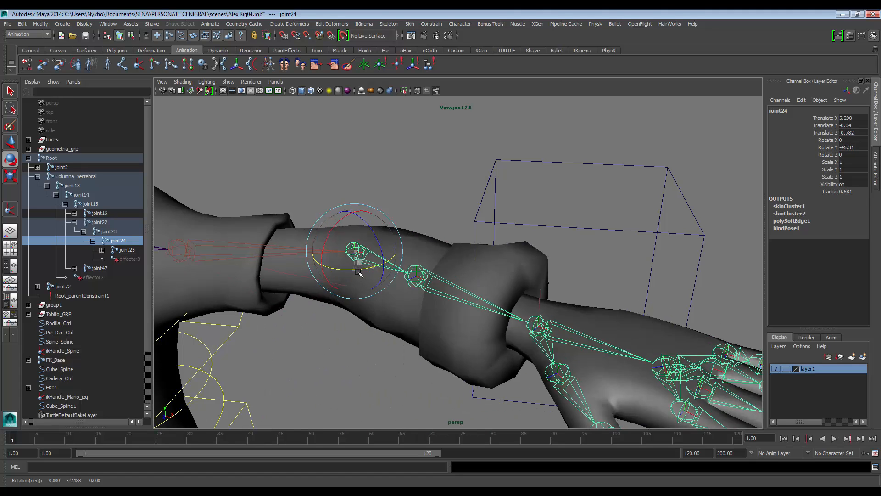
# Step: Scale the wrist control Cube_Spline1 down uniformly to 0.472
pyautogui.moveTo(568, 158); pyautogui.dragTo(589, 177)
pyautogui.keyDown('alt'); pyautogui.moveTo(589, 178); pyautogui.dragTo(536, 175, button='middle'); pyautogui.keyUp('alt')
pyautogui.scroll(2, 520, 209)
pyautogui.moveTo(520, 209)
pyautogui.keyDown('alt'); pyautogui.mouseDown()
pyautogui.moveTo(520, 200)
pyautogui.moveTo(527, 213)
pyautogui.mouseUp(); pyautogui.keyUp('alt')
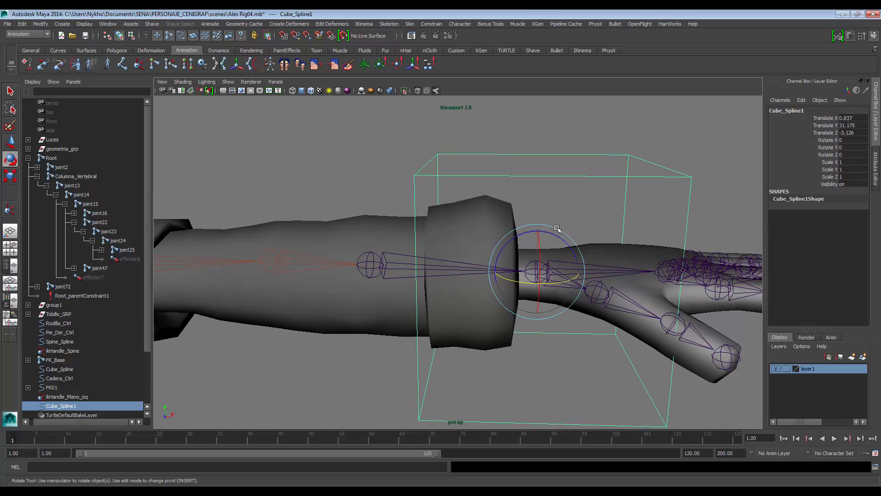
pyautogui.keyDown('alt'); pyautogui.moveTo(556, 227); pyautogui.dragTo(538, 227, button='middle'); pyautogui.keyUp('alt')
pyautogui.press('r')
pyautogui.moveTo(522, 270); pyautogui.dragTo(423, 260)
pyautogui.keyDown('alt'); pyautogui.moveTo(527, 261); pyautogui.dragTo(555, 229); pyautogui.keyUp('alt')
# Step: Duplicate the wrist cube control and scale the copy uniformly to 0.663 as a larger outer cube
pyautogui.hotkey('ctrl', 'd')
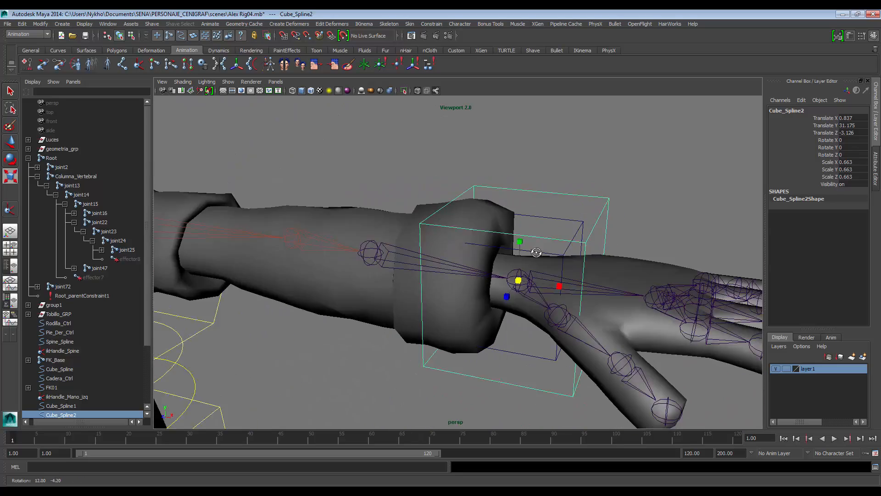
pyautogui.scroll(-5, 556, 226)
pyautogui.scroll(8, 556, 226)
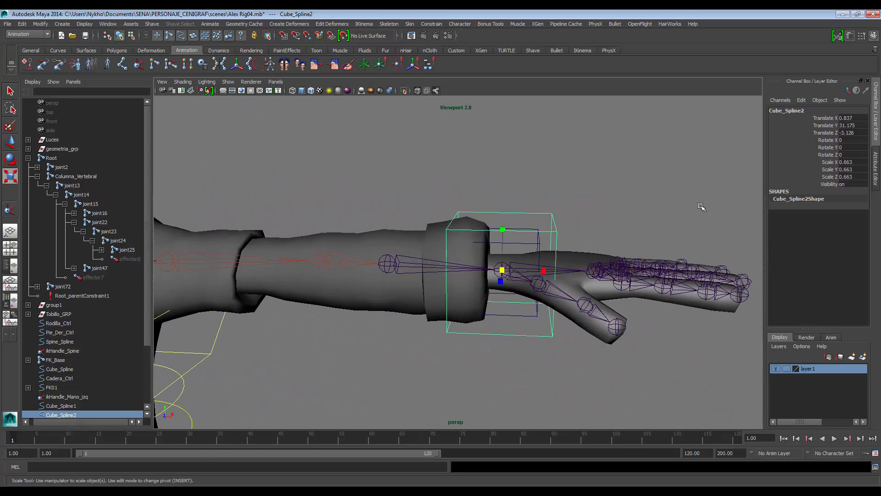
pyautogui.keyDown('alt'); pyautogui.moveTo(645, 211); pyautogui.dragTo(641, 215, button='middle'); pyautogui.keyUp('alt')
# Step: Freeze the transformations of both wrist cube controls, Cube_Spline2 and Cube_Spline1
pyautogui.click(40, 24)
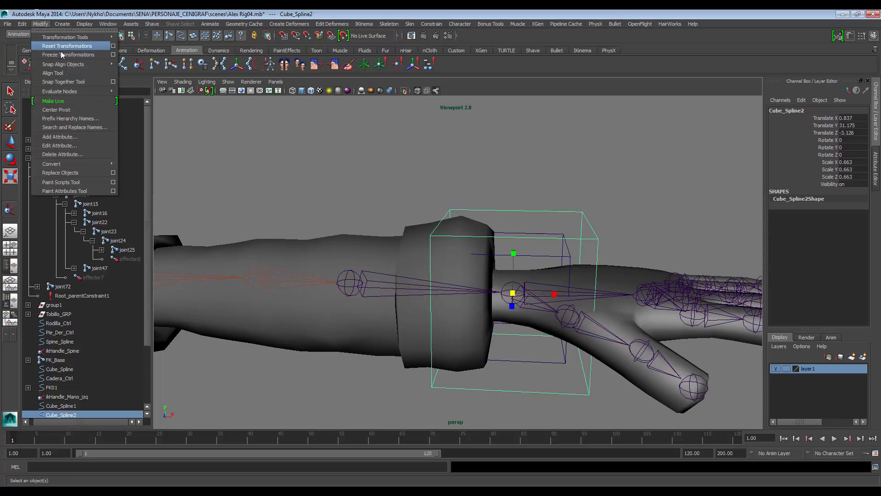
pyautogui.click(64, 51)
pyautogui.press('q')
pyautogui.click(542, 257)
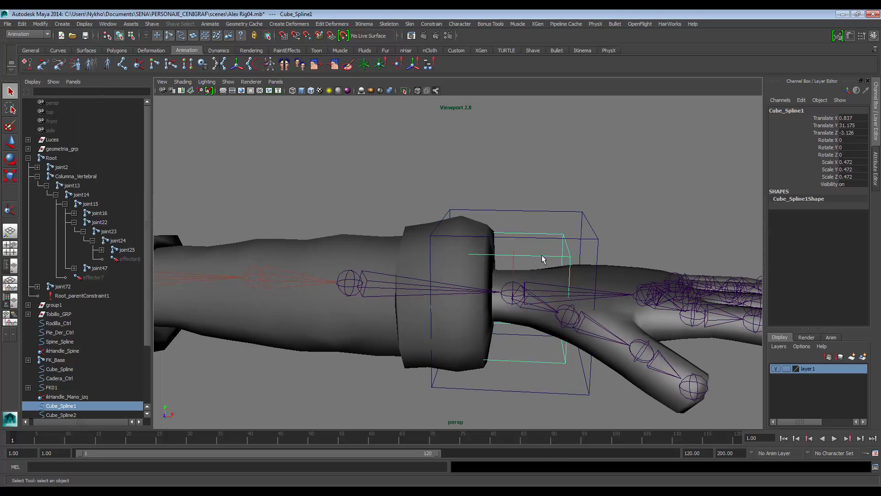
pyautogui.press('g')
pyautogui.keyDown('alt'); pyautogui.moveTo(542, 227); pyautogui.dragTo(504, 249, button='middle'); pyautogui.keyUp('alt')
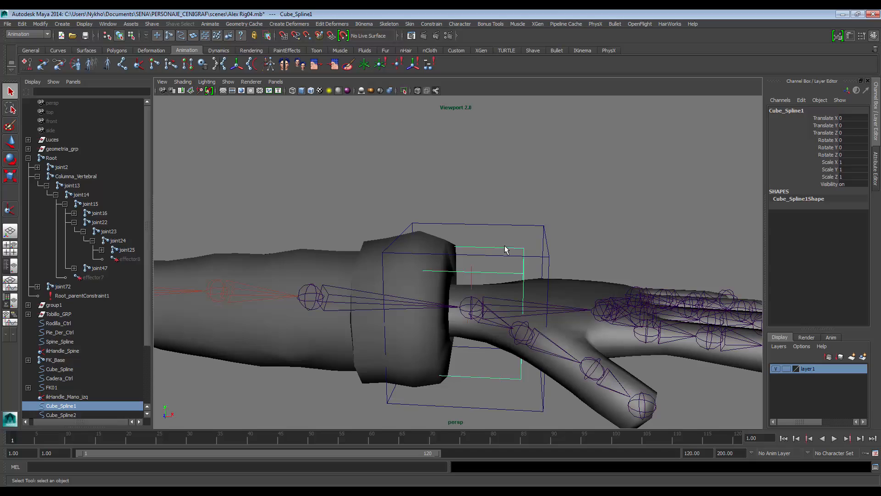
# Step: Rename the inner wrist cube control Cube_Spline1 as Muñeca_ctrl
pyautogui.doubleClick(787, 110)
pyautogui.write('M')
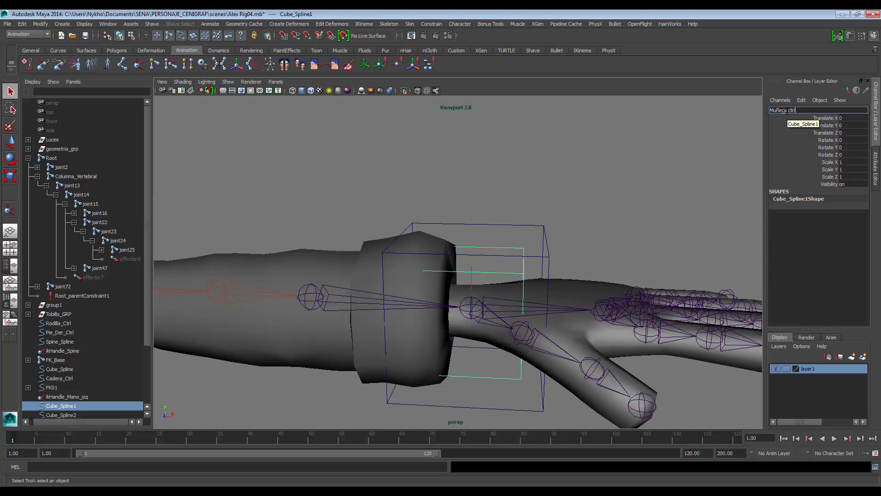
pyautogui.write('uñeca_ctrl')
pyautogui.press('Return')
# Step: Rename the larger outer wrist cube control Cube_Spline2 as Mano_Ctrl
pyautogui.click(548, 227)
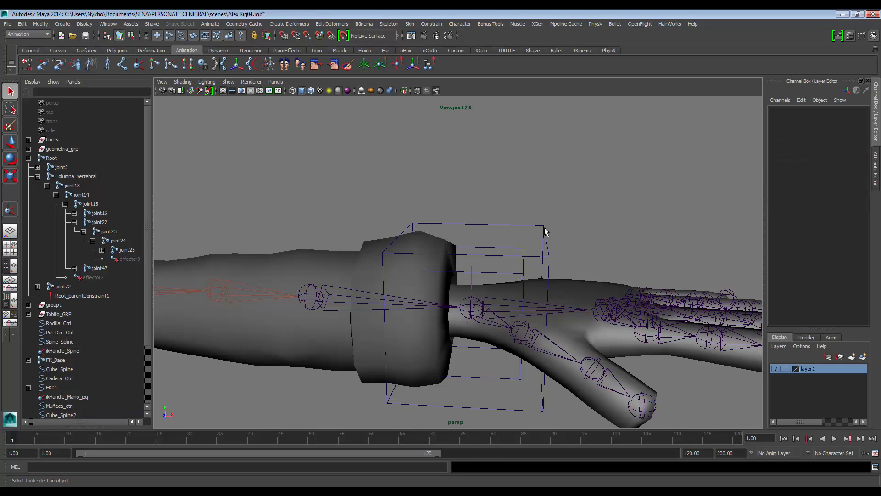
pyautogui.doubleClick(784, 110)
pyautogui.write('Mano')
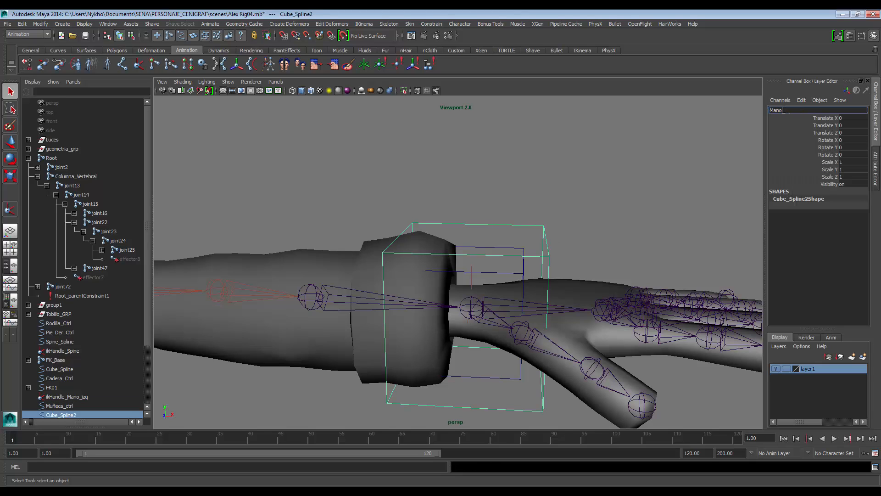
pyautogui.write('_Ctrl')
pyautogui.press('Return')
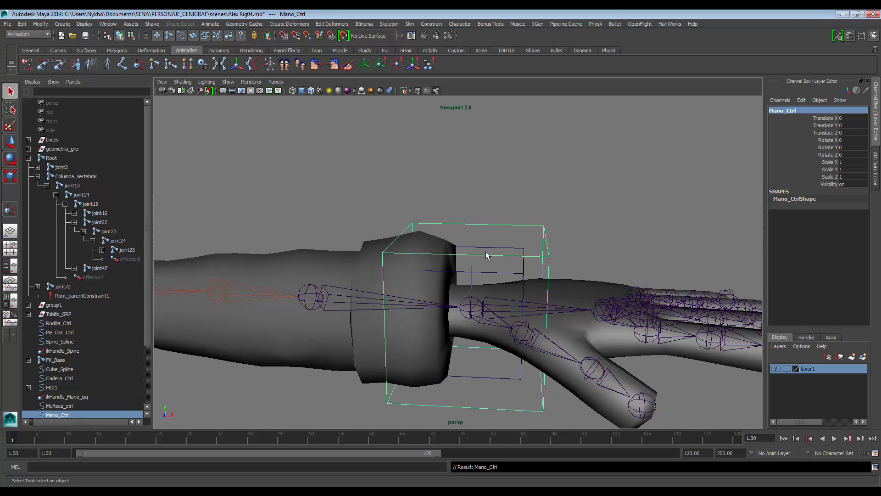
# Step: Orient-constrain the left wrist joint joint26 to the inner cube control Muñeca_ctrl
pyautogui.scroll(2, 488, 255)
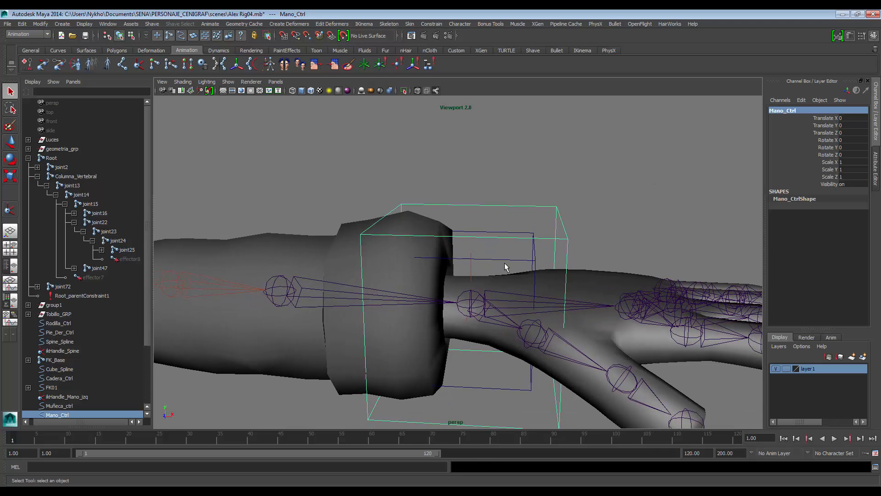
pyautogui.click(508, 258)
pyautogui.keyDown('alt'); pyautogui.moveTo(508, 258); pyautogui.dragTo(496, 238, button='middle'); pyautogui.keyUp('alt')
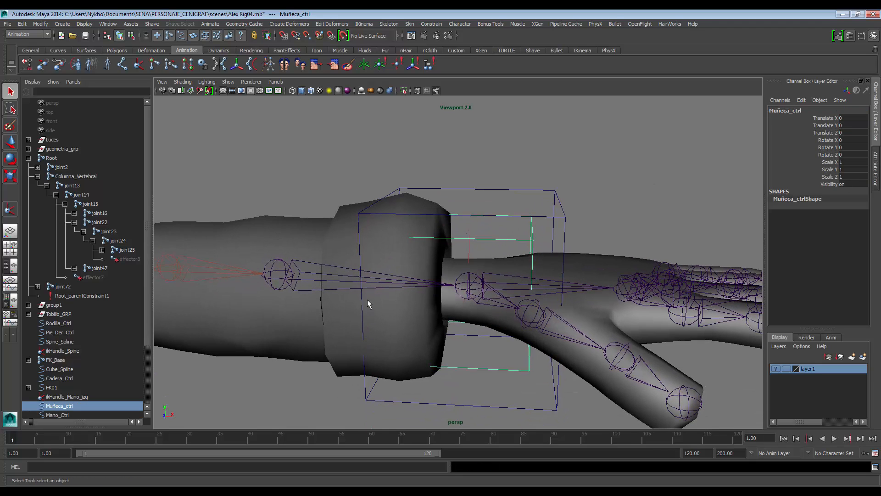
pyautogui.press('w')
pyautogui.scroll(2, 448, 323)
pyautogui.press('q')
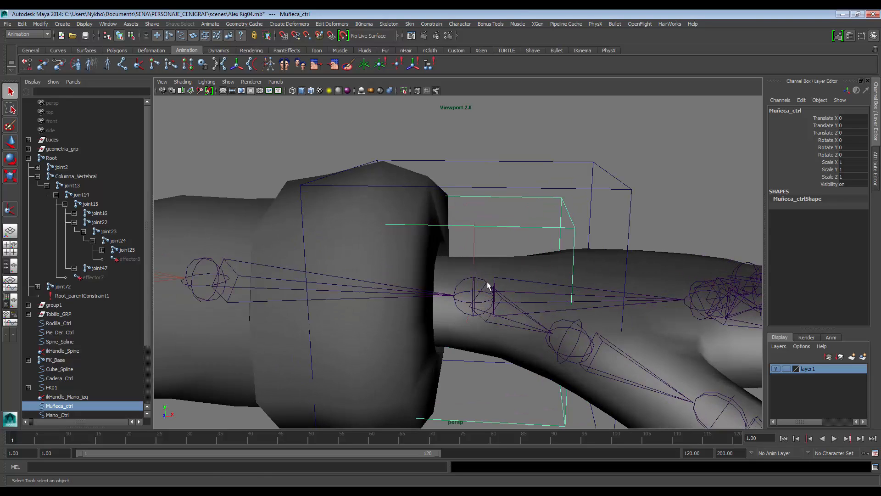
pyautogui.keyDown('shift'); pyautogui.click(479, 278); pyautogui.keyUp('shift')
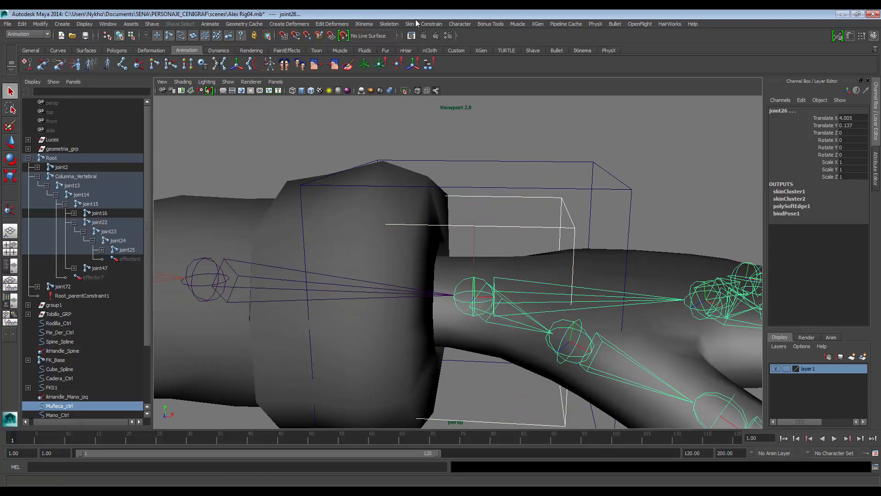
pyautogui.click(429, 24)
pyautogui.click(437, 54)
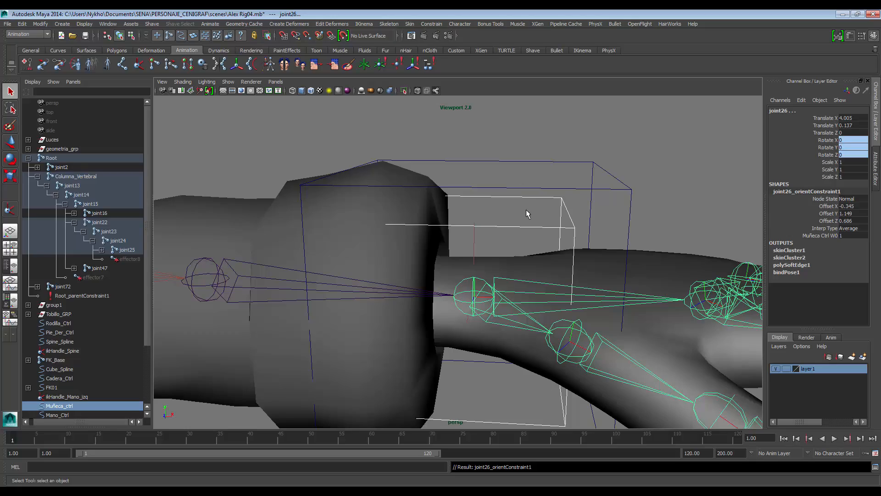
# Step: Rotate Muñeca_ctrl about its Z axis to test the hand's orientation, and undo the rotation
pyautogui.keyDown('alt'); pyautogui.moveTo(525, 209); pyautogui.dragTo(516, 187, button='middle'); pyautogui.keyUp('alt')
pyautogui.click(517, 199)
pyautogui.scroll(-3, 515, 206)
pyautogui.press('e')
pyautogui.moveTo(485, 237); pyautogui.dragTo(450, 261)
pyautogui.hotkey('ctrl', 'z')
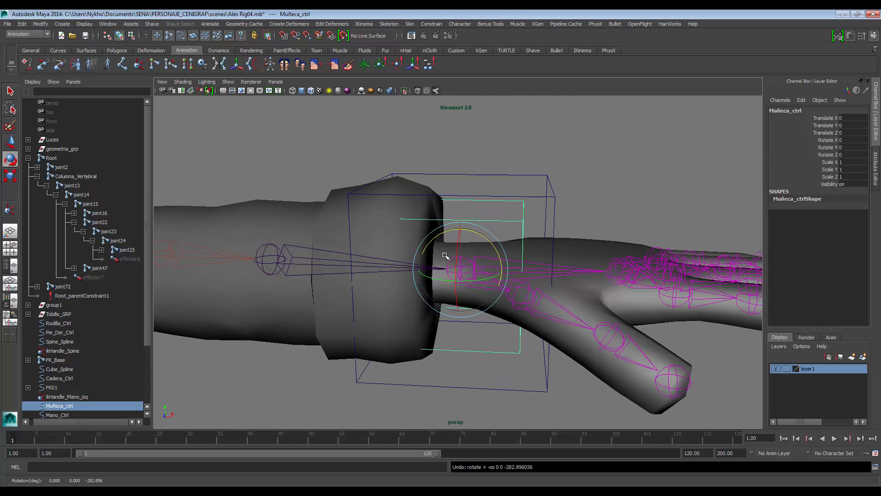
# Step: Point-constrain the arm's IK handle ikHandle_Mano_izq to the outer cube control Mano_Ctrl
pyautogui.click(547, 178)
pyautogui.scroll(2, 490, 212)
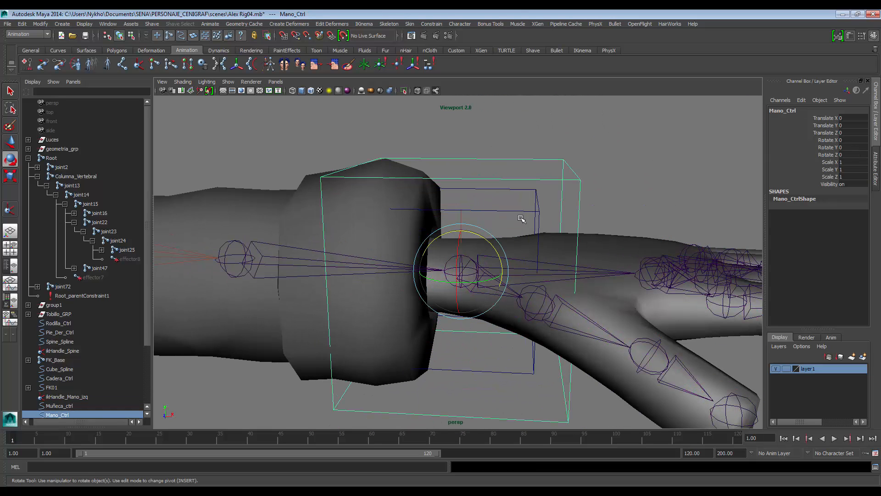
pyautogui.keyDown('alt'); pyautogui.moveTo(496, 249); pyautogui.dragTo(460, 226); pyautogui.keyUp('alt')
pyautogui.press('q')
pyautogui.keyDown('shift'); pyautogui.click(468, 214); pyautogui.keyUp('shift')
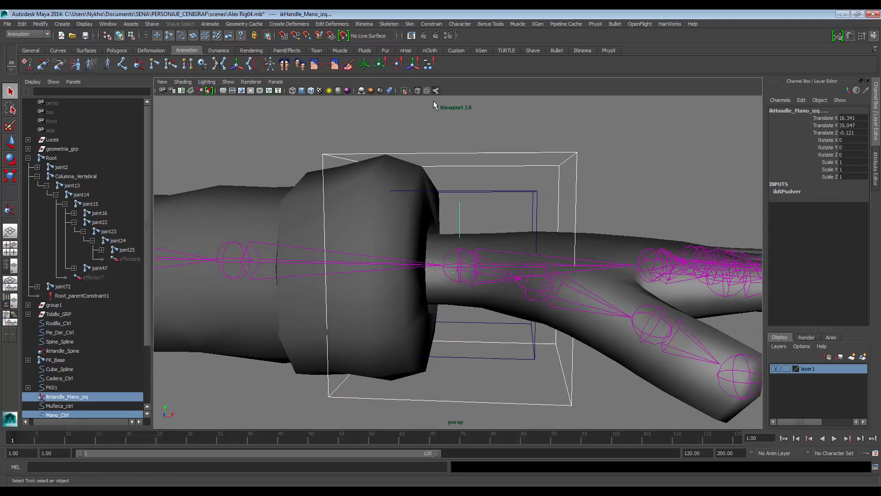
pyautogui.keyDown('alt'); pyautogui.moveTo(434, 100); pyautogui.dragTo(434, 116, button='middle'); pyautogui.keyUp('alt')
pyautogui.click(430, 24)
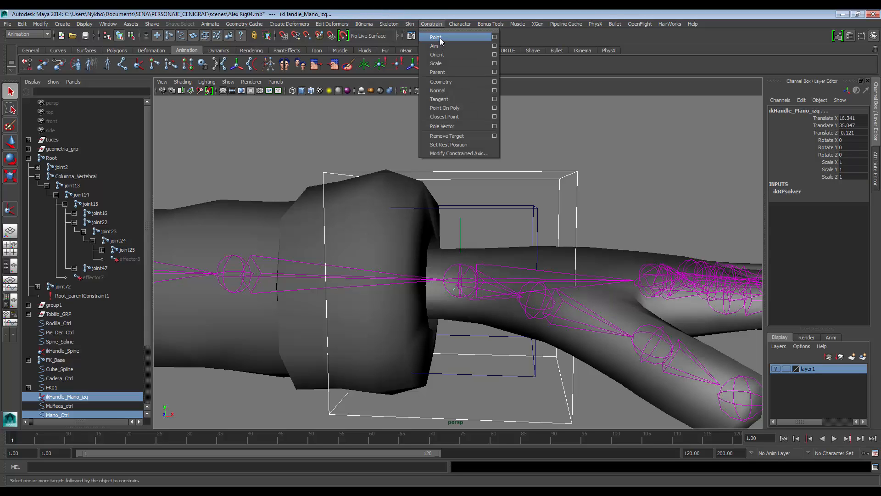
pyautogui.click(439, 38)
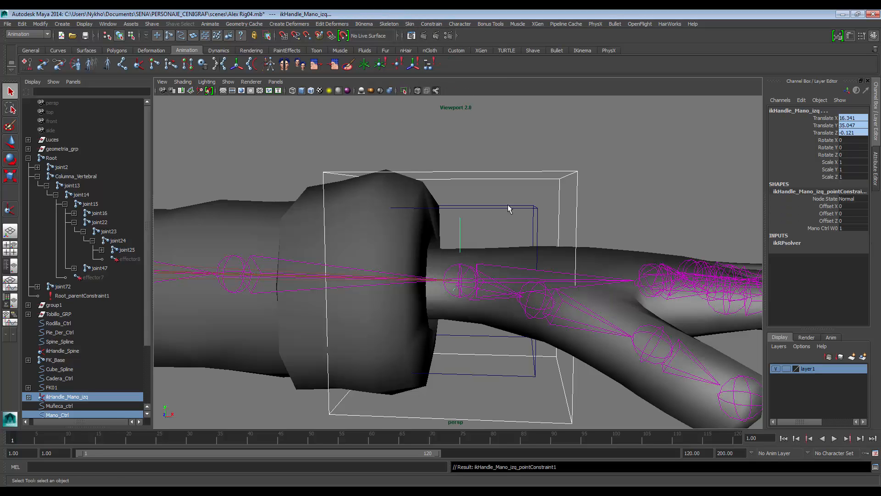
# Step: Move Mano_Ctrl along X to test how the arm's IK handle follows, and undo the move
pyautogui.moveTo(508, 205)
pyautogui.keyDown('alt'); pyautogui.mouseDown()
pyautogui.moveTo(471, 221)
pyautogui.moveTo(524, 207)
pyautogui.mouseUp(); pyautogui.keyUp('alt')
pyautogui.click(540, 197)
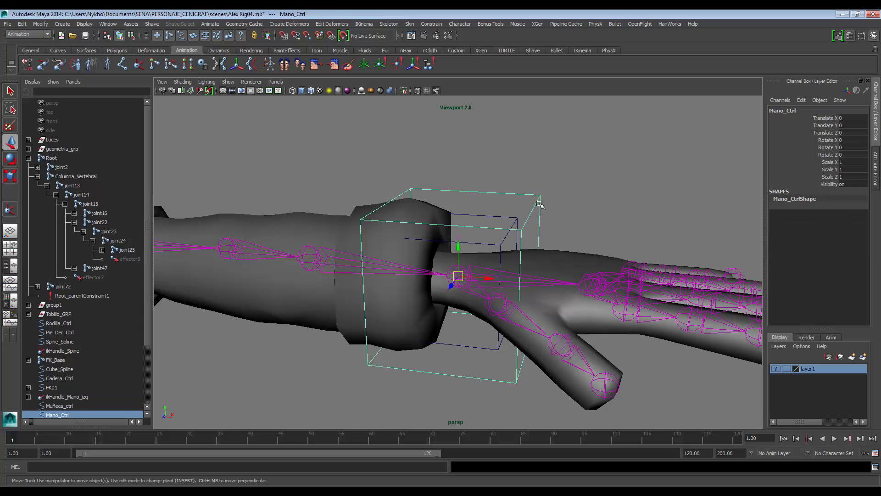
pyautogui.press('w')
pyautogui.moveTo(490, 279); pyautogui.dragTo(386, 271)
pyautogui.hotkey('ctrl', 'z')
# Step: Rotate the inner control Muñeca_ctrl to test the wrist again, and undo the rotation
pyautogui.keyDown('alt'); pyautogui.moveTo(450, 254); pyautogui.dragTo(486, 248); pyautogui.keyUp('alt')
pyautogui.click(492, 224)
pyautogui.press('e')
pyautogui.hotkey('ctrl', 'z')
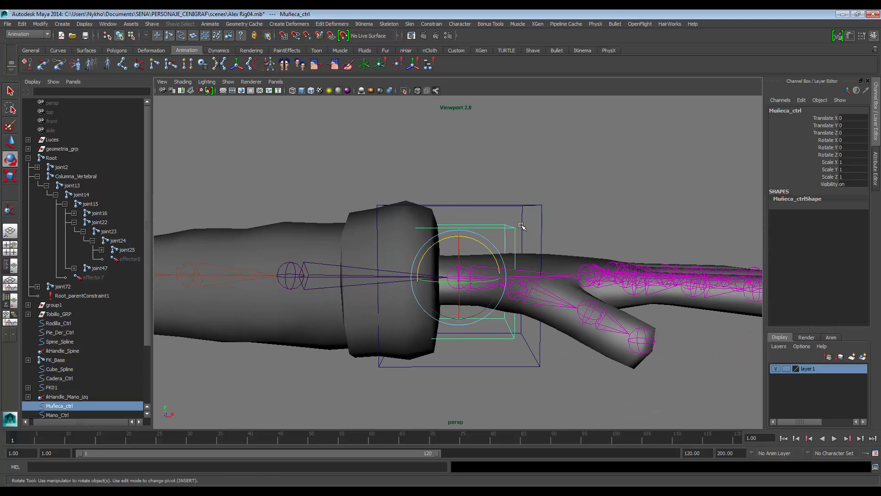
# Step: Parent the inner cube control Muñeca_ctrl under the outer cube control Mano_Ctrl
pyautogui.scroll(2, 517, 232)
pyautogui.keyDown('alt'); pyautogui.moveTo(541, 227); pyautogui.dragTo(507, 243, button='middle'); pyautogui.keyUp('alt')
pyautogui.moveTo(495, 210); pyautogui.dragTo(529, 230)
pyautogui.keyDown('shift'); pyautogui.moveTo(475, 244); pyautogui.dragTo(476, 245); pyautogui.keyUp('shift')
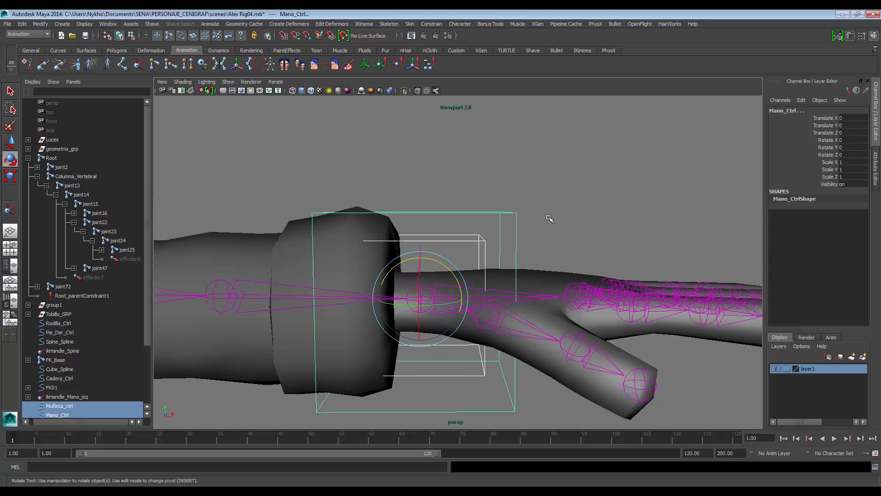
pyautogui.press('p')
# Step: Move and rotate Mano_Ctrl to test the parented wrist controls, undo both transformations and deselect the control
pyautogui.click(516, 227)
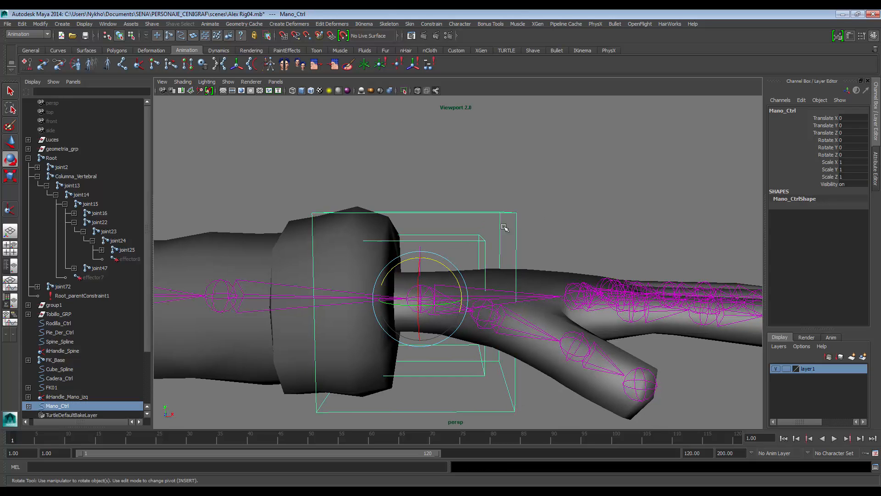
pyautogui.keyDown('alt'); pyautogui.moveTo(515, 227); pyautogui.dragTo(387, 298); pyautogui.keyUp('alt')
pyautogui.press('w')
pyautogui.press('e')
pyautogui.hotkey('ctrl', 'z')
pyautogui.hotkey('ctrl', 'z')
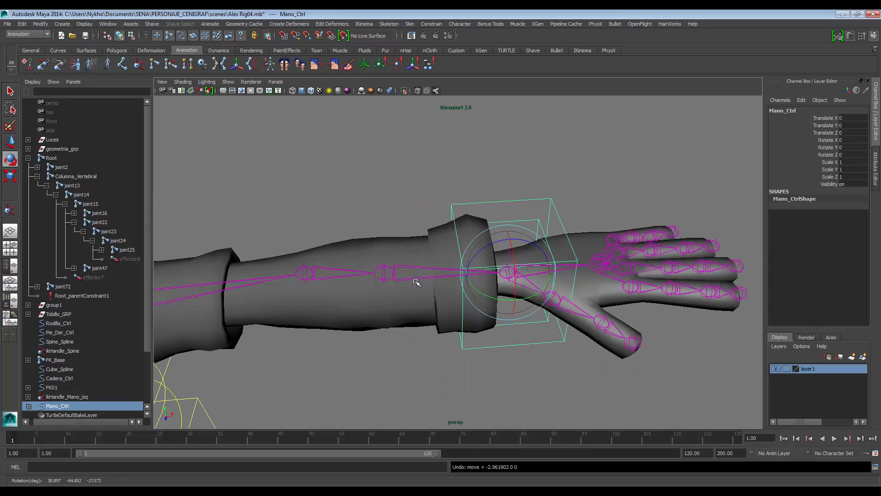
pyautogui.keyDown('alt'); pyautogui.moveTo(387, 267); pyautogui.dragTo(439, 259, button='middle'); pyautogui.keyUp('alt')
pyautogui.keyDown('alt'); pyautogui.moveTo(439, 258); pyautogui.dragTo(410, 175); pyautogui.keyUp('alt')
pyautogui.click(410, 175)
# Step: Create a text curve of the letter C in Times New Roman with the type set to Curves
pyautogui.scroll(-6, 429, 222)
pyautogui.scroll(-2, 435, 234)
pyautogui.keyDown('alt'); pyautogui.moveTo(435, 235); pyautogui.dragTo(435, 217, button='middle'); pyautogui.keyUp('alt')
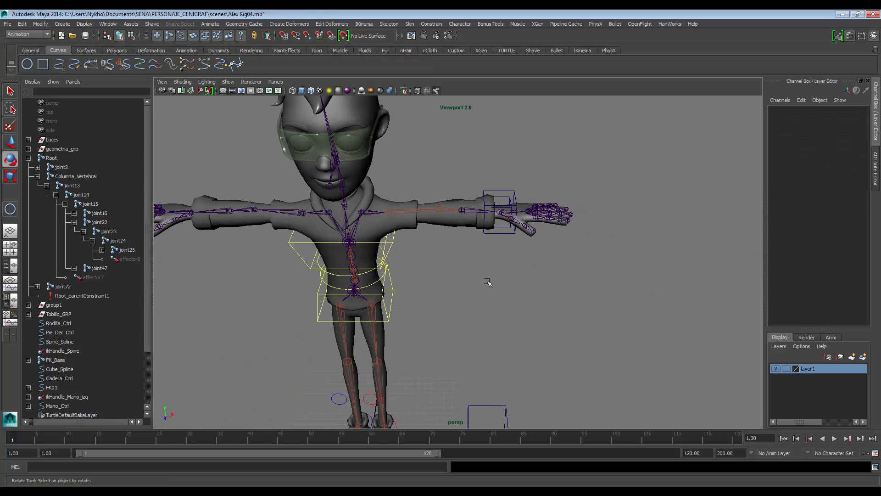
pyautogui.scroll(3, 488, 294)
pyautogui.scroll(2, 464, 322)
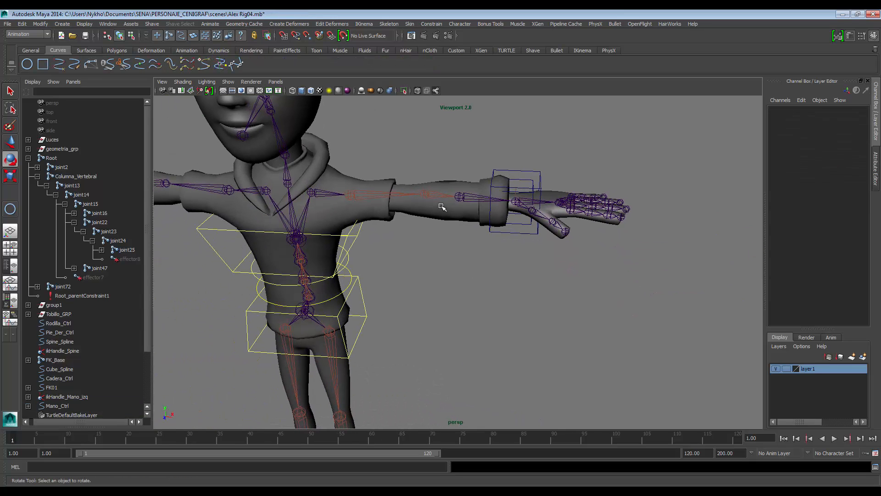
pyautogui.keyDown('alt'); pyautogui.moveTo(472, 227); pyautogui.dragTo(480, 244, button='middle'); pyautogui.keyUp('alt')
pyautogui.moveTo(480, 244)
pyautogui.keyDown('alt'); pyautogui.mouseDown()
pyautogui.moveTo(480, 254)
pyautogui.moveTo(475, 229)
pyautogui.mouseUp(); pyautogui.keyUp('alt')
pyautogui.click(62, 24)
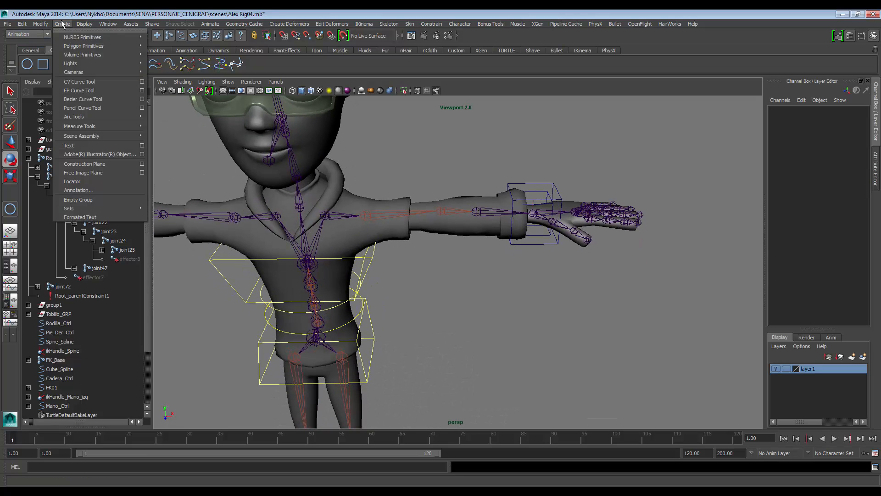
pyautogui.click(142, 145)
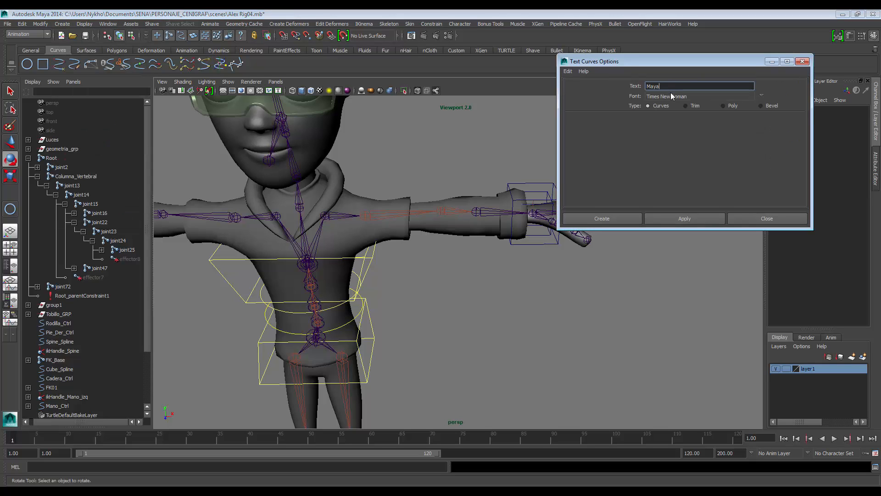
pyautogui.moveTo(662, 87); pyautogui.dragTo(620, 84)
pyautogui.click(669, 215)
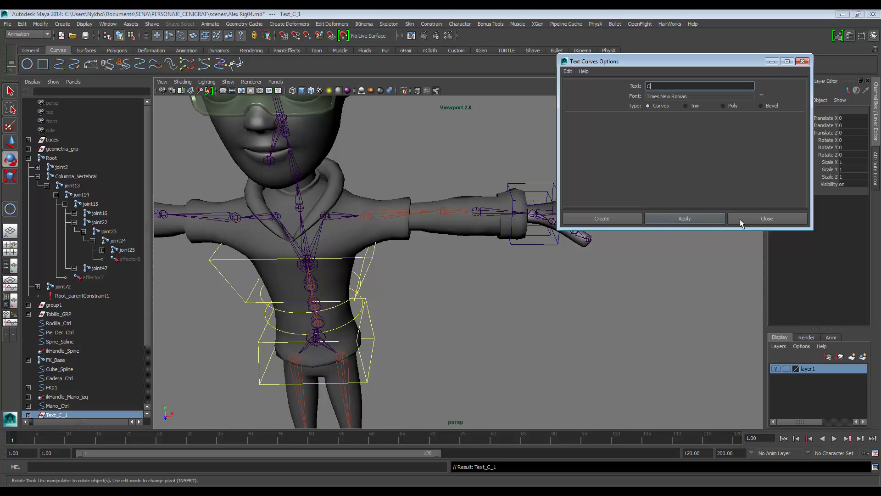
pyautogui.click(740, 219)
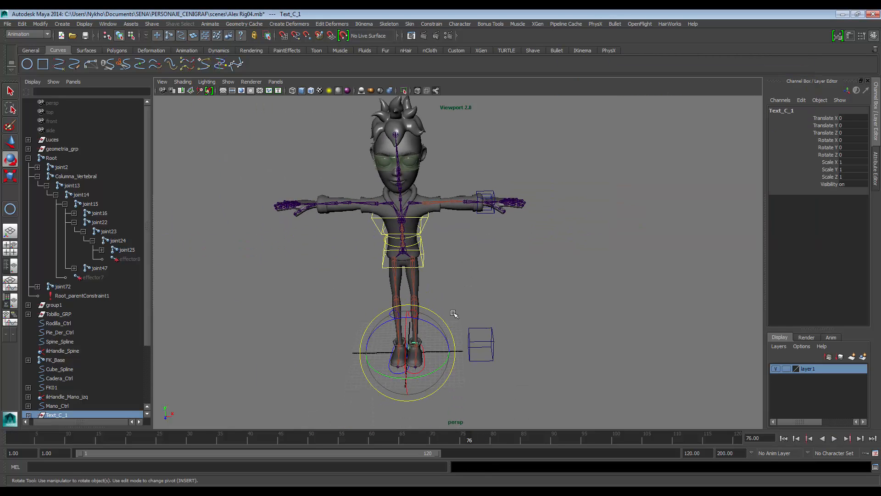
# Step: Move the Text_C_1 text group along X to about 11.083, beside the character's feet
pyautogui.scroll(2, 423, 405)
pyautogui.press('w')
pyautogui.moveTo(419, 387); pyautogui.dragTo(488, 387)
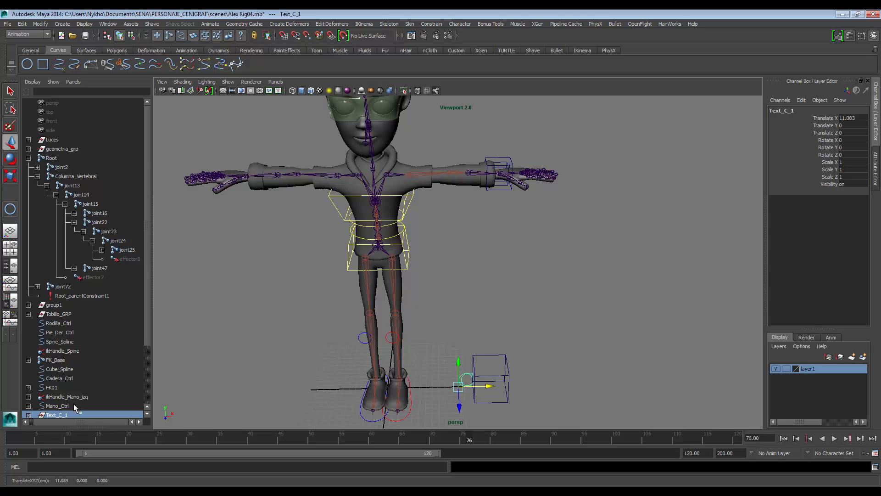
# Step: Unparent curve1 from its text groups to the top level of the scene hierarchy and delete the Text_C_1 group
pyautogui.scroll(-3, 68, 395)
pyautogui.click(29, 342)
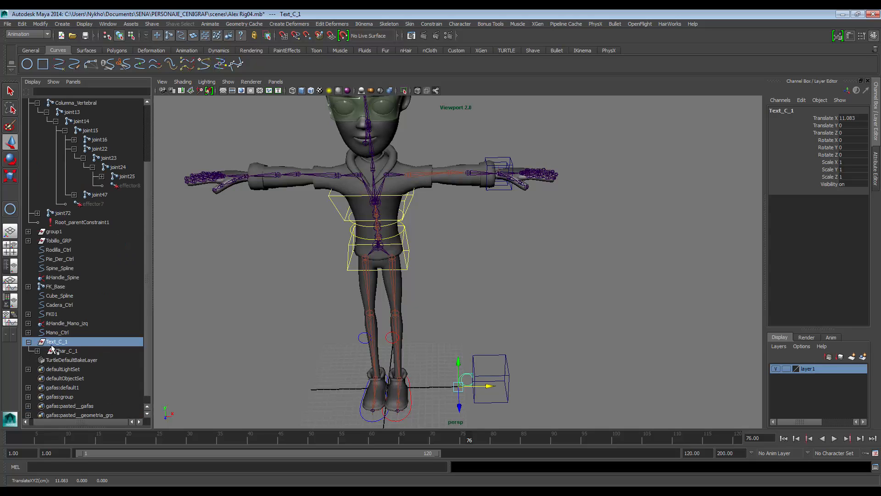
pyautogui.click(37, 351)
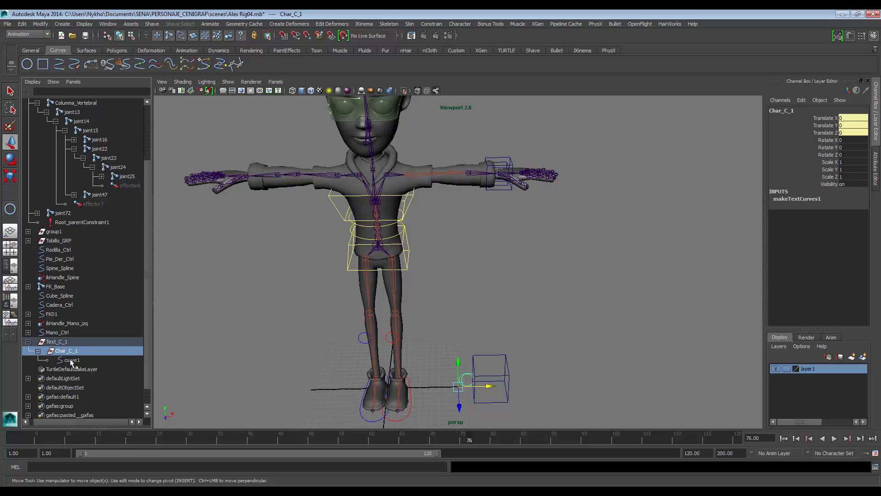
pyautogui.click(69, 359)
pyautogui.moveTo(72, 362); pyautogui.dragTo(66, 341, button='middle')
pyautogui.click(62, 351)
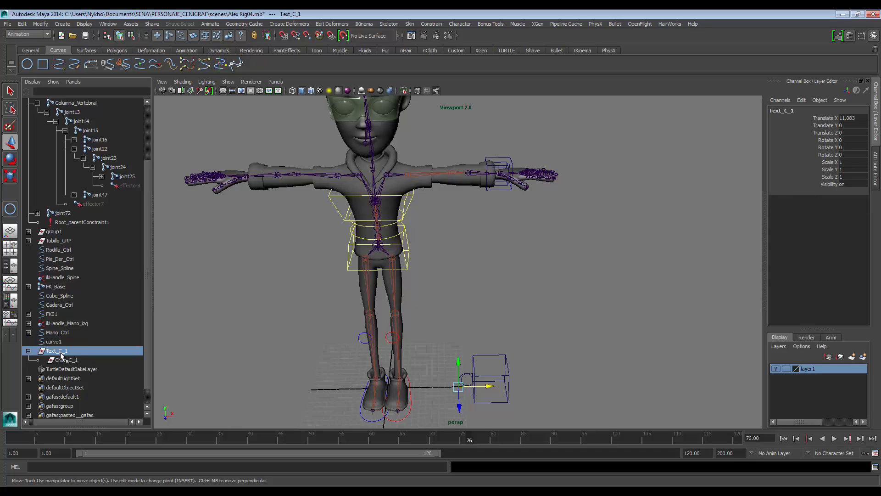
pyautogui.press('Delete')
# Step: Rename curve1 as Codo and move it along X to about 22.315, past the spare cube
pyautogui.doubleClick(57, 343)
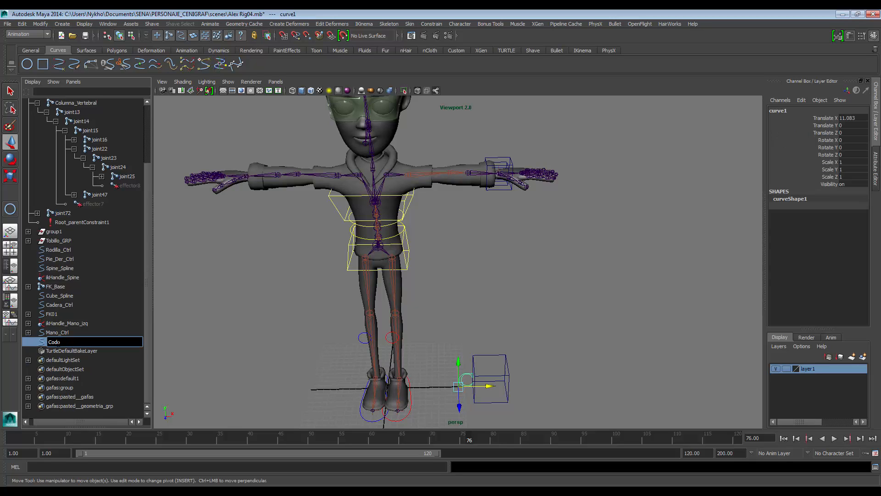
pyautogui.press('Return')
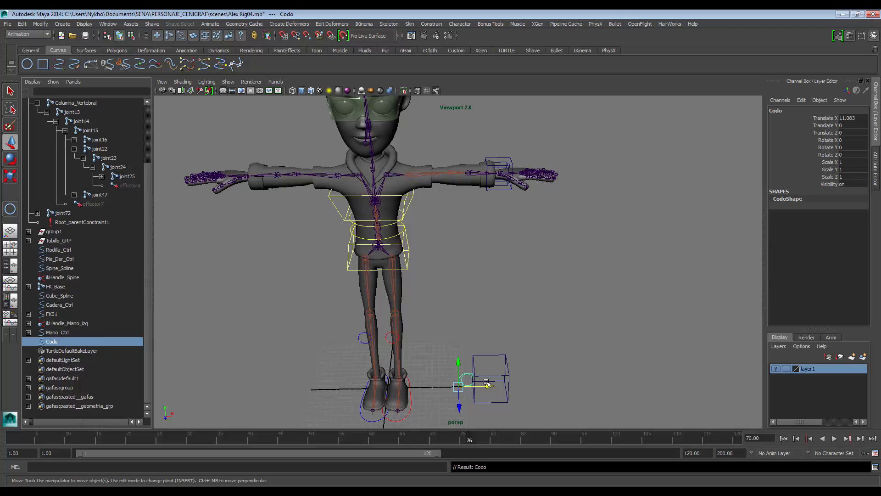
pyautogui.moveTo(490, 390); pyautogui.dragTo(561, 377)
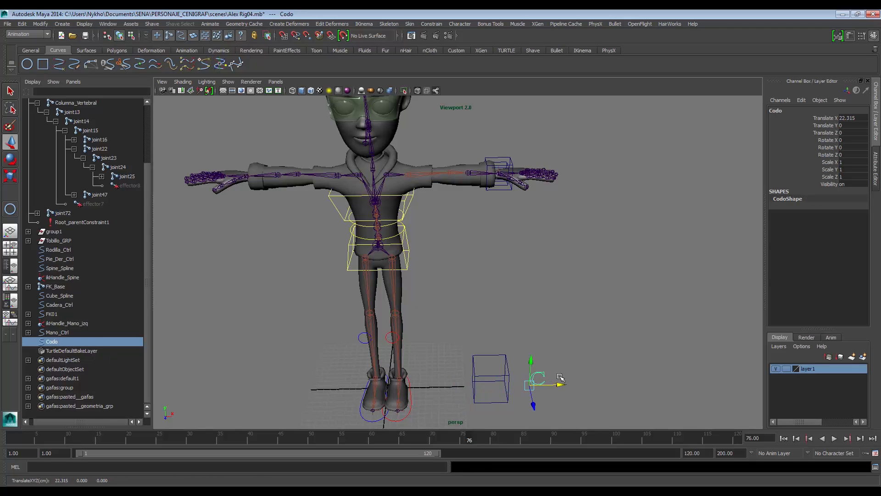
# Step: Duplicate the Codo curve and center the pivot of the copy
pyautogui.hotkey('ctrl', 'd')
pyautogui.keyDown('alt'); pyautogui.moveTo(490, 307); pyautogui.dragTo(452, 300, button='middle'); pyautogui.keyUp('alt')
pyautogui.scroll(2, 477, 323)
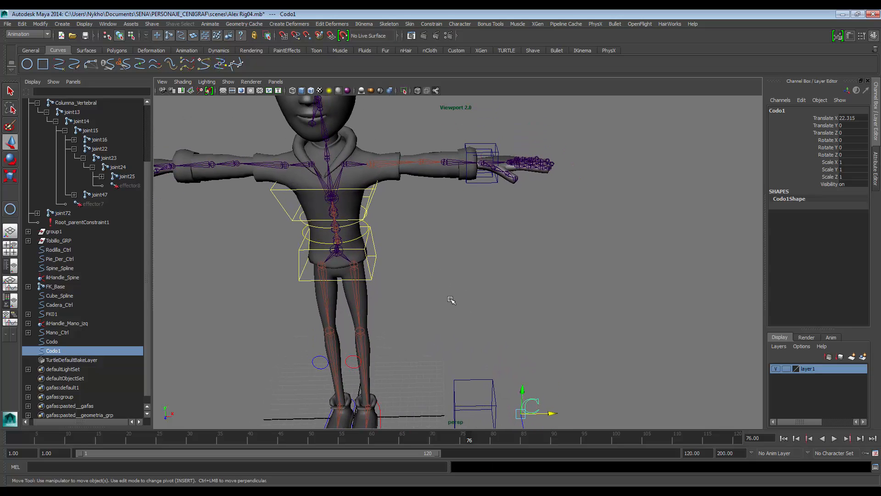
pyautogui.press('space')
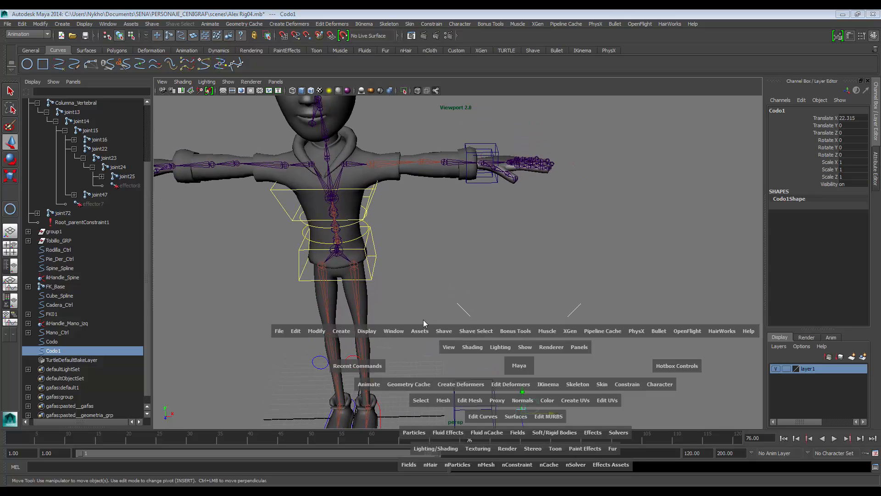
pyautogui.click(323, 334)
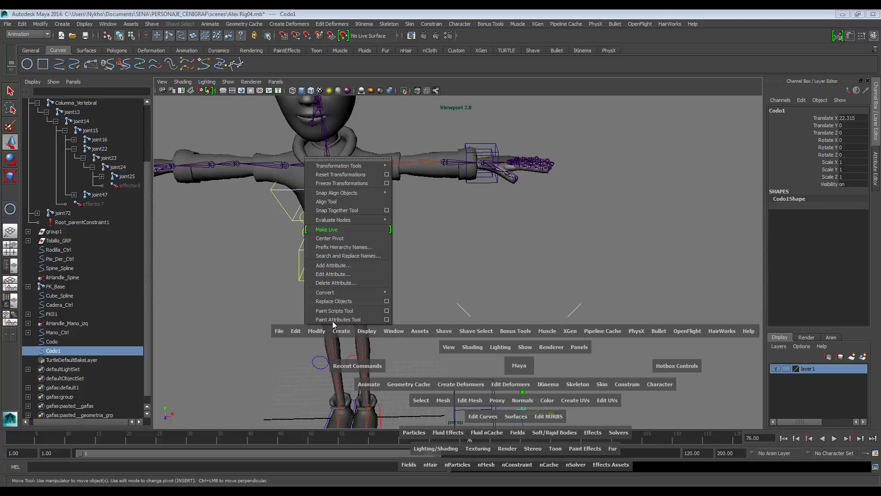
pyautogui.click(348, 239)
# Step: Snap the copied C curve to the left elbow joint and move it behind the arm to about Translate Z -6.274
pyautogui.press('v')
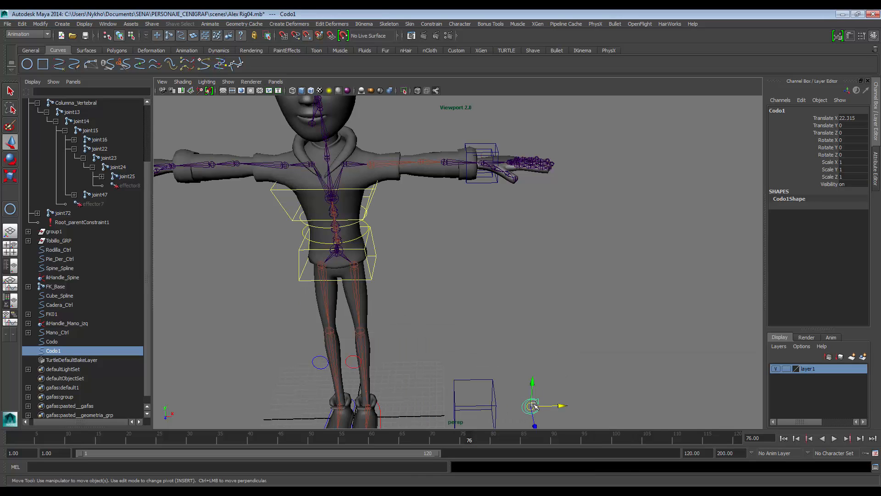
pyautogui.moveTo(532, 405); pyautogui.dragTo(422, 162)
pyautogui.press('f')
pyautogui.scroll(-4, 488, 186)
pyautogui.keyDown('alt'); pyautogui.moveTo(488, 181); pyautogui.dragTo(432, 224); pyautogui.keyUp('alt')
pyautogui.scroll(-4, 436, 200)
pyautogui.keyDown('alt'); pyautogui.moveTo(433, 273); pyautogui.dragTo(591, 210); pyautogui.keyUp('alt')
pyautogui.moveTo(529, 218)
pyautogui.keyDown('alt'); pyautogui.mouseDown()
pyautogui.moveTo(563, 215)
pyautogui.moveTo(472, 216)
pyautogui.moveTo(523, 222)
pyautogui.moveTo(535, 211)
pyautogui.mouseUp(); pyautogui.keyUp('alt')
pyautogui.scroll(-4, 520, 218)
pyautogui.scroll(3, 535, 212)
pyautogui.keyDown('alt'); pyautogui.moveTo(474, 207); pyautogui.dragTo(514, 186); pyautogui.keyUp('alt')
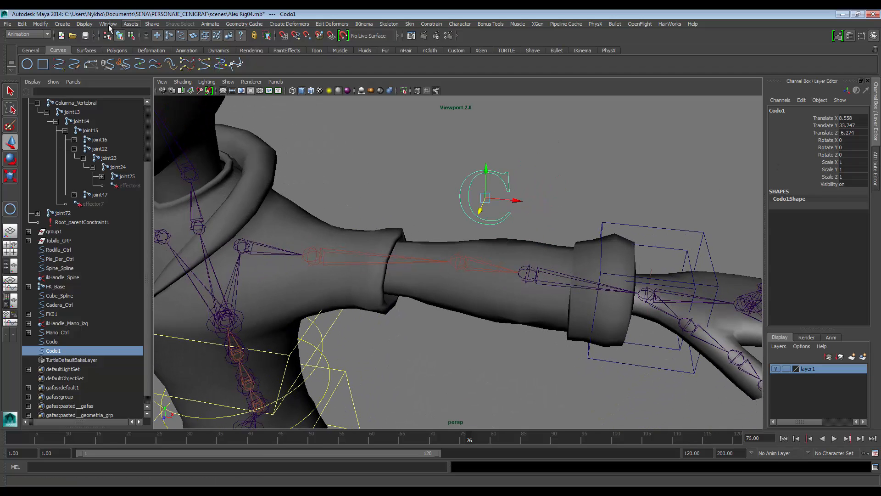
# Step: Freeze the transformations of the C curve behind the elbow and rename it Codo_Izq
pyautogui.click(41, 23)
pyautogui.click(46, 56)
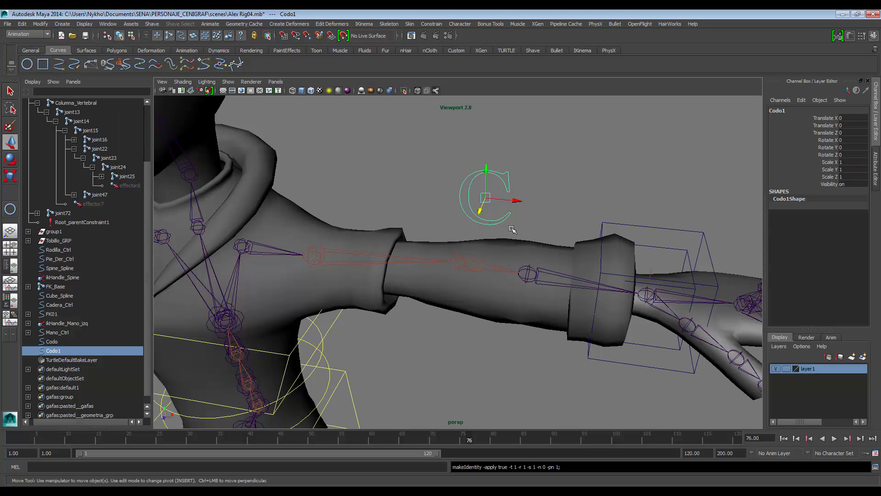
pyautogui.keyDown('alt'); pyautogui.moveTo(509, 216); pyautogui.dragTo(486, 230); pyautogui.keyUp('alt')
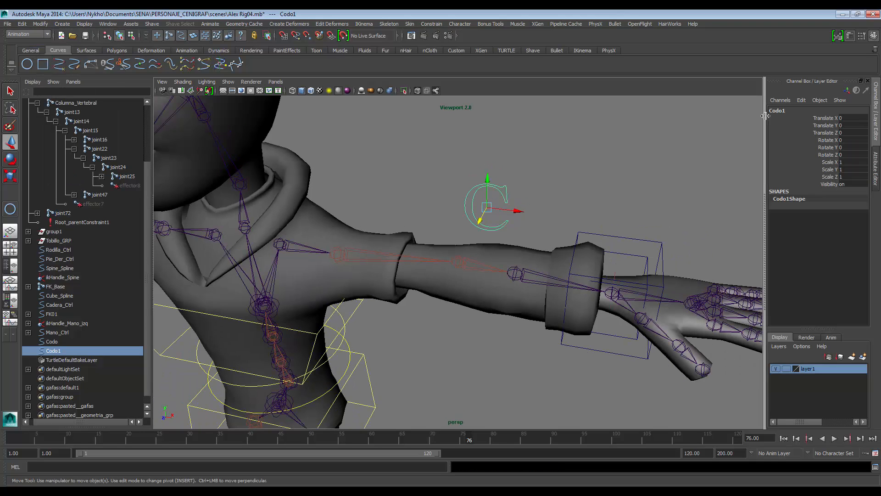
pyautogui.doubleClick(790, 109)
pyautogui.click(791, 107)
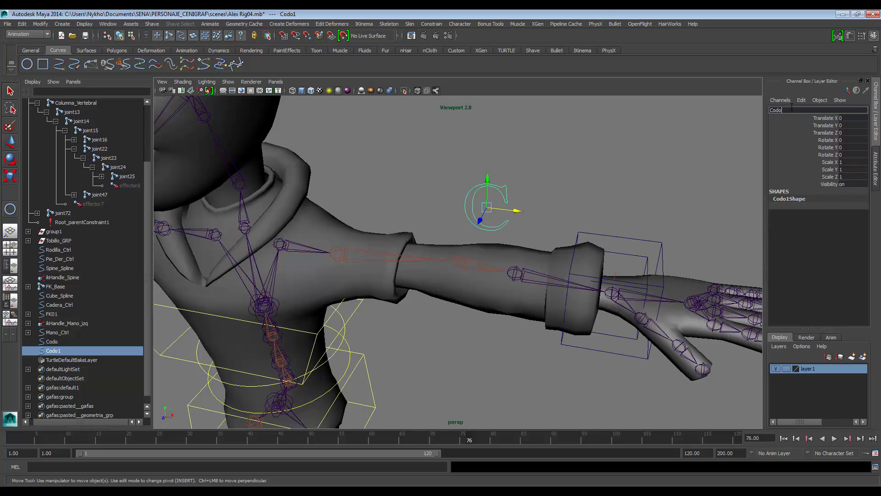
pyautogui.write('Izq')
pyautogui.press('Return')
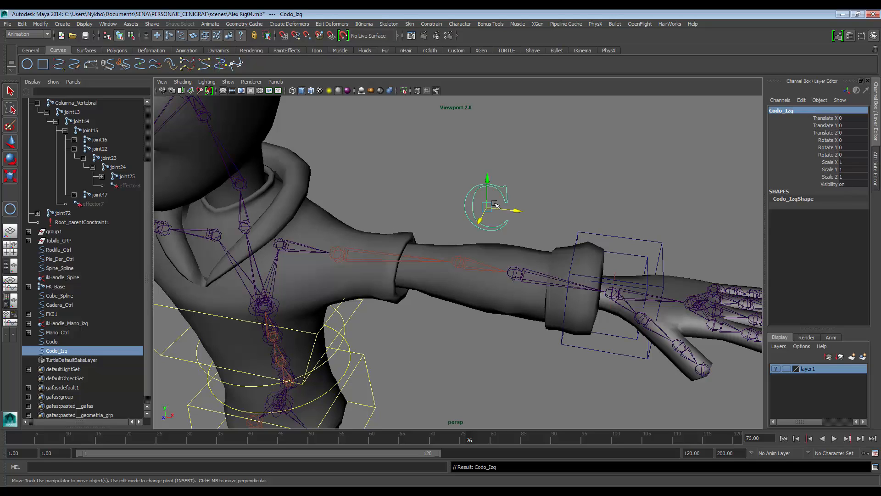
pyautogui.keyDown('alt'); pyautogui.moveTo(483, 213); pyautogui.dragTo(512, 213); pyautogui.keyUp('alt')
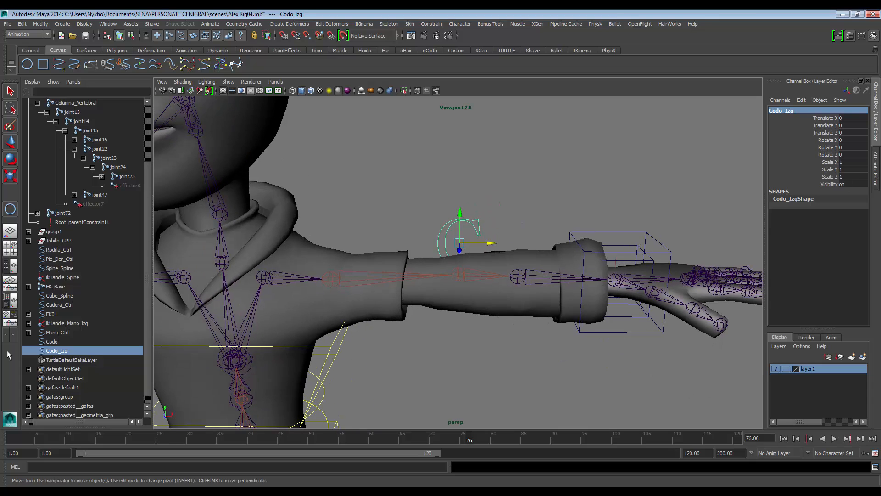
# Step: Reorder the scene hierarchy so that Cube_Spline sits below Codo_Izq
pyautogui.click(53, 341)
pyautogui.keyDown('ctrl'); pyautogui.click(60, 295); pyautogui.keyUp('ctrl')
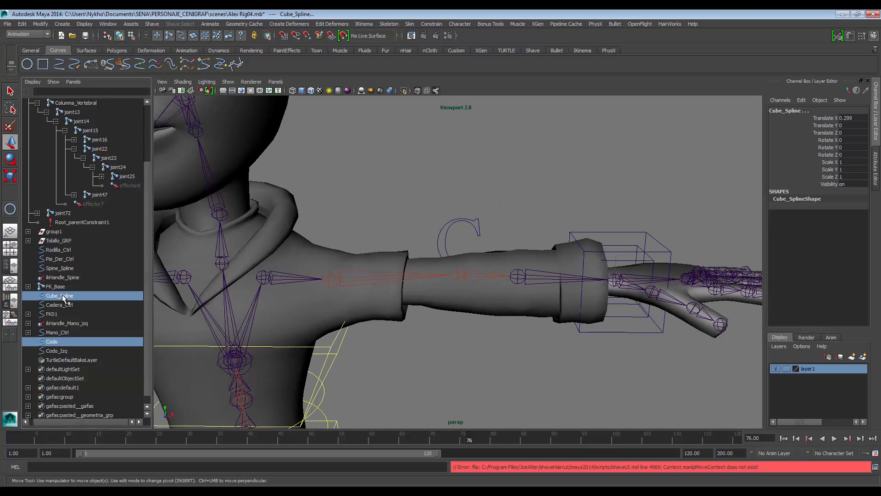
pyautogui.scroll(-1, 86, 306)
pyautogui.scroll(-4, 180, 281)
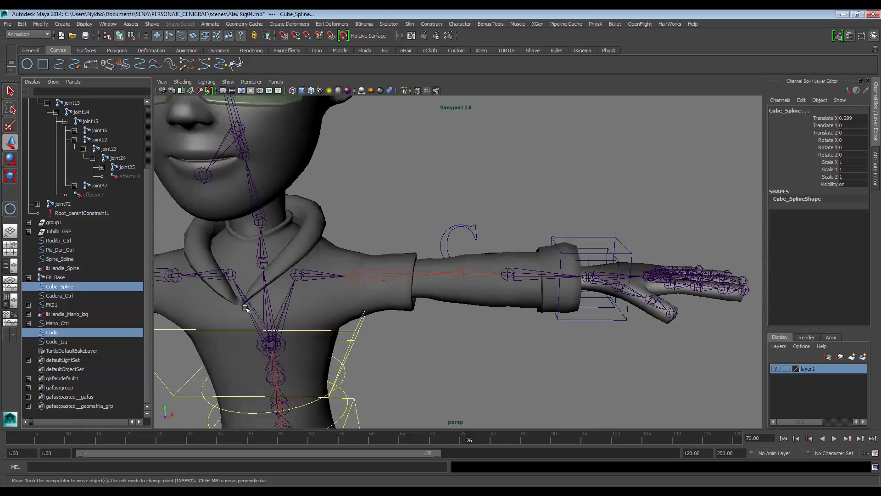
pyautogui.click(77, 283)
pyautogui.moveTo(76, 284); pyautogui.dragTo(59, 349, button='middle')
# Step: Apply a Pole Vector constraint from Codo_Izq to ikHandle_Mano_izq
pyautogui.click(58, 333)
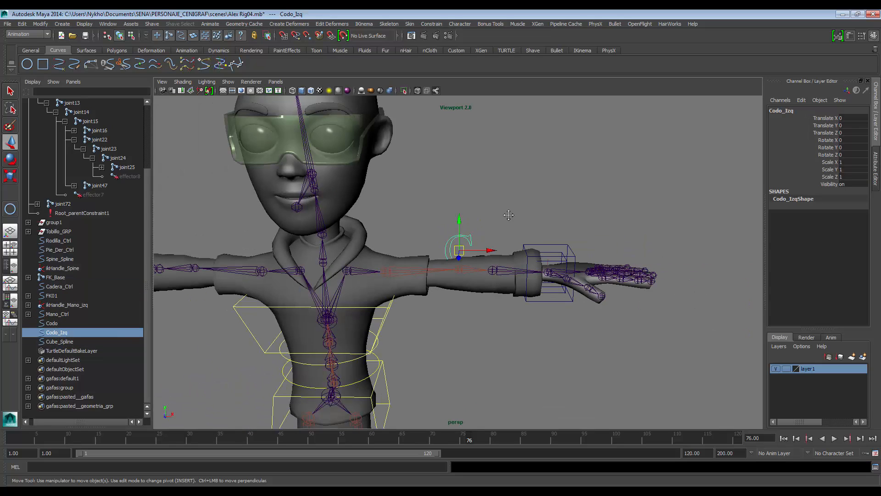
pyautogui.scroll(4, 505, 214)
pyautogui.scroll(2, 556, 252)
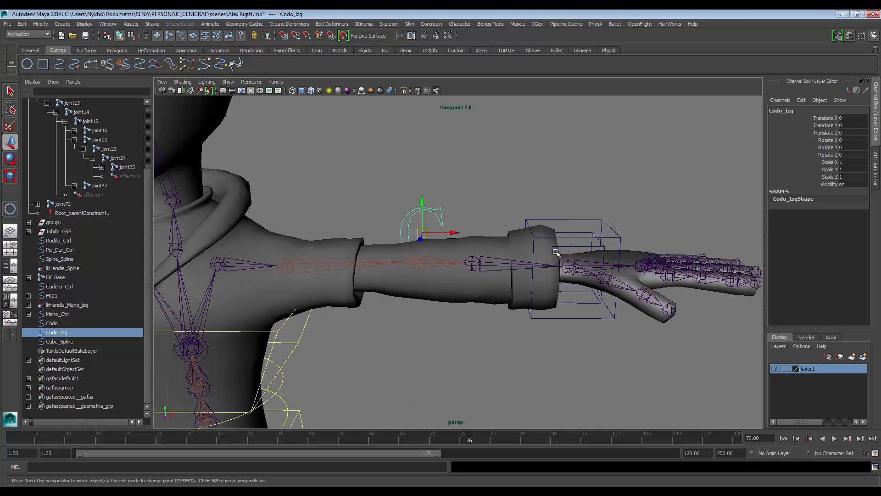
pyautogui.keyDown('alt'); pyautogui.moveTo(556, 252); pyautogui.dragTo(531, 223, button='middle'); pyautogui.keyUp('alt')
pyautogui.keyDown('ctrl'); pyautogui.click(67, 305); pyautogui.keyUp('ctrl')
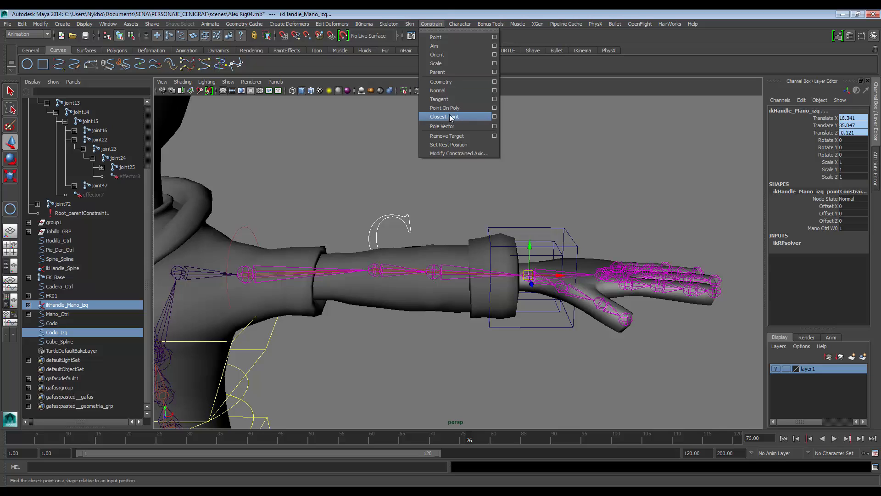
pyautogui.click(455, 126)
pyautogui.keyDown('alt'); pyautogui.moveTo(481, 133); pyautogui.dragTo(475, 178); pyautogui.keyUp('alt')
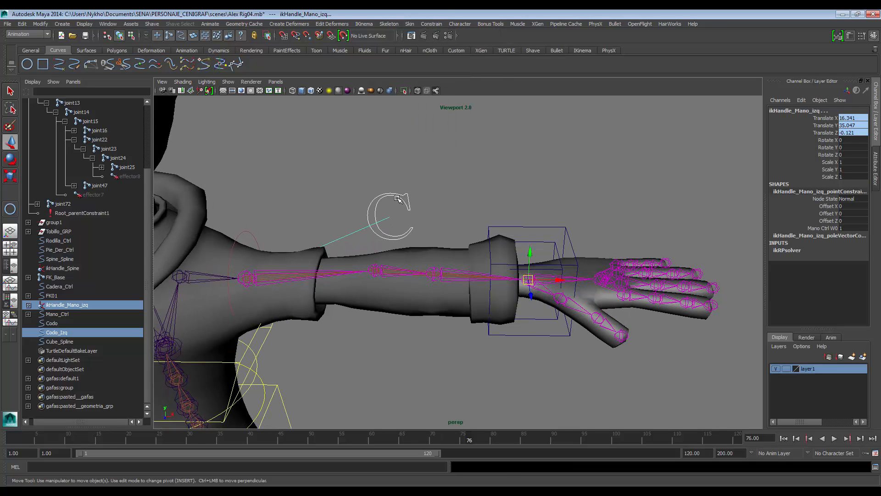
# Step: Test the elbow constraint by moving Codo_Izq freely above the arm, and undo the move
pyautogui.click(397, 201)
pyautogui.moveTo(388, 195); pyautogui.dragTo(365, 149)
pyautogui.hotkey('ctrl', 'z')
pyautogui.hotkey('ctrl', 'z')
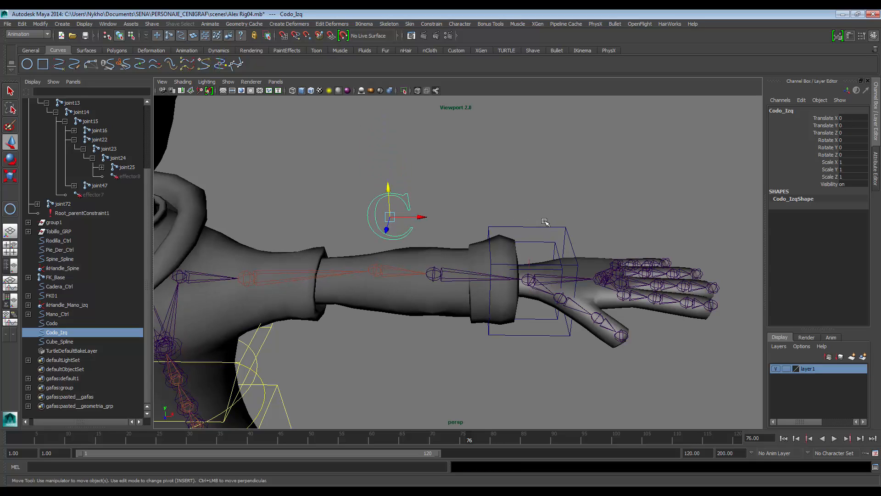
# Step: Bend the arm by moving Mano_Ctrl to about -3.77 in X, and try lowering Codo_Izq to test the elbow direction
pyautogui.click(546, 225)
pyautogui.click(547, 230)
pyautogui.moveTo(560, 279); pyautogui.dragTo(469, 279)
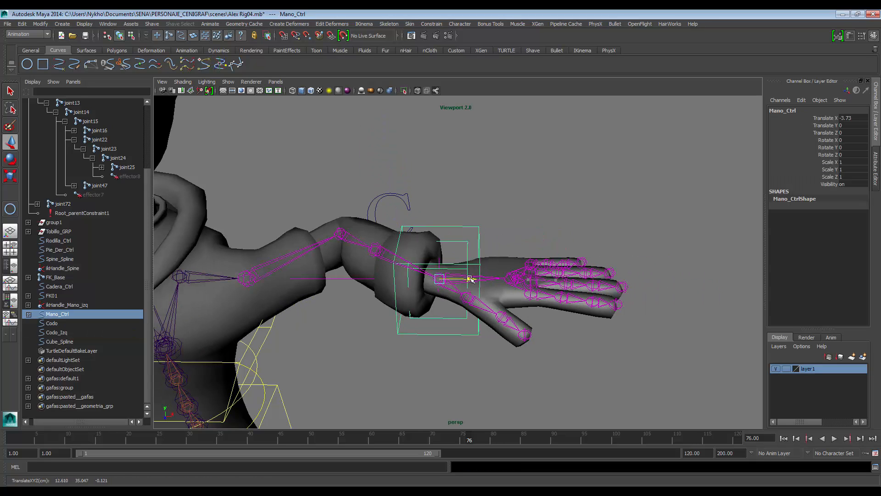
pyautogui.click(388, 193)
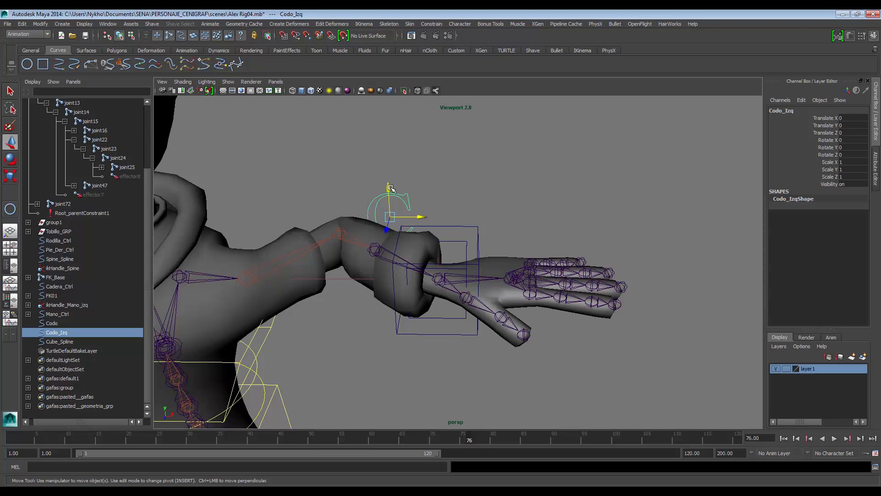
pyautogui.moveTo(388, 192); pyautogui.dragTo(401, 220)
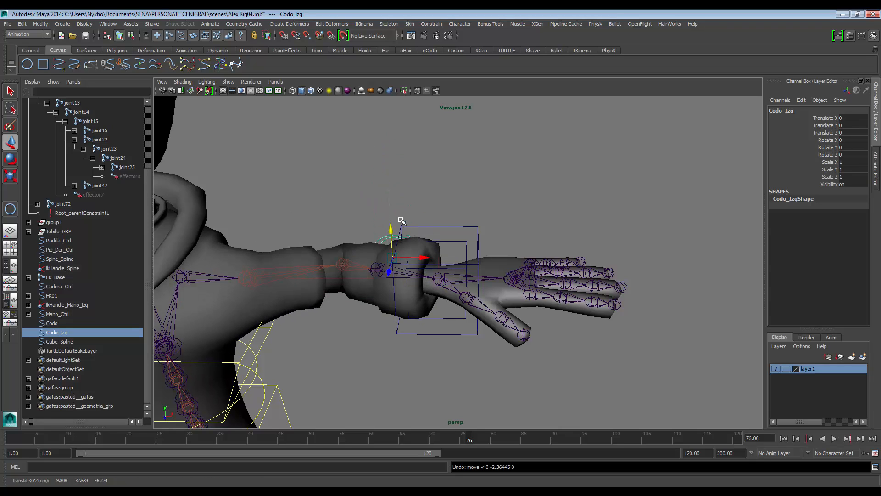
# Step: Reset Mano_Ctrl's Translate X to 0
pyautogui.click(470, 228)
pyautogui.doubleClick(854, 118)
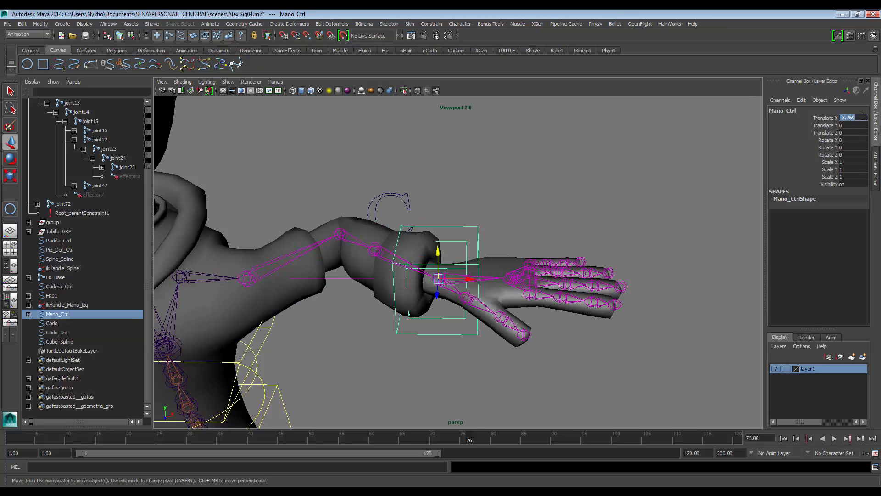
pyautogui.write('0')
pyautogui.press('Tab')
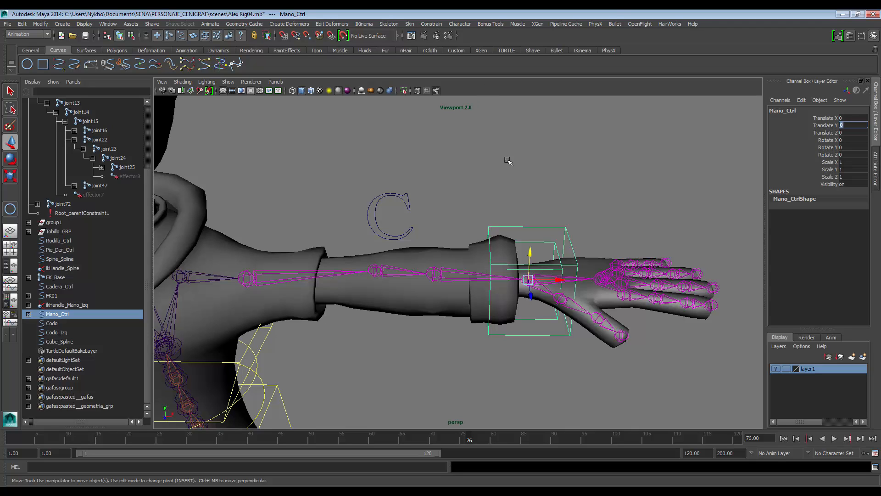
pyautogui.click(588, 168)
# Step: Enable the drawing overrides on Mano_Ctrl's transform and set its override color to red
pyautogui.keyDown('alt'); pyautogui.moveTo(571, 205); pyautogui.dragTo(564, 211, button='middle'); pyautogui.keyUp('alt')
pyautogui.keyDown('alt'); pyautogui.moveTo(556, 217); pyautogui.dragTo(559, 203); pyautogui.keyUp('alt')
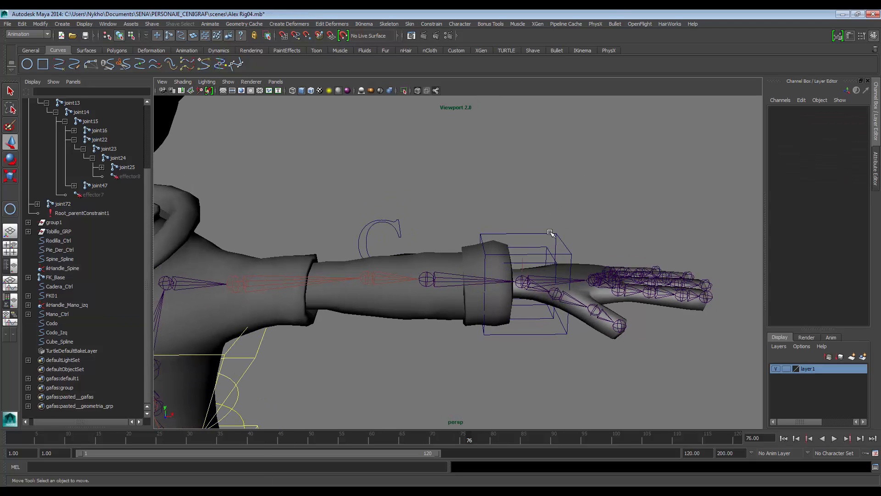
pyautogui.click(561, 236)
pyautogui.keyDown('alt'); pyautogui.moveTo(595, 232); pyautogui.dragTo(656, 224, button='right'); pyautogui.keyUp('alt')
pyautogui.keyDown('alt'); pyautogui.moveTo(657, 225); pyautogui.dragTo(635, 197, button='middle'); pyautogui.keyUp('alt')
pyautogui.hotkey('ctrl', 'a')
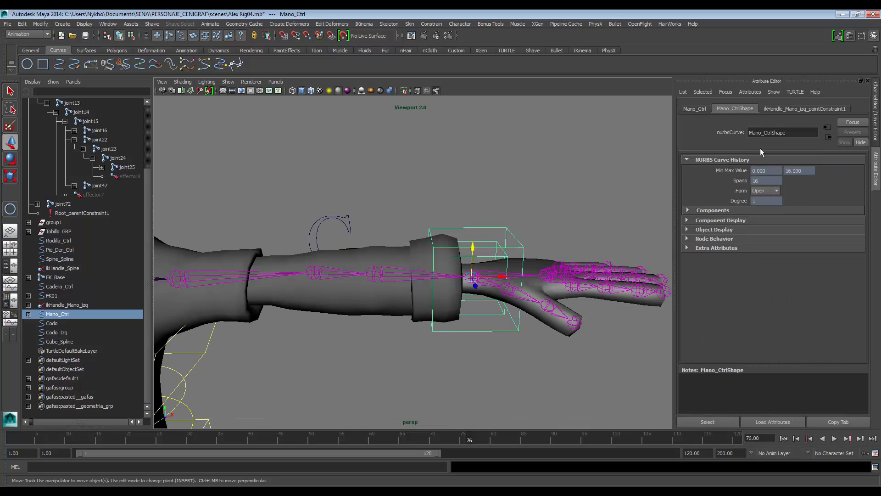
pyautogui.click(701, 108)
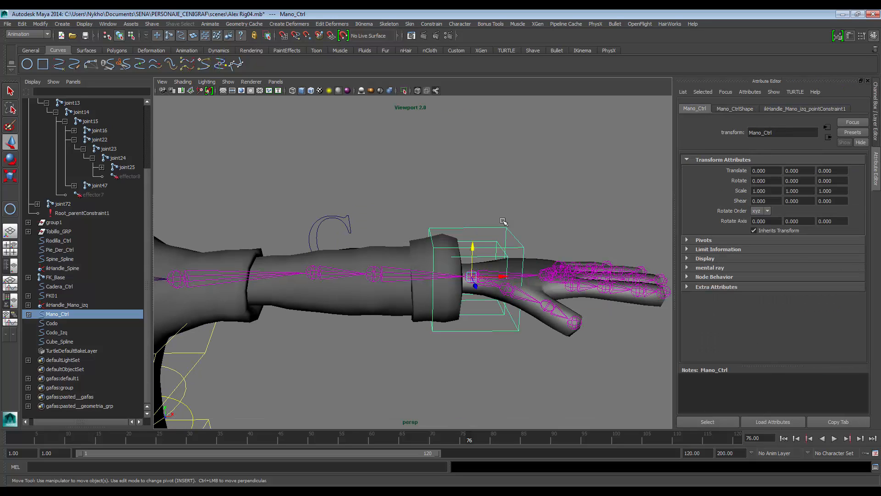
pyautogui.keyDown('alt'); pyautogui.moveTo(671, 251); pyautogui.dragTo(659, 254, button='middle'); pyautogui.keyUp('alt')
pyautogui.click(687, 258)
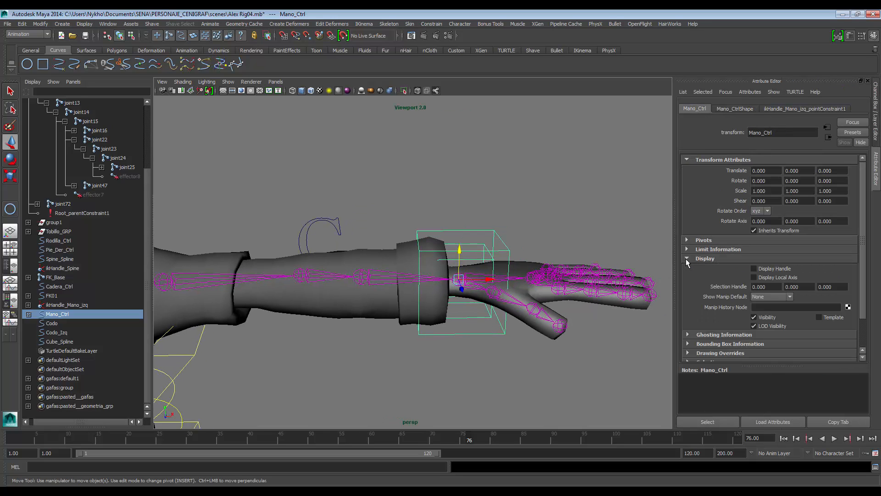
pyautogui.scroll(-1, 687, 347)
pyautogui.click(688, 317)
pyautogui.scroll(-2, 687, 318)
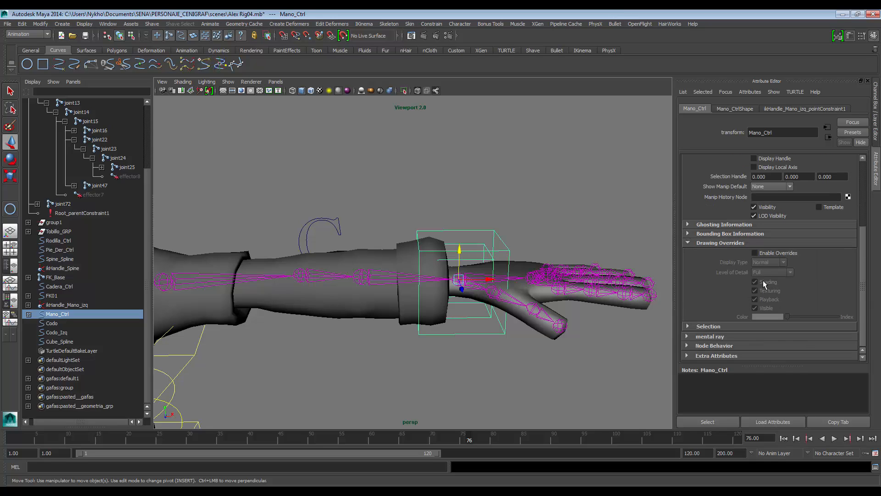
pyautogui.click(756, 254)
pyautogui.moveTo(786, 317); pyautogui.dragTo(808, 318)
pyautogui.scroll(-6, 505, 267)
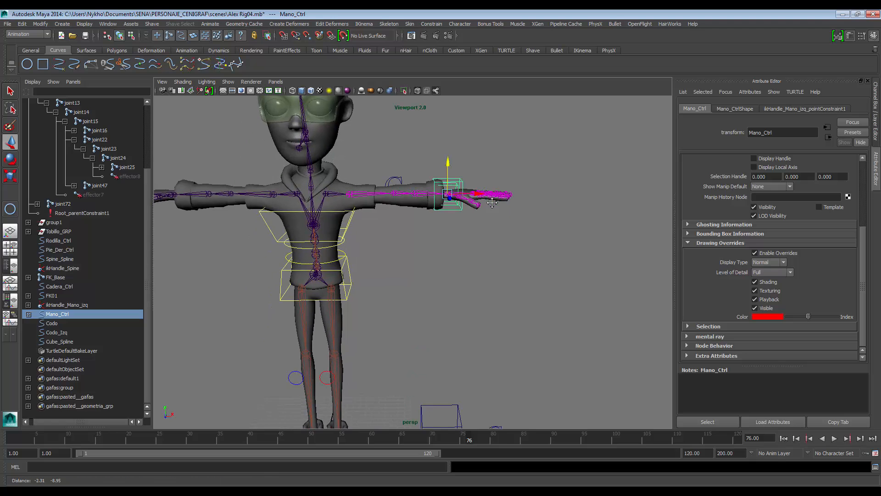
pyautogui.click(506, 136)
# Step: Enable the drawing overrides on Codo_Izq and set its override color to red
pyautogui.scroll(5, 404, 207)
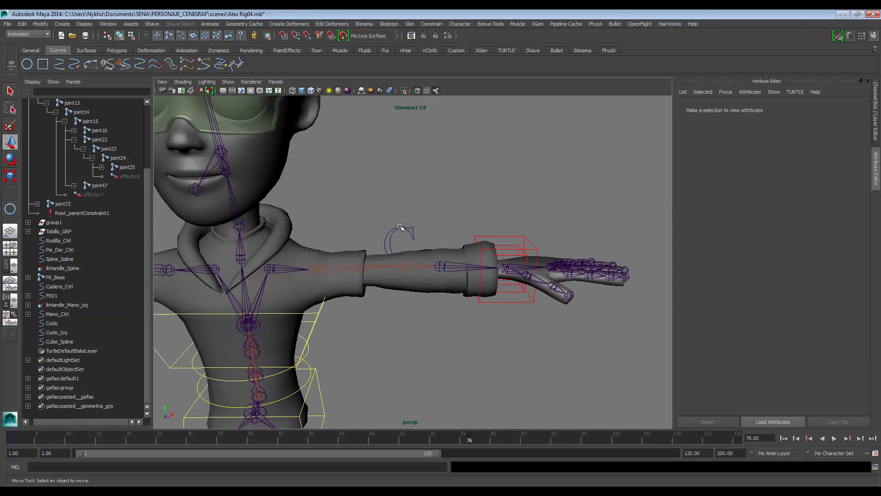
pyautogui.click(402, 229)
pyautogui.moveTo(786, 326); pyautogui.dragTo(807, 326)
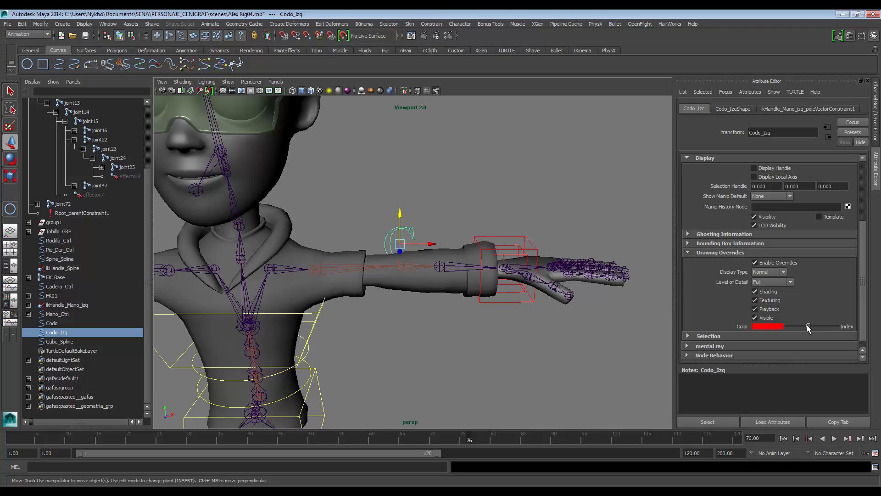
pyautogui.click(465, 175)
# Step: Add a keyable Boolean attribute named IK FK to Mano_Ctrl and select the new attribute among its channels
pyautogui.keyDown('alt'); pyautogui.moveTo(497, 212); pyautogui.dragTo(426, 211, button='middle'); pyautogui.keyUp('alt')
pyautogui.scroll(2, 434, 226)
pyautogui.click(448, 223)
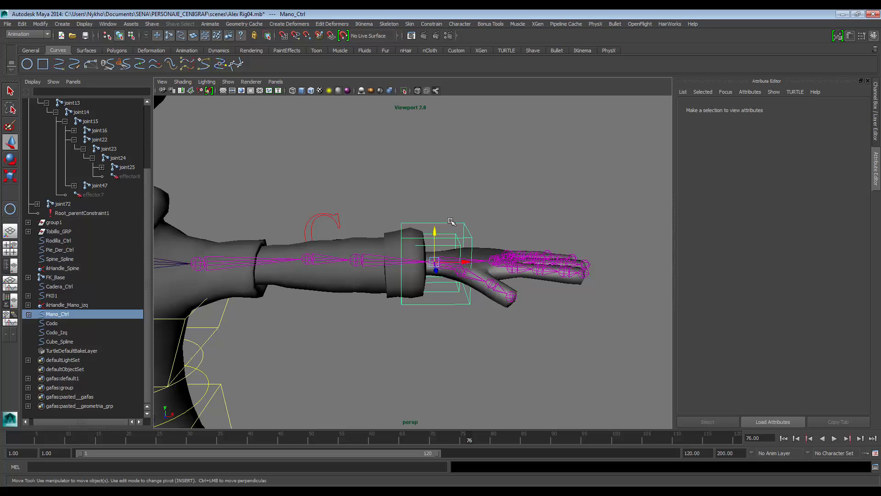
pyautogui.click(759, 91)
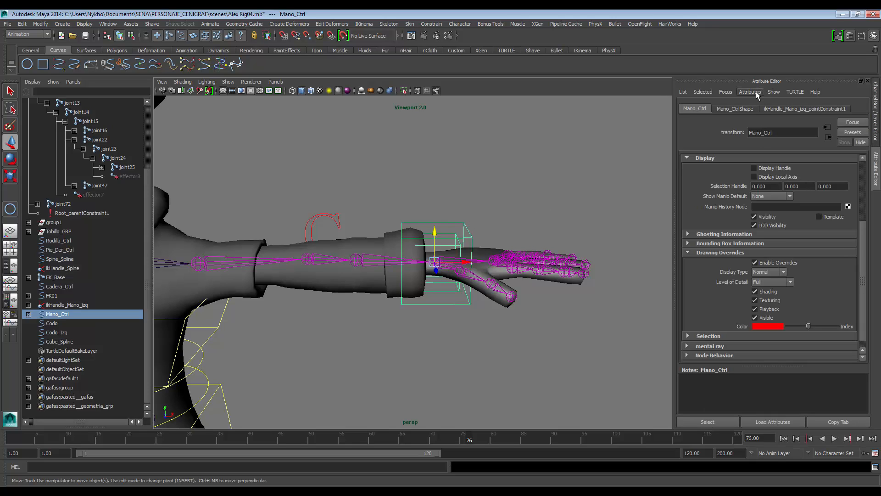
pyautogui.click(762, 102)
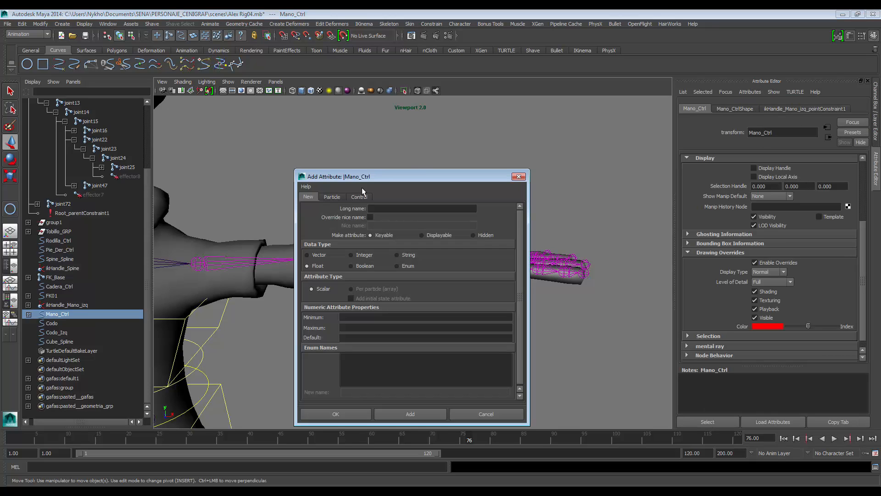
pyautogui.moveTo(424, 177); pyautogui.dragTo(617, 67)
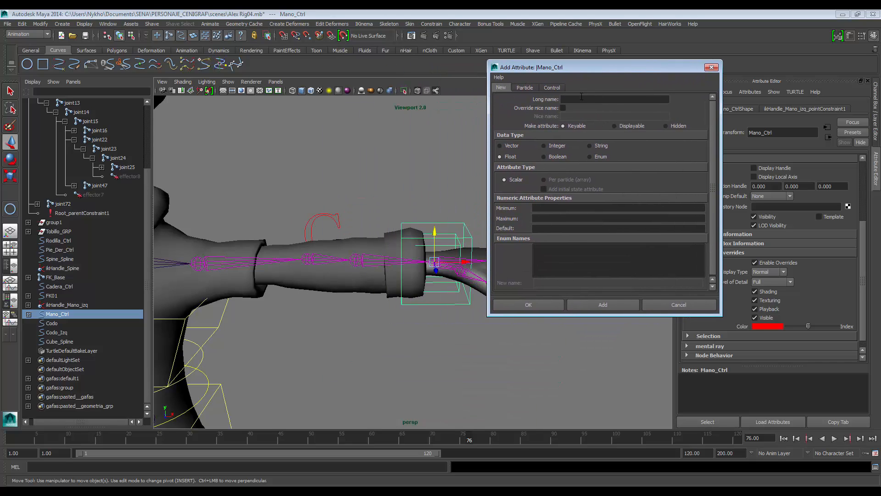
pyautogui.click(582, 100)
pyautogui.click(546, 155)
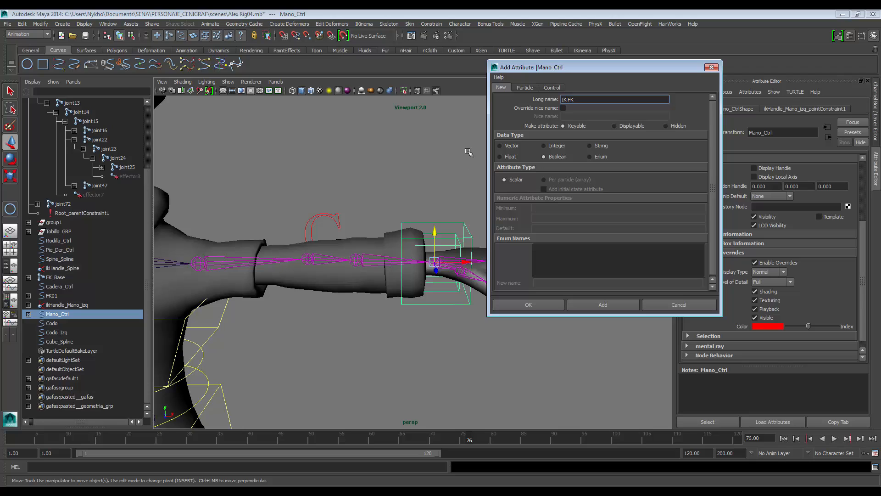
pyautogui.click(591, 304)
pyautogui.click(698, 304)
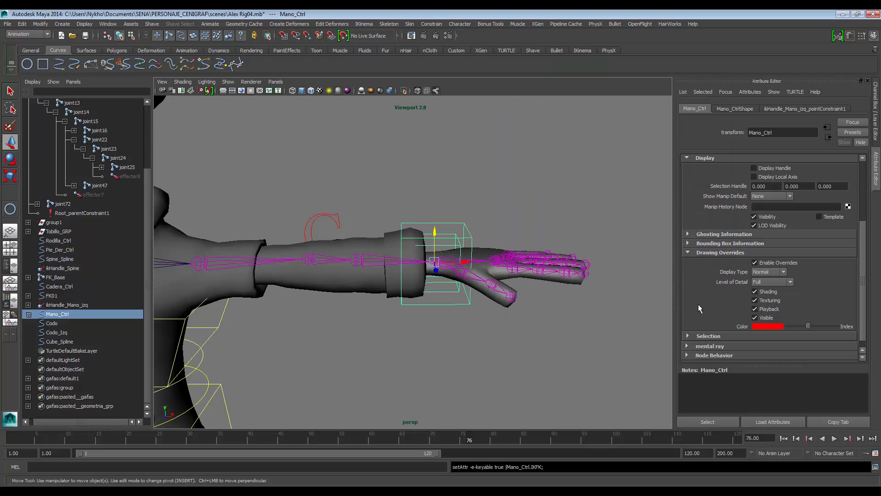
pyautogui.hotkey('ctrl', 'a')
pyautogui.click(835, 193)
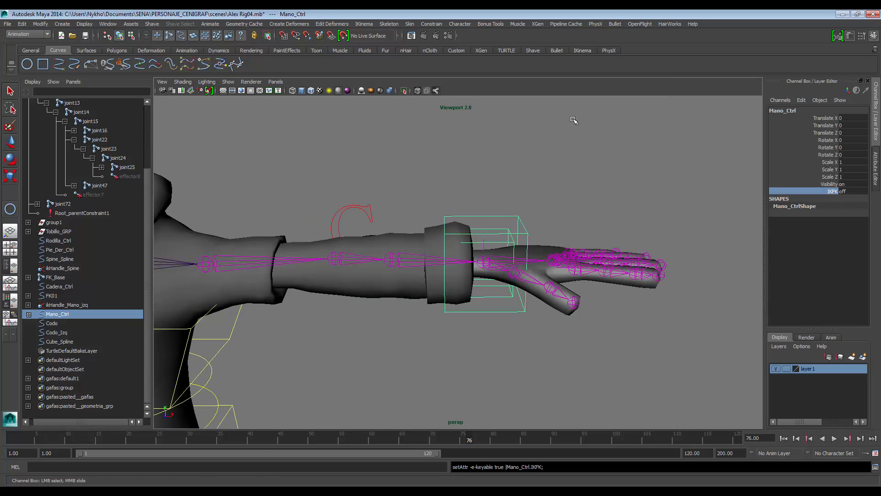
# Step: Set the Ik Blend of ikHandle_Mano_izq to 0
pyautogui.scroll(3, 562, 207)
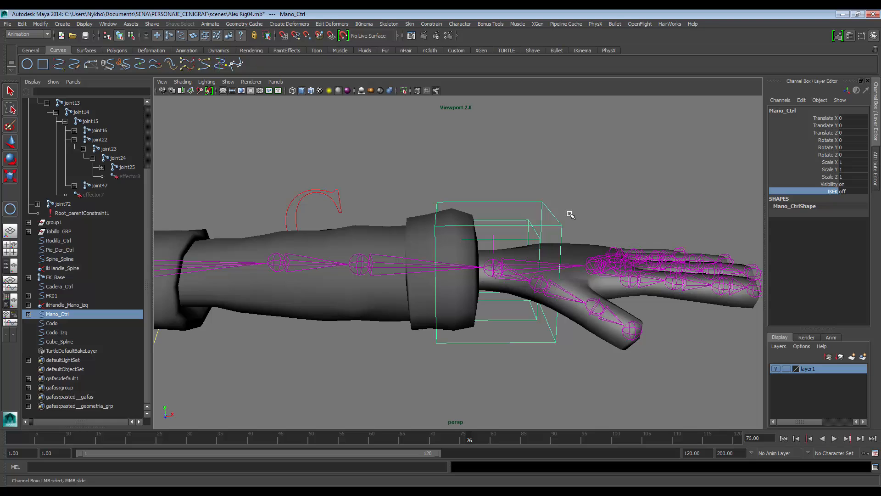
pyautogui.keyDown('alt'); pyautogui.moveTo(573, 206); pyautogui.dragTo(484, 236, button='middle'); pyautogui.keyUp('alt')
pyautogui.keyDown('alt'); pyautogui.moveTo(413, 245); pyautogui.dragTo(452, 234, button='middle'); pyautogui.keyUp('alt')
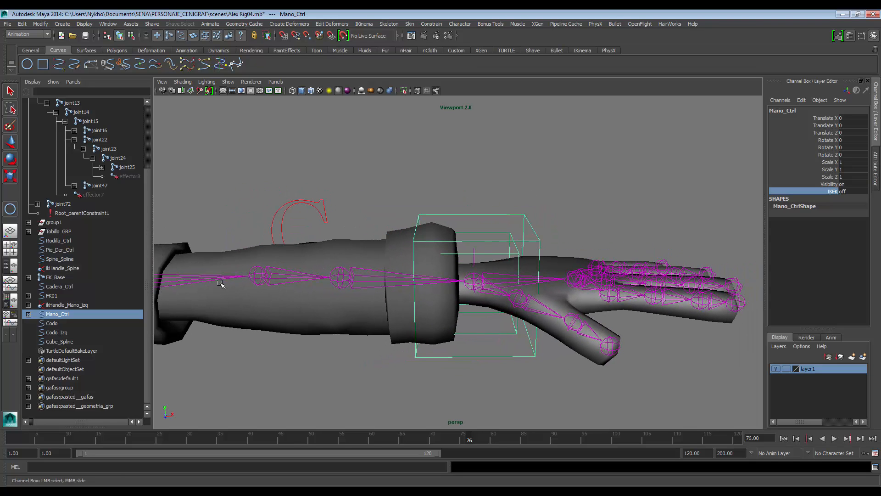
pyautogui.keyDown('alt'); pyautogui.moveTo(221, 284); pyautogui.dragTo(334, 248, button='middle'); pyautogui.keyUp('alt')
pyautogui.keyDown('alt'); pyautogui.moveTo(373, 275); pyautogui.dragTo(275, 273, button='middle'); pyautogui.keyUp('alt')
pyautogui.keyDown('alt'); pyautogui.moveTo(600, 242); pyautogui.dragTo(591, 234); pyautogui.keyUp('alt')
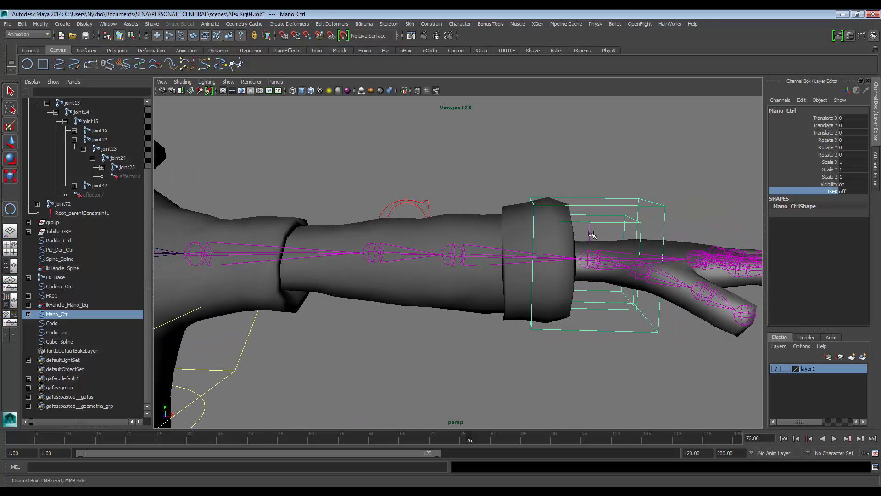
pyautogui.click(588, 230)
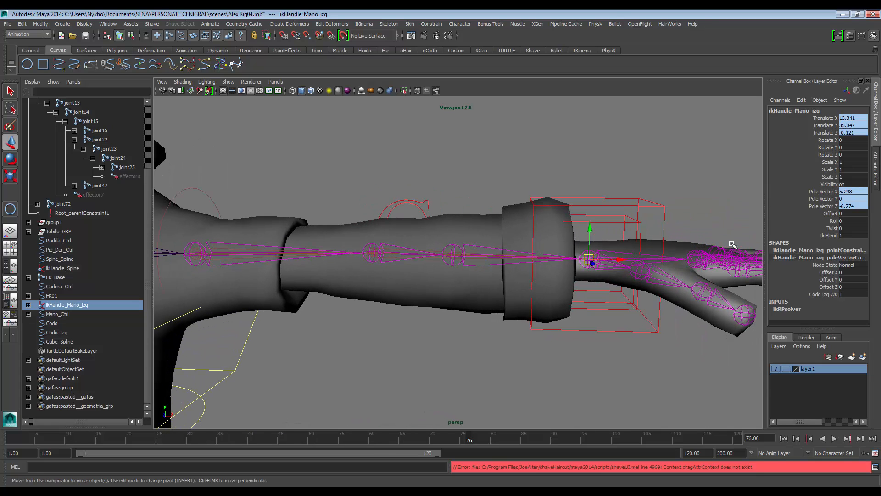
pyautogui.click(828, 234)
pyautogui.moveTo(478, 184); pyautogui.dragTo(1, 240, button='middle')
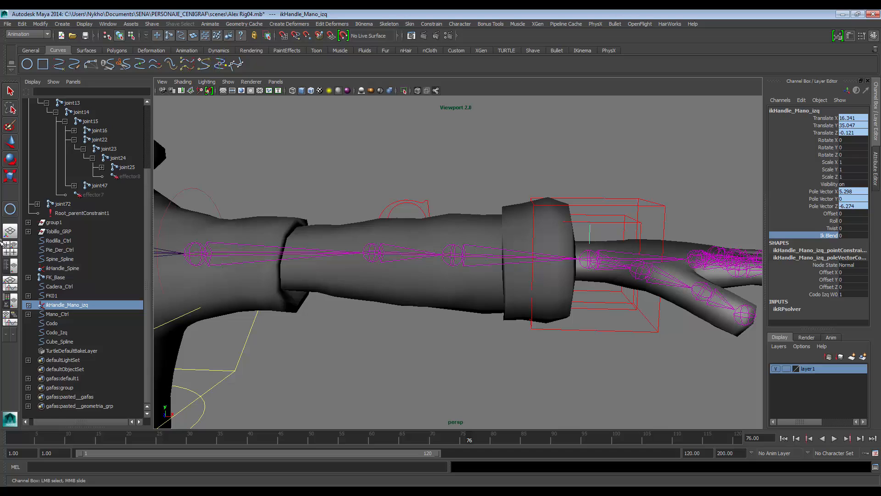
# Step: Try moving Mano_Ctrl and rotating the elbow joint with the IK blend off, and undo these test changes
pyautogui.click(612, 202)
pyautogui.press('w')
pyautogui.moveTo(618, 254); pyautogui.dragTo(425, 301)
pyautogui.hotkey('ctrl', 'z')
pyautogui.click(379, 233)
pyautogui.press('e')
pyautogui.hotkey('ctrl', 'z')
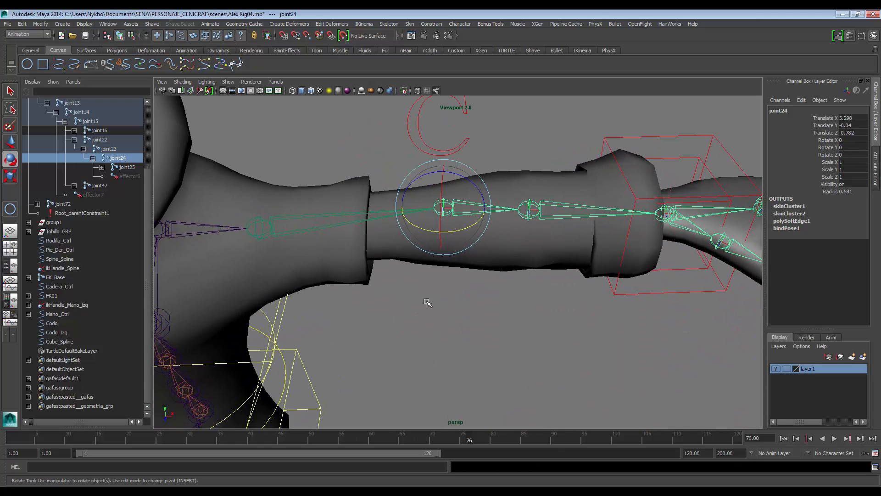
# Step: Set the Ik Blend of ikHandle_Mano_izq back to 1
pyautogui.keyDown('alt'); pyautogui.moveTo(429, 317); pyautogui.dragTo(465, 362, button='middle'); pyautogui.keyUp('alt')
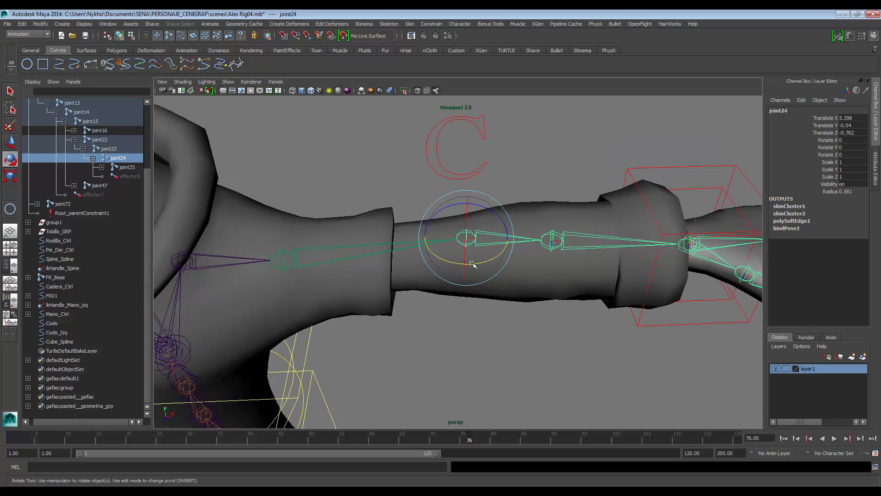
pyautogui.click(465, 365)
pyautogui.keyDown('alt'); pyautogui.moveTo(465, 365); pyautogui.dragTo(460, 318); pyautogui.keyUp('alt')
pyautogui.keyDown('alt'); pyautogui.moveTo(573, 240); pyautogui.dragTo(492, 286, button='middle'); pyautogui.keyUp('alt')
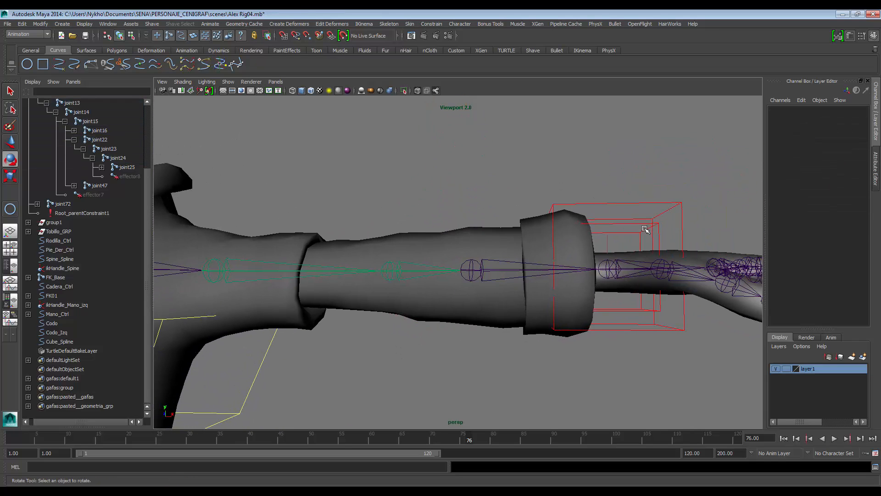
pyautogui.click(608, 239)
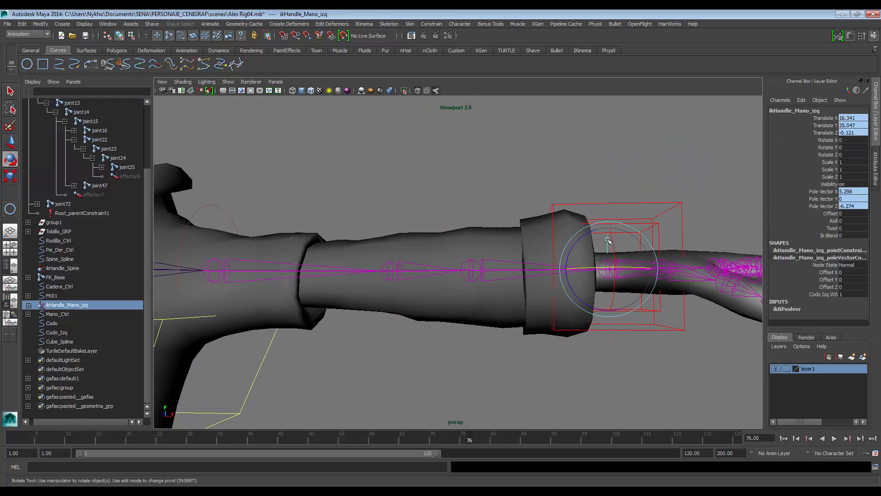
pyautogui.click(830, 235)
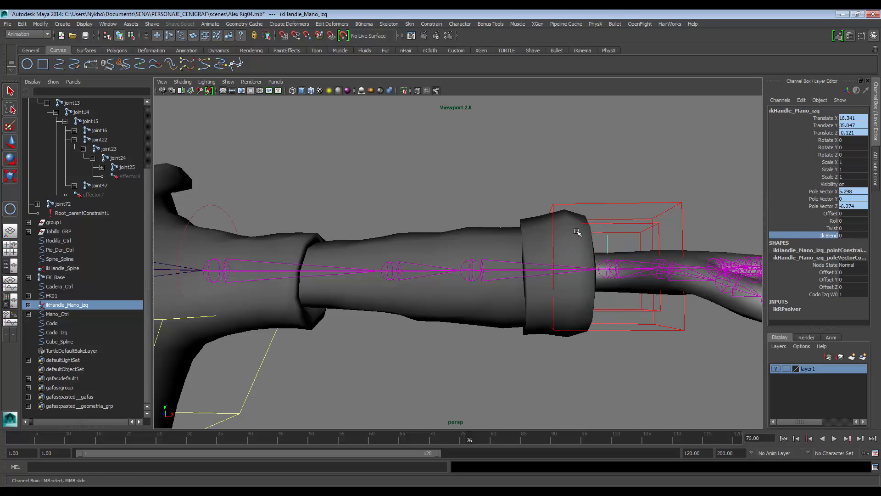
pyautogui.moveTo(577, 231); pyautogui.dragTo(687, 237, button='middle')
# Step: Test the arm's IK by moving Mano_Ctrl toward the body, and undo the test move
pyautogui.keyDown('alt'); pyautogui.moveTo(652, 236); pyautogui.dragTo(652, 237); pyautogui.keyUp('alt')
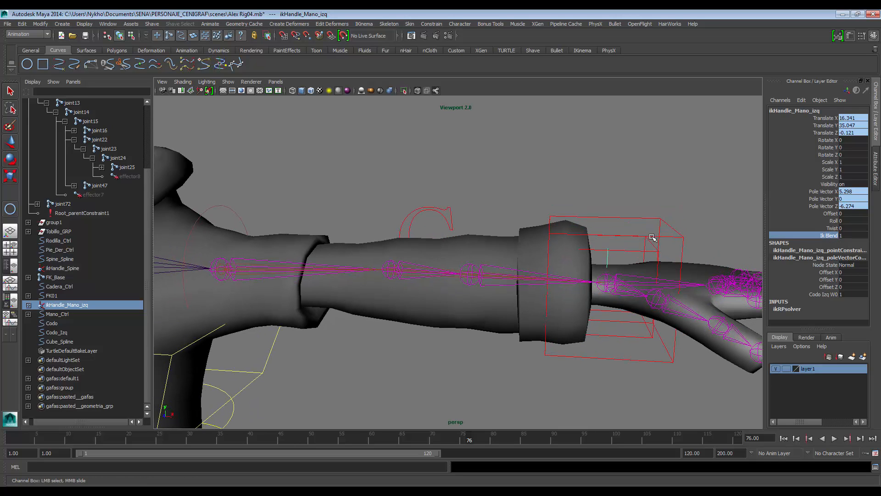
pyautogui.click(683, 244)
pyautogui.press('w')
pyautogui.moveTo(629, 283); pyautogui.dragTo(449, 286)
pyautogui.press('e')
pyautogui.hotkey('ctrl', 'z')
pyautogui.hotkey('ctrl', 'z')
pyautogui.keyDown('alt'); pyautogui.moveTo(547, 226); pyautogui.dragTo(558, 244, button='middle'); pyautogui.keyUp('alt')
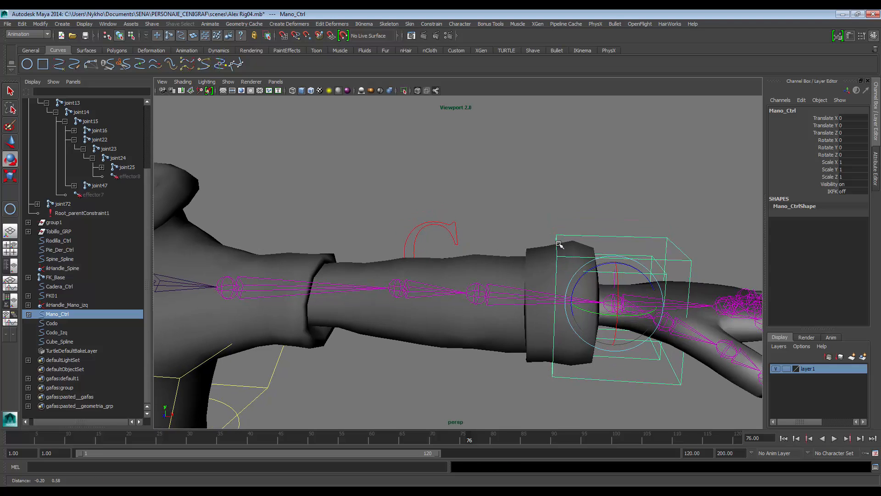
# Step: Examine the channels of ikHandle_Mano_izq and Mano_Ctrl, comparing Ik Blend with the IKFK attribute
pyautogui.click(597, 187)
pyautogui.keyDown('alt'); pyautogui.moveTo(585, 191); pyautogui.dragTo(515, 168, button='middle'); pyautogui.keyUp('alt')
pyautogui.scroll(2, 563, 275)
pyautogui.keyDown('alt'); pyautogui.moveTo(567, 257); pyautogui.dragTo(583, 236); pyautogui.keyUp('alt')
pyautogui.keyDown('alt'); pyautogui.moveTo(582, 246); pyautogui.dragTo(589, 269, button='middle'); pyautogui.keyUp('alt')
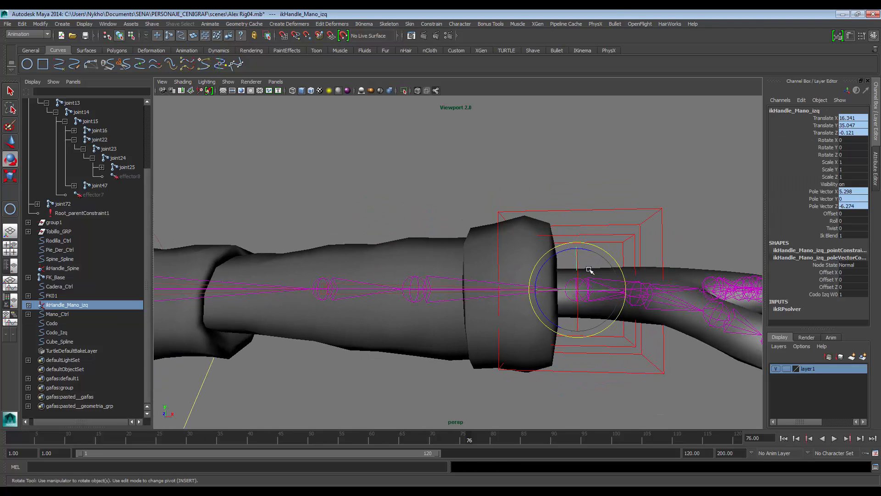
pyautogui.keyDown('alt'); pyautogui.moveTo(487, 231); pyautogui.dragTo(491, 256, button='middle'); pyautogui.keyUp('alt')
pyautogui.moveTo(645, 237); pyautogui.dragTo(659, 251)
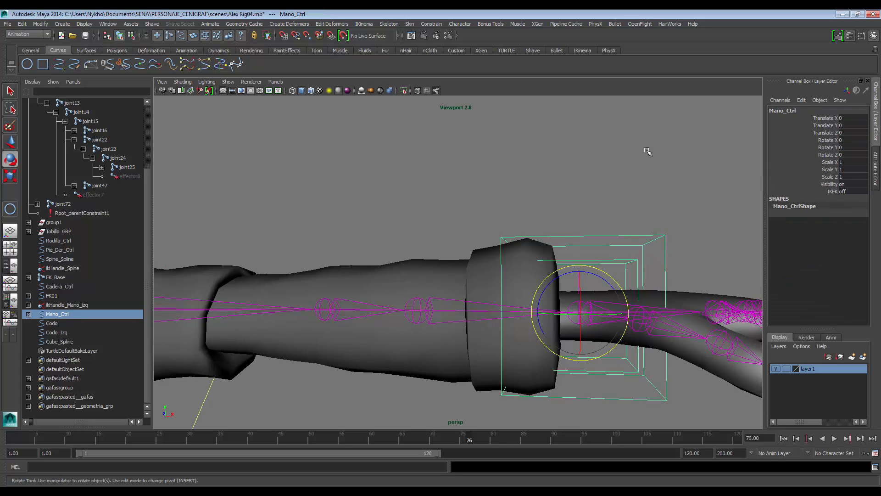
pyautogui.keyDown('alt'); pyautogui.moveTo(647, 151); pyautogui.dragTo(587, 184, button='middle'); pyautogui.keyUp('alt')
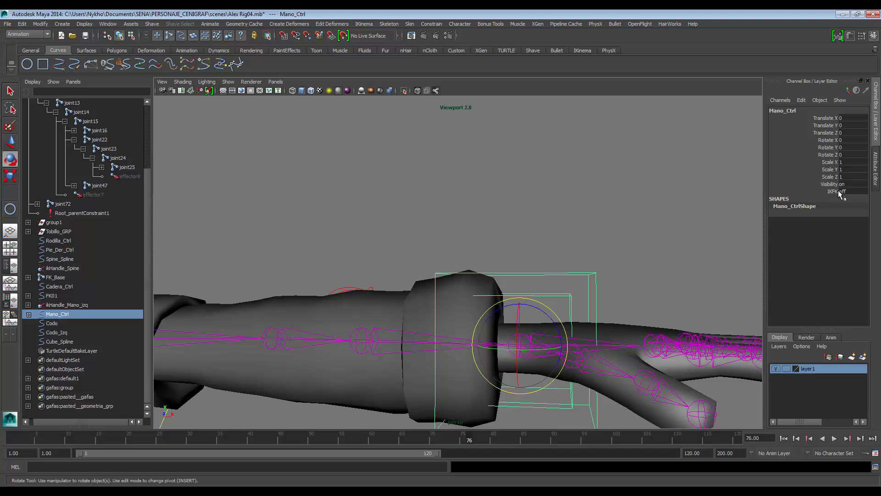
pyautogui.keyDown('alt'); pyautogui.moveTo(656, 201); pyautogui.dragTo(555, 240); pyautogui.keyUp('alt')
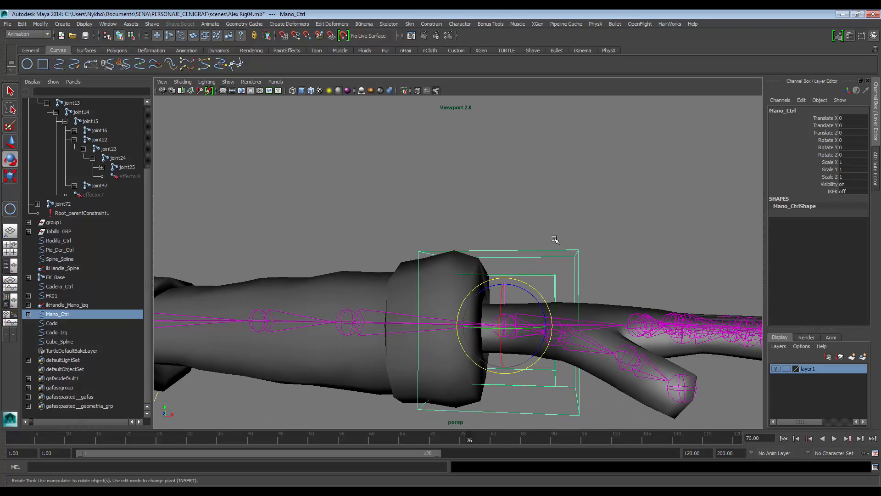
pyautogui.keyDown('alt'); pyautogui.moveTo(472, 260); pyautogui.dragTo(521, 259); pyautogui.keyUp('alt')
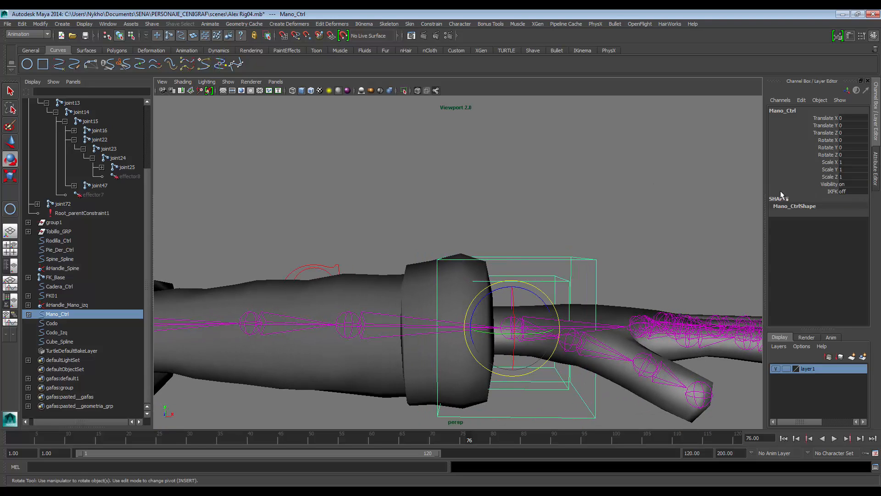
# Step: Create a NURBS circle on the ground between the character's left foot and the cube-shaped control
pyautogui.keyDown('alt'); pyautogui.moveTo(447, 292); pyautogui.dragTo(597, 280, button='middle'); pyautogui.keyUp('alt')
pyautogui.scroll(-5, 360, 290)
pyautogui.keyDown('alt'); pyautogui.moveTo(361, 290); pyautogui.dragTo(390, 207, button='middle'); pyautogui.keyUp('alt')
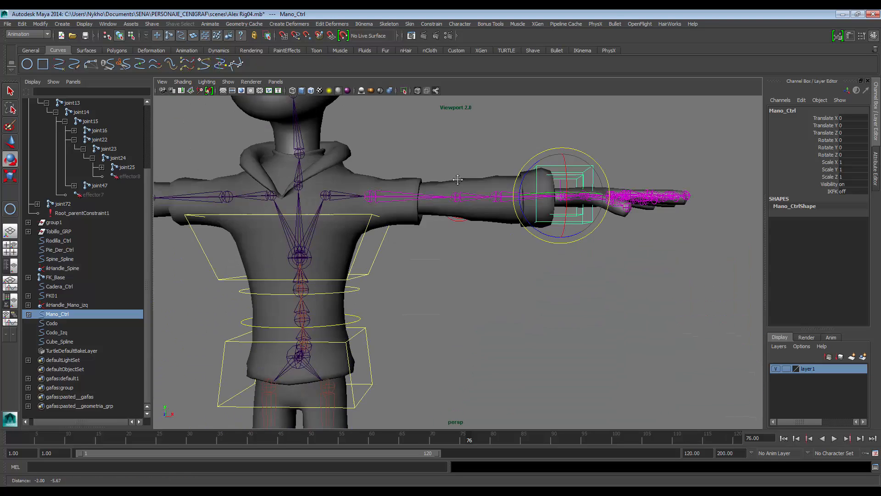
pyautogui.scroll(-5, 482, 306)
pyautogui.scroll(2, 483, 306)
pyautogui.scroll(3, 465, 324)
pyautogui.click(464, 323)
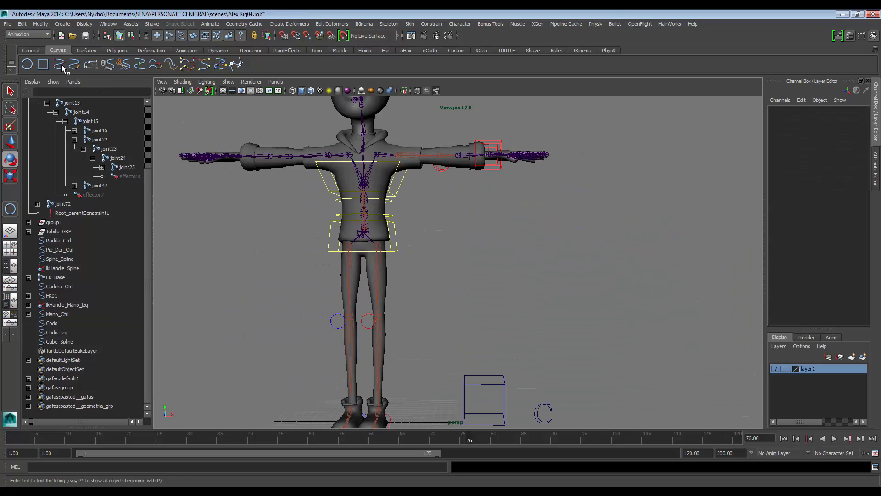
pyautogui.click(25, 68)
pyautogui.keyDown('alt'); pyautogui.moveTo(436, 392); pyautogui.dragTo(424, 318, button='middle'); pyautogui.keyUp('alt')
pyautogui.moveTo(424, 318)
pyautogui.keyDown('alt'); pyautogui.mouseDown()
pyautogui.moveTo(413, 336)
pyautogui.moveTo(434, 325)
pyautogui.mouseUp(); pyautogui.keyUp('alt')
pyautogui.keyDown('alt'); pyautogui.moveTo(442, 267); pyautogui.dragTo(447, 292, button='middle'); pyautogui.keyUp('alt')
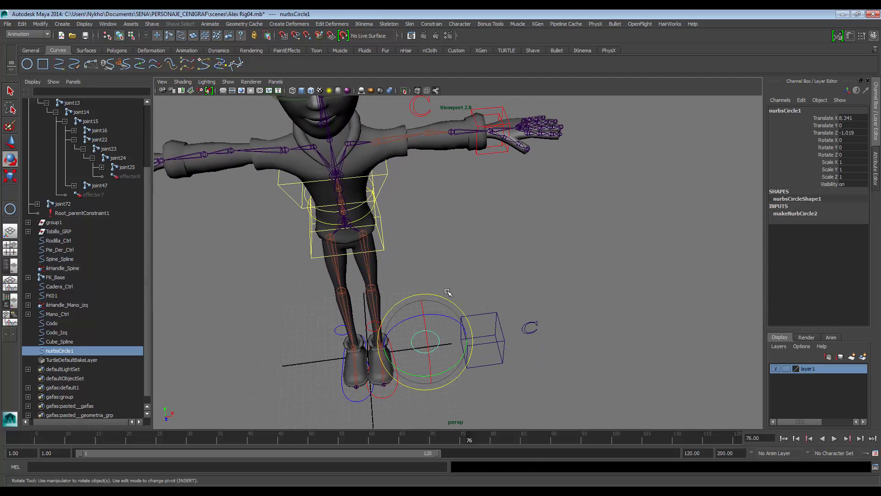
# Step: Move the new circle up onto the left shoulder joint, at about 4.51 in X and 35.047 in Y
pyautogui.press('w')
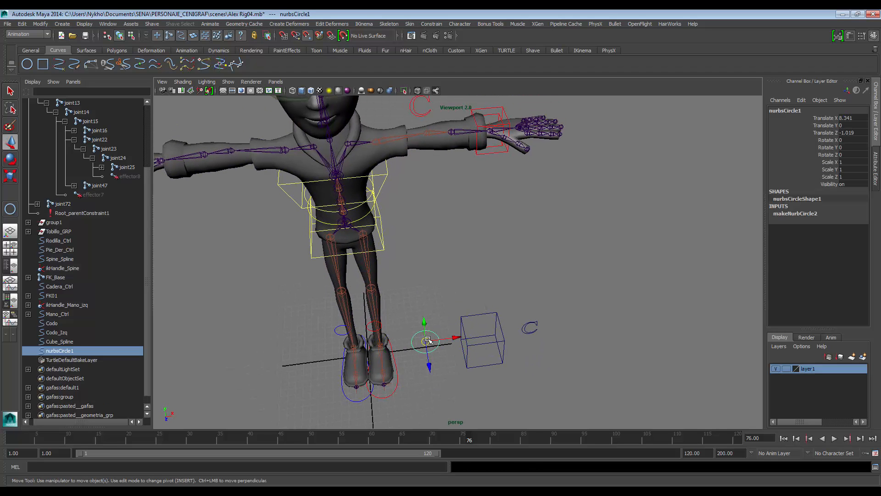
pyautogui.moveTo(425, 341); pyautogui.dragTo(376, 141)
pyautogui.press('f')
pyautogui.scroll(-5, 465, 206)
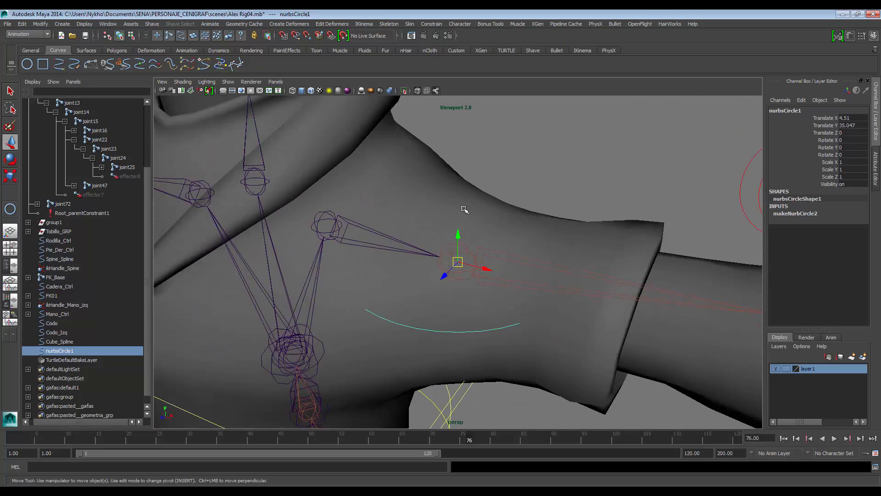
# Step: Rotate the circle upright around the upper arm and scale it uniformly to about 1.37
pyautogui.press('e')
pyautogui.moveTo(468, 230); pyautogui.dragTo(495, 281)
pyautogui.keyDown('alt'); pyautogui.moveTo(495, 280); pyautogui.dragTo(587, 200); pyautogui.keyUp('alt')
pyautogui.press('r')
pyautogui.press('e')
# Step: Set the shoulder circle's Rotate X and Rotate Y to 0 and its Rotate Z to -90
pyautogui.moveTo(859, 156); pyautogui.dragTo(859, 140)
pyautogui.write('0')
pyautogui.press('Return')
pyautogui.click(859, 154)
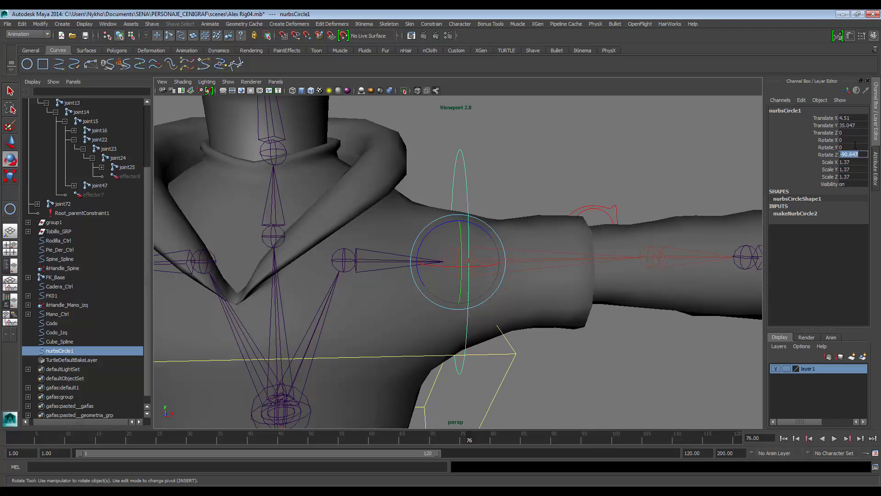
pyautogui.write('-90')
pyautogui.press('Return')
# Step: Freeze the shoulder circle's transformations and delete its construction history
pyautogui.keyDown('alt'); pyautogui.moveTo(609, 167); pyautogui.dragTo(590, 171); pyautogui.keyUp('alt')
pyautogui.click(476, 183)
pyautogui.click(467, 182)
pyautogui.click(40, 24)
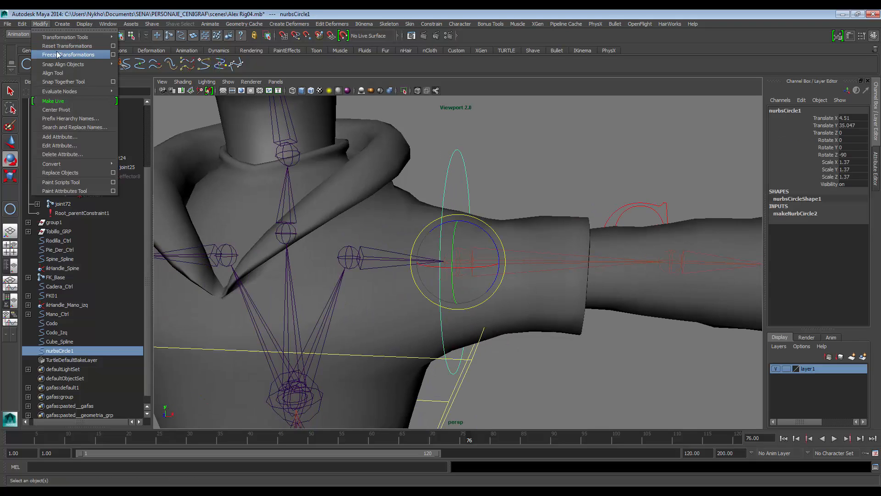
pyautogui.click(57, 53)
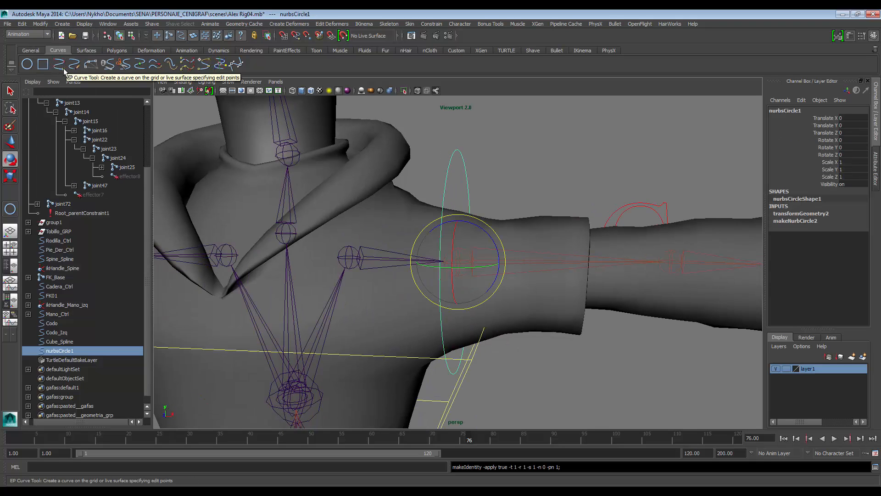
pyautogui.keyDown('alt'); pyautogui.moveTo(436, 202); pyautogui.dragTo(374, 179); pyautogui.keyUp('alt')
pyautogui.click(40, 24)
pyautogui.moveTo(22, 23)
pyautogui.moveTo(47, 119)
pyautogui.click(138, 122)
# Step: Place a duplicate of the shoulder circle on the elbow joint, scaled uniformly to about 0.759
pyautogui.hotkey('ctrl', 'd')
pyautogui.press('w')
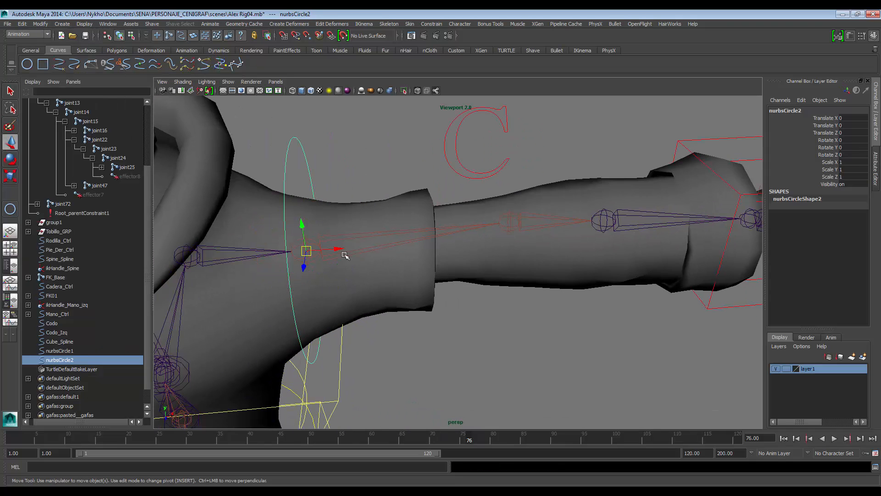
pyautogui.moveTo(305, 251); pyautogui.dragTo(424, 223)
pyautogui.press('r')
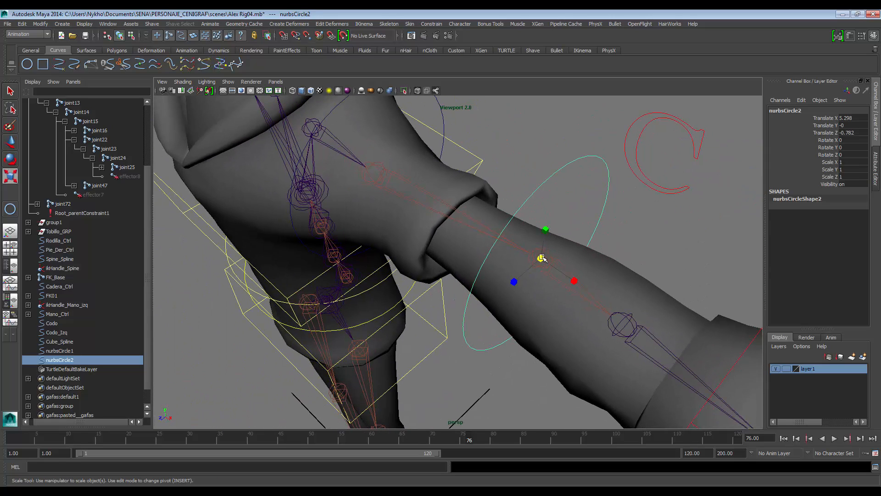
pyautogui.moveTo(542, 258); pyautogui.dragTo(662, 142)
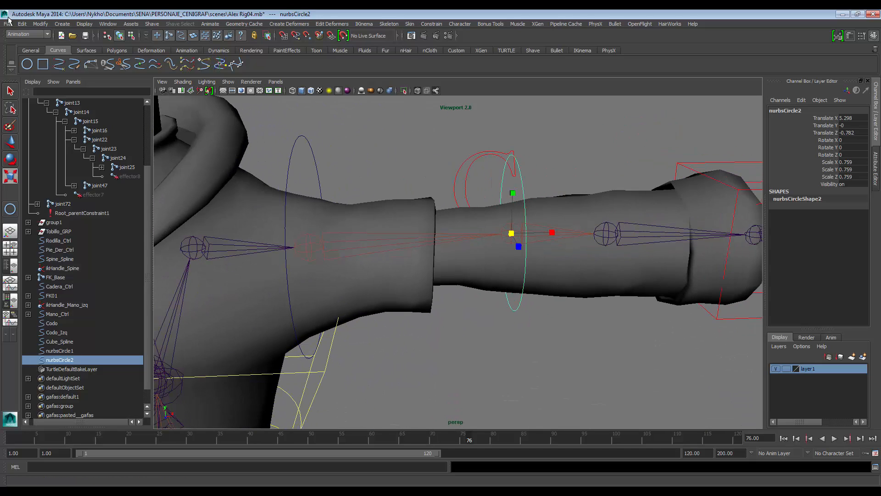
# Step: Freeze the transformations of the elbow circle
pyautogui.click(40, 24)
pyautogui.click(54, 55)
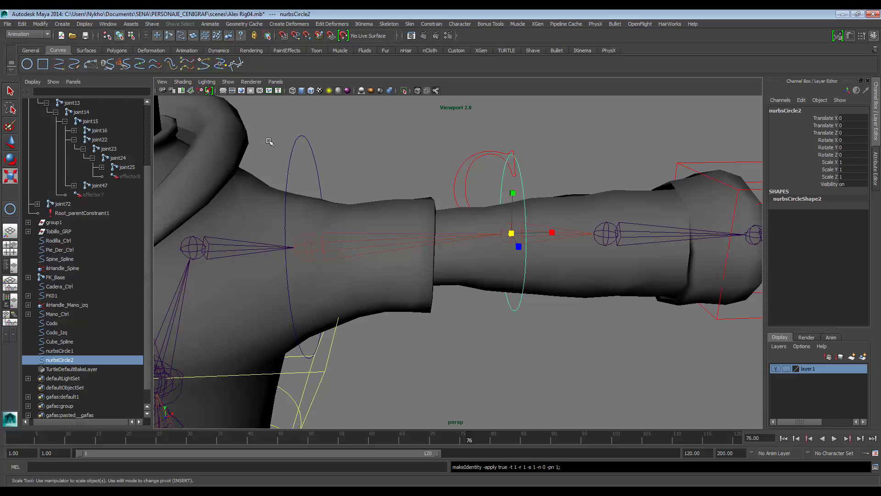
pyautogui.keyDown('alt'); pyautogui.moveTo(355, 212); pyautogui.dragTo(325, 203, button='middle'); pyautogui.keyUp('alt')
pyautogui.press('w')
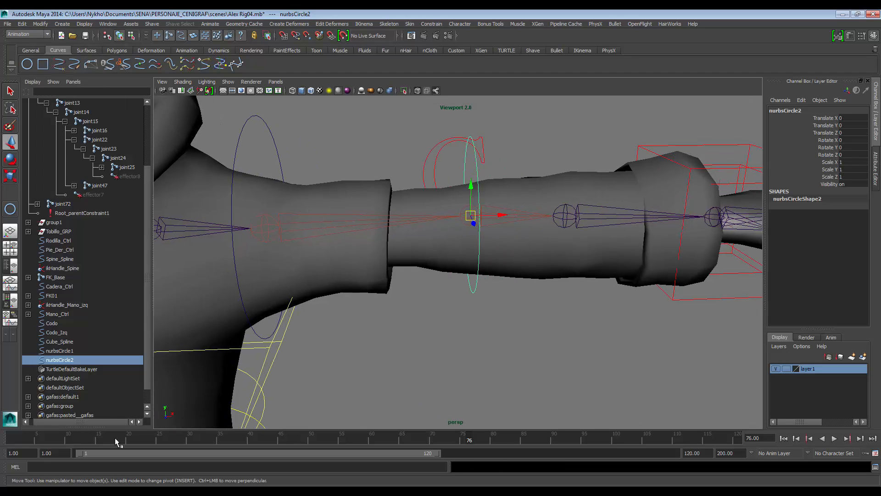
# Step: Rename the shoulder circle Hombro_Ctrl and the elbow circle Codo_ctrl
pyautogui.doubleClick(60, 351)
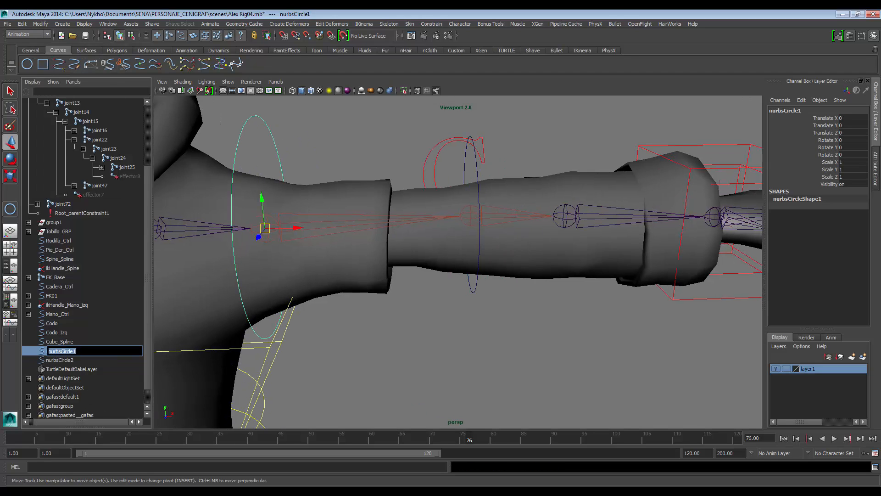
pyautogui.write('Hombro_Ctrl')
pyautogui.press('Return')
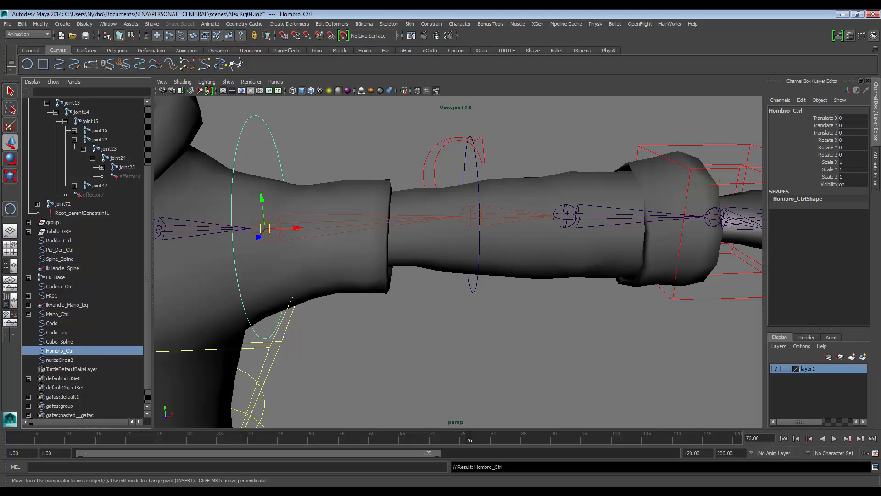
pyautogui.doubleClick(59, 361)
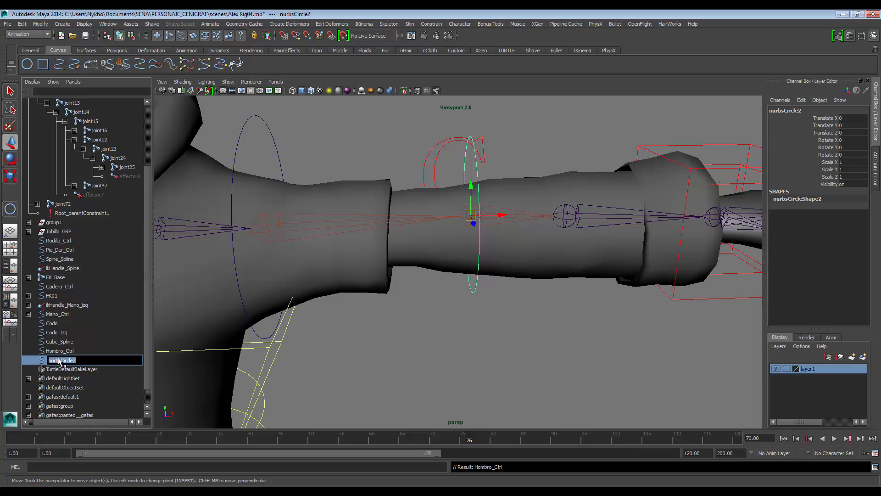
pyautogui.write('Co')
pyautogui.press('Return')
pyautogui.scroll(-3, 321, 235)
pyautogui.keyDown('alt'); pyautogui.moveTo(375, 221); pyautogui.dragTo(357, 204, button='middle'); pyautogui.keyUp('alt')
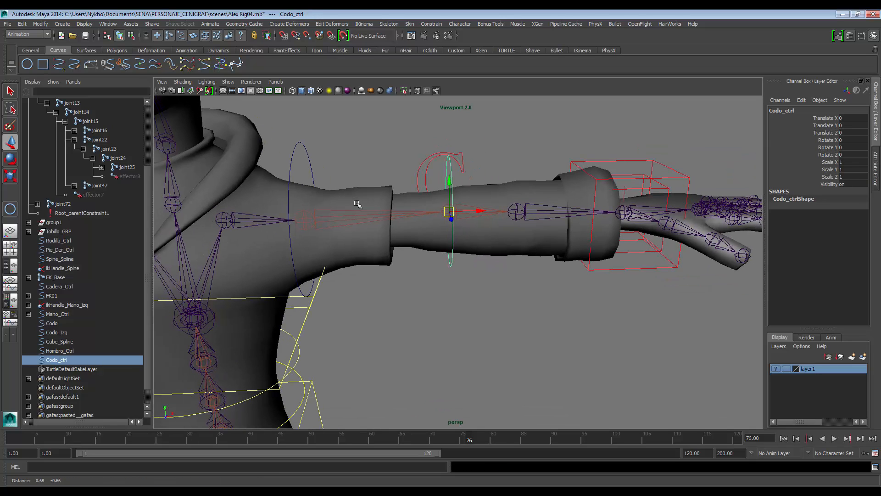
pyautogui.keyDown('alt'); pyautogui.moveTo(354, 260); pyautogui.dragTo(335, 236, button='middle'); pyautogui.keyUp('alt')
pyautogui.scroll(2, 331, 232)
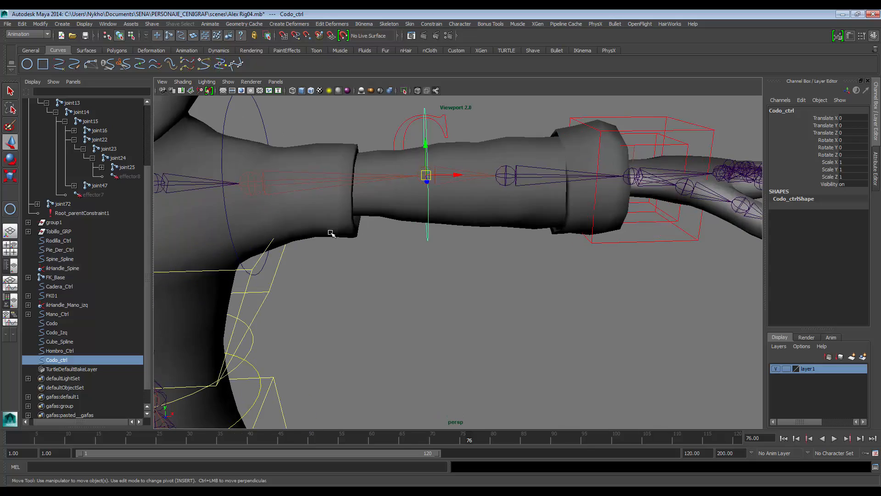
pyautogui.keyDown('alt'); pyautogui.moveTo(330, 232); pyautogui.dragTo(341, 261); pyautogui.keyUp('alt')
pyautogui.keyDown('alt'); pyautogui.moveTo(342, 261); pyautogui.dragTo(360, 290, button='middle'); pyautogui.keyUp('alt')
pyautogui.keyDown('alt'); pyautogui.moveTo(359, 290); pyautogui.dragTo(387, 190); pyautogui.keyUp('alt')
pyautogui.scroll(-2, 399, 217)
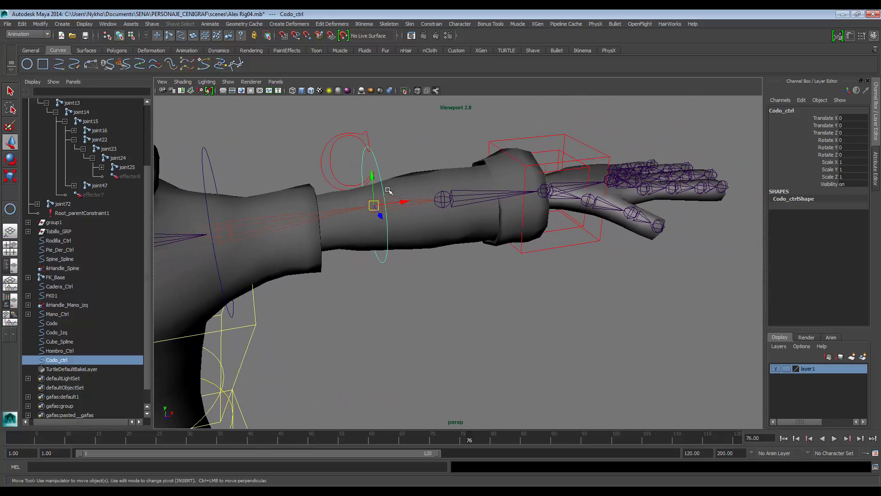
pyautogui.keyDown('alt'); pyautogui.moveTo(441, 183); pyautogui.dragTo(449, 238); pyautogui.keyUp('alt')
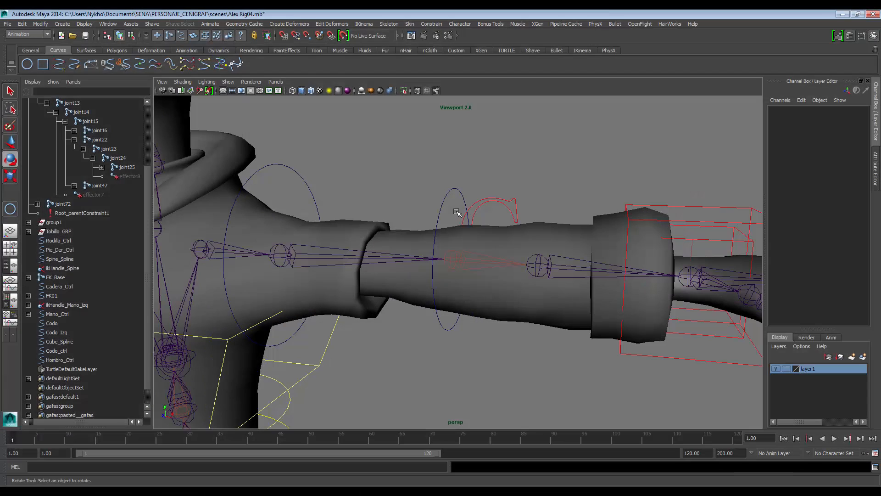
# Step: Examine the IK blend attribute of the left hand's IK handle, ikHandle_Mano_izq
pyautogui.click(443, 205)
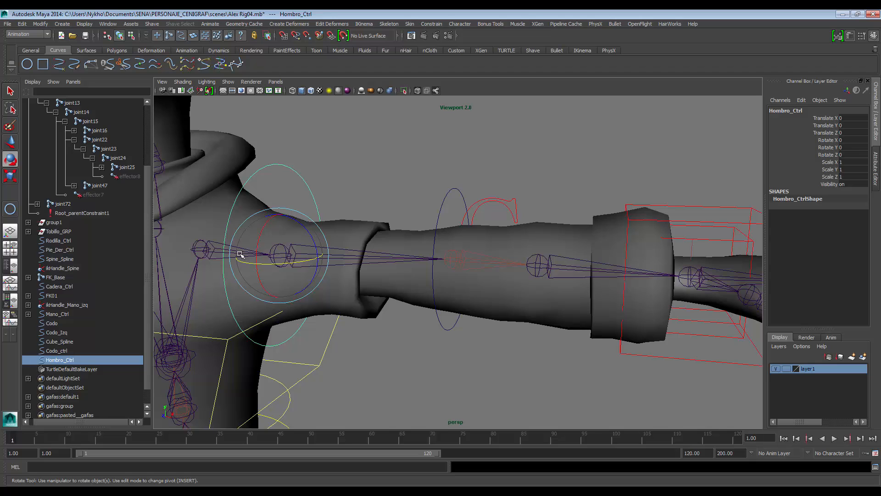
pyautogui.keyDown('alt'); pyautogui.moveTo(332, 191); pyautogui.dragTo(343, 207, button='middle'); pyautogui.keyUp('alt')
pyautogui.press('q')
pyautogui.keyDown('alt'); pyautogui.moveTo(298, 264); pyautogui.dragTo(337, 262, button='middle'); pyautogui.keyUp('alt')
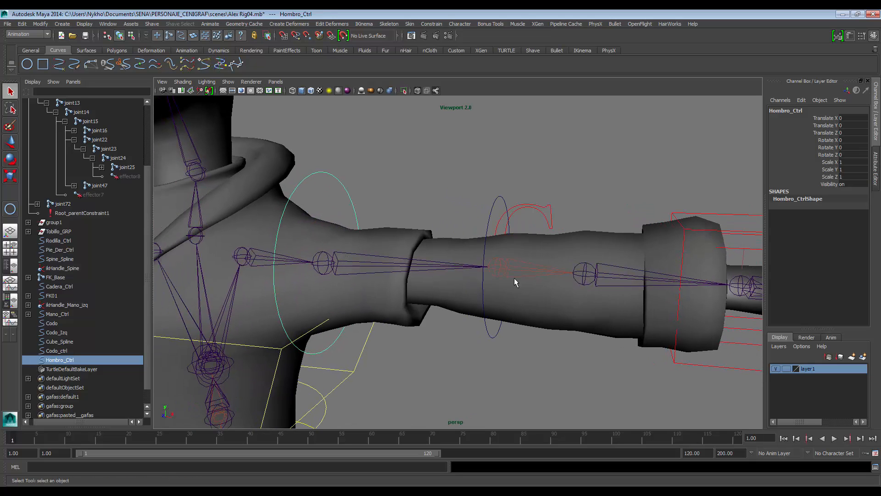
pyautogui.keyDown('alt'); pyautogui.moveTo(514, 277); pyautogui.dragTo(439, 142, button='middle'); pyautogui.keyUp('alt')
pyautogui.click(440, 142)
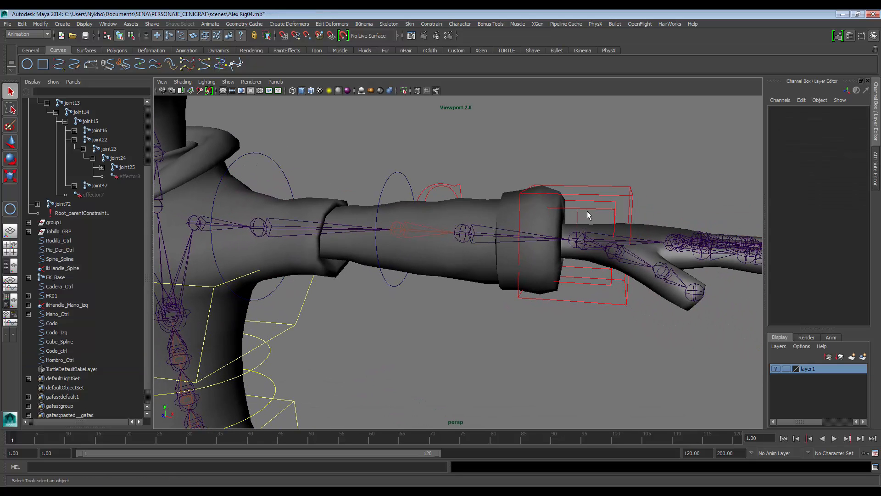
pyautogui.click(576, 217)
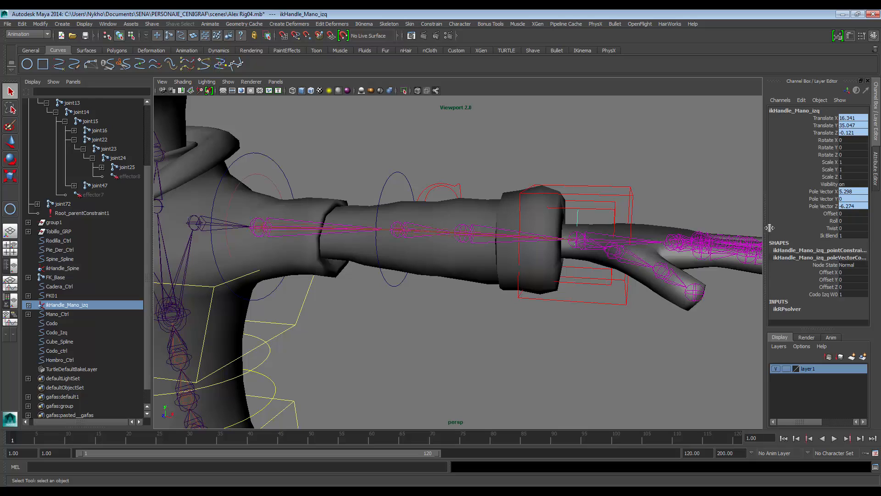
pyautogui.click(826, 236)
# Step: Orient-constrain the shoulder joint (joint23) to the Hombro_Ctrl circle
pyautogui.click(277, 219)
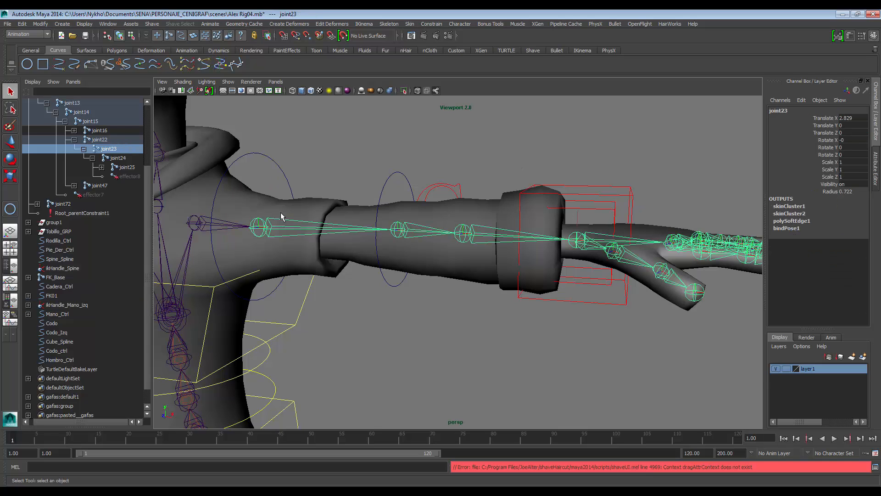
pyautogui.press('e')
pyautogui.moveTo(276, 204); pyautogui.dragTo(314, 184)
pyautogui.scroll(5, 310, 202)
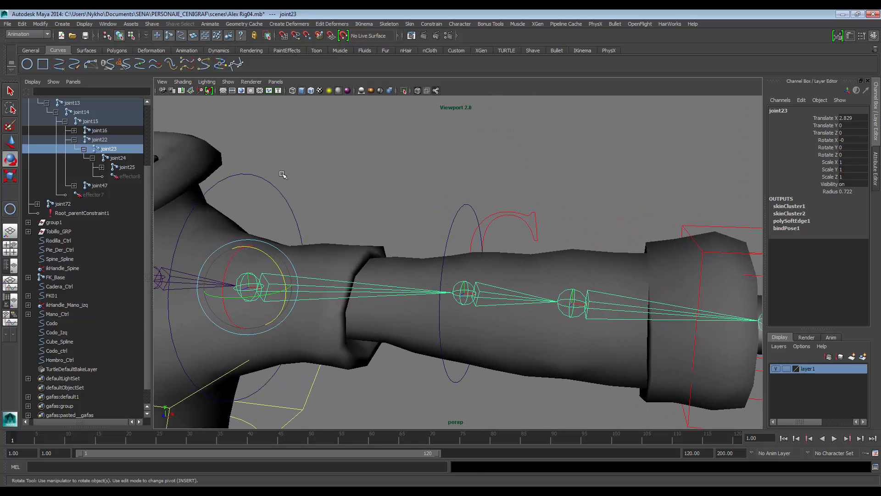
pyautogui.moveTo(266, 164); pyautogui.dragTo(284, 201)
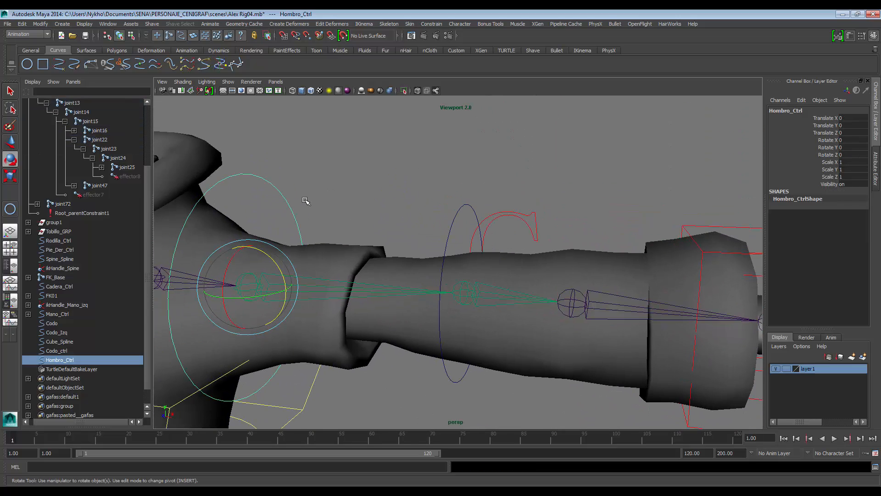
pyautogui.press('q')
pyautogui.click(271, 285)
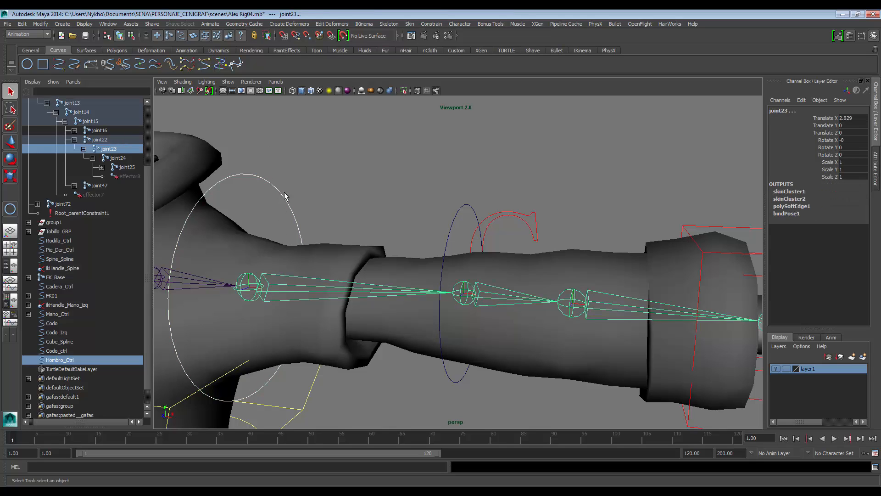
pyautogui.click(431, 24)
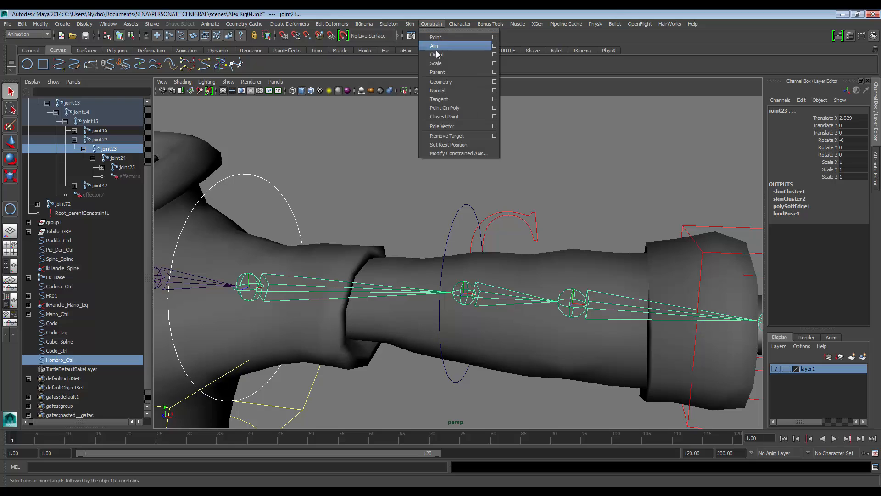
pyautogui.click(437, 54)
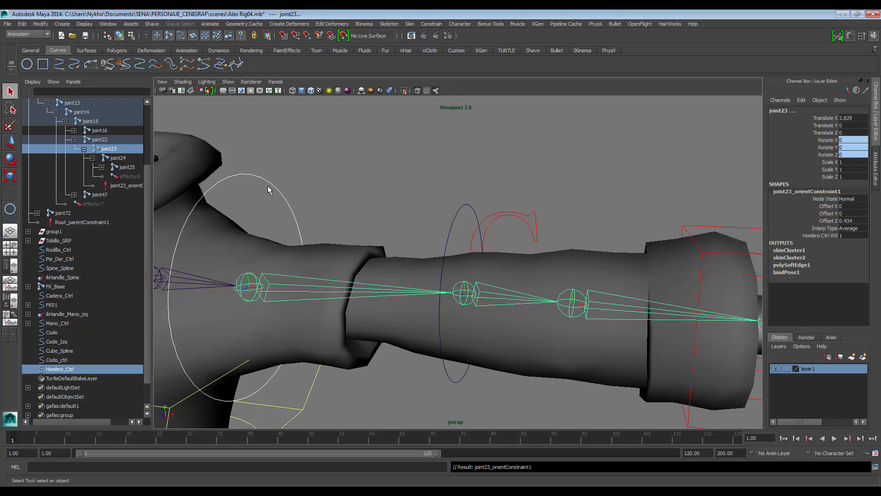
# Step: Point-constrain the Hombro_Ctrl circle to the shoulder joint (joint23)
pyautogui.click(281, 212)
pyautogui.click(281, 293)
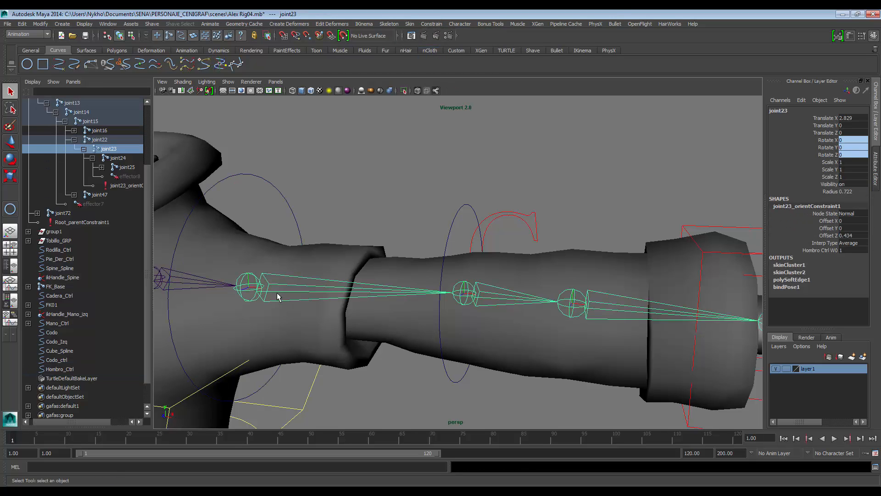
pyautogui.moveTo(256, 205); pyautogui.dragTo(310, 183)
pyautogui.click(431, 24)
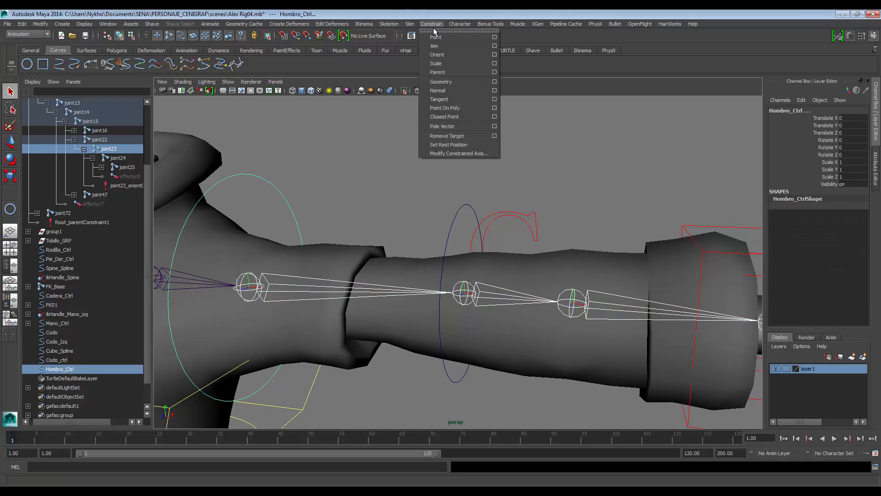
pyautogui.click(441, 33)
# Step: Orient-constrain the elbow joint (joint24) to the Codo_ctrl circle
pyautogui.keyDown('alt'); pyautogui.moveTo(427, 181); pyautogui.dragTo(376, 184); pyautogui.keyUp('alt')
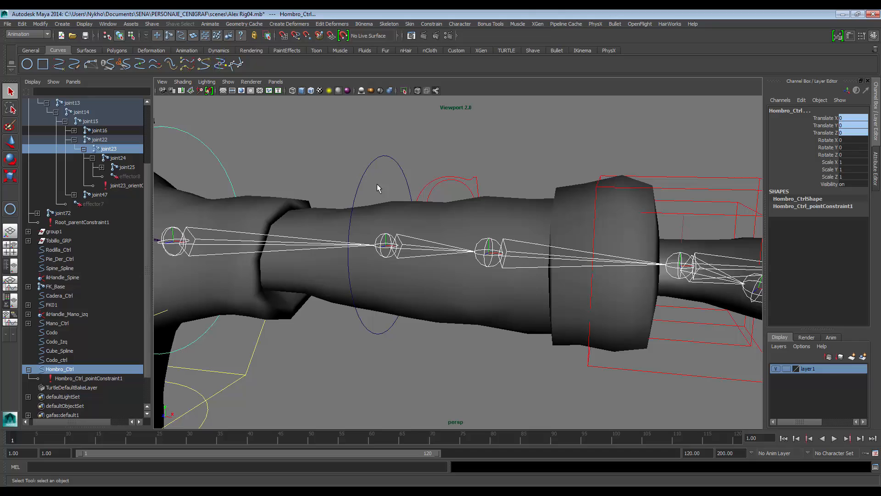
pyautogui.click(398, 249)
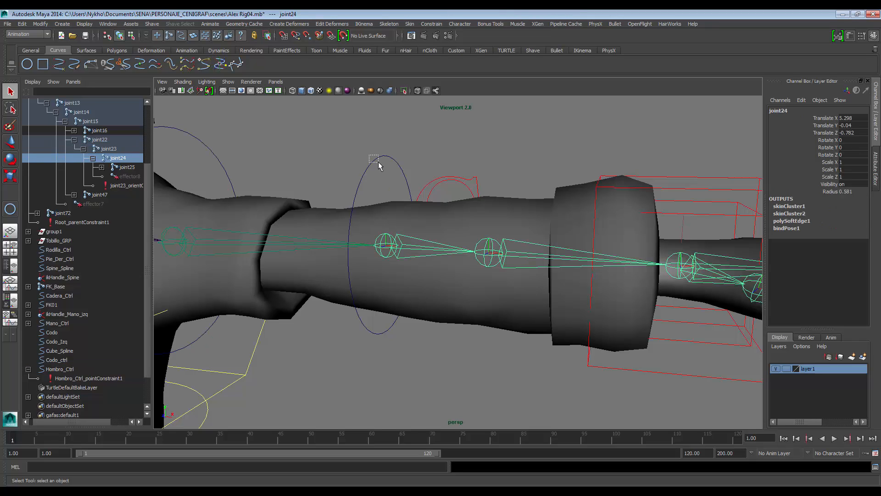
pyautogui.moveTo(379, 166); pyautogui.dragTo(389, 213)
pyautogui.keyDown('shift'); pyautogui.click(400, 251); pyautogui.keyUp('shift')
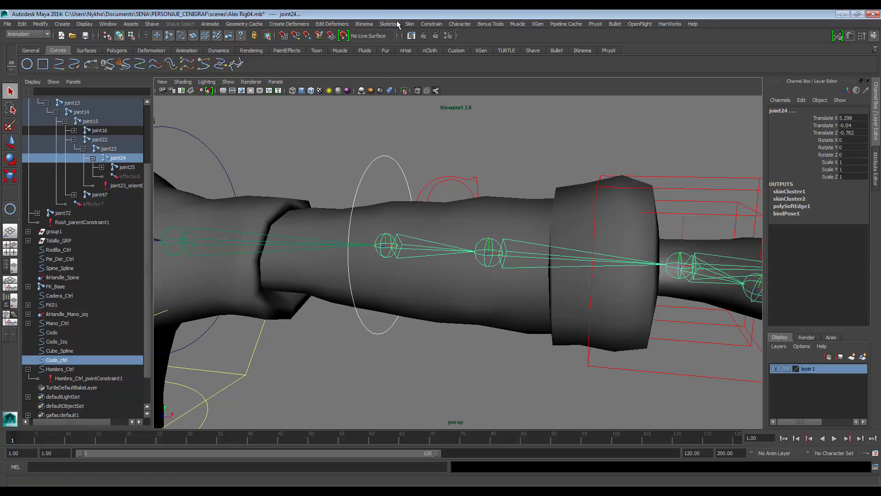
pyautogui.click(432, 24)
pyautogui.click(437, 55)
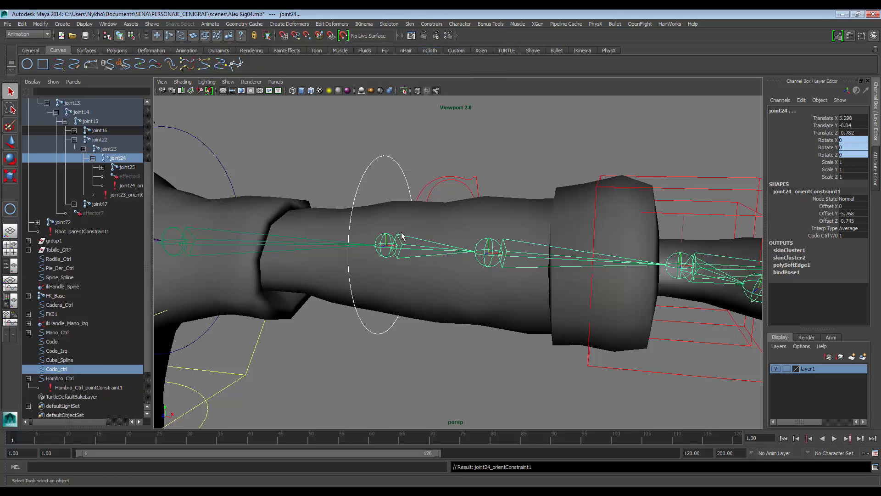
# Step: Point-constrain the Codo_ctrl circle to the elbow joint (joint24)
pyautogui.keyDown('shift'); pyautogui.click(367, 172); pyautogui.keyUp('shift')
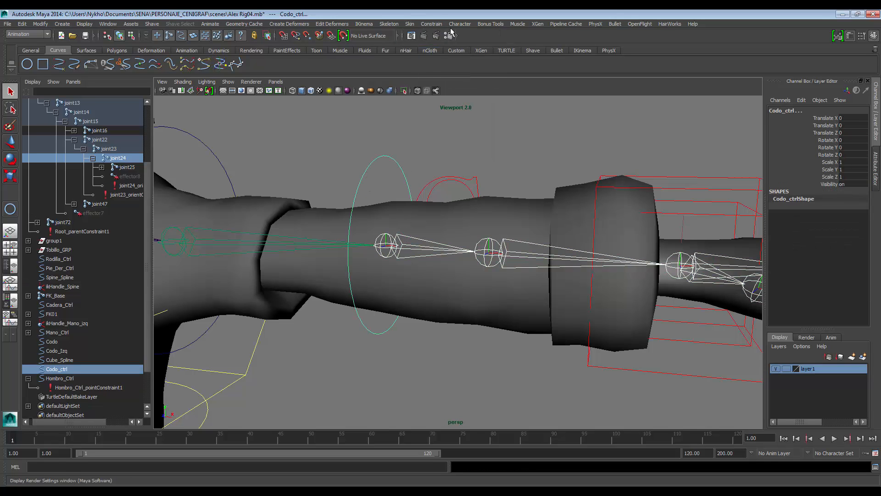
pyautogui.click(431, 23)
pyautogui.click(438, 38)
# Step: Test the arm by rotating Codo_ctrl about -7.75 in Y and Hombro_Ctrl about -48.4 in Y, undoing each rotation
pyautogui.keyDown('alt'); pyautogui.moveTo(439, 131); pyautogui.dragTo(408, 219); pyautogui.keyUp('alt')
pyautogui.press('e')
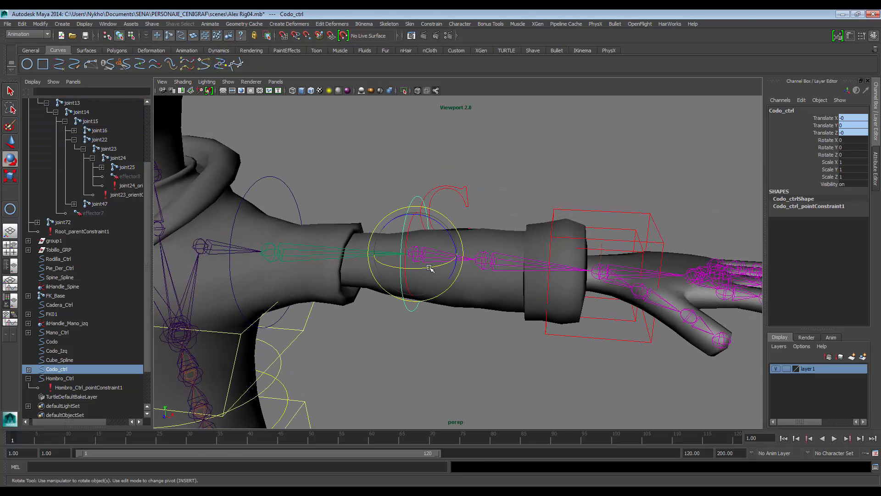
pyautogui.moveTo(415, 265); pyautogui.dragTo(439, 263)
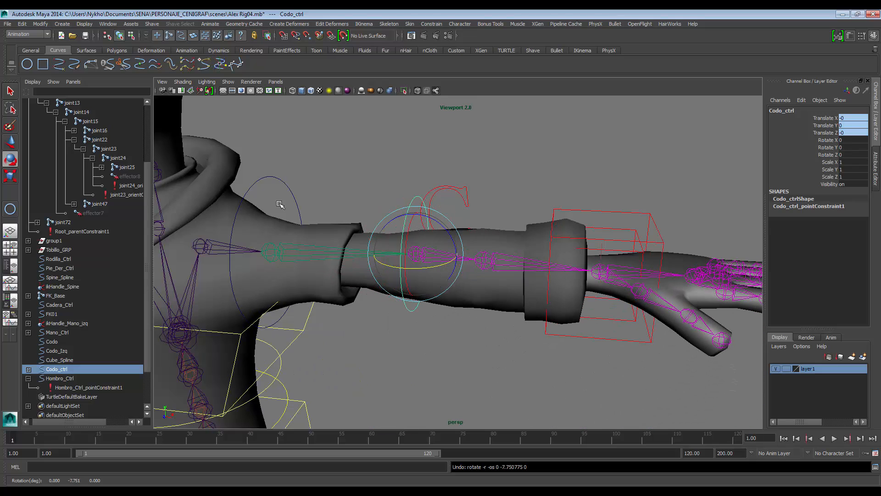
pyautogui.click(275, 178)
pyautogui.moveTo(297, 261); pyautogui.dragTo(379, 249)
pyautogui.scroll(-5, 322, 245)
pyautogui.keyDown('alt'); pyautogui.moveTo(476, 273); pyautogui.dragTo(462, 254, button='middle'); pyautogui.keyUp('alt')
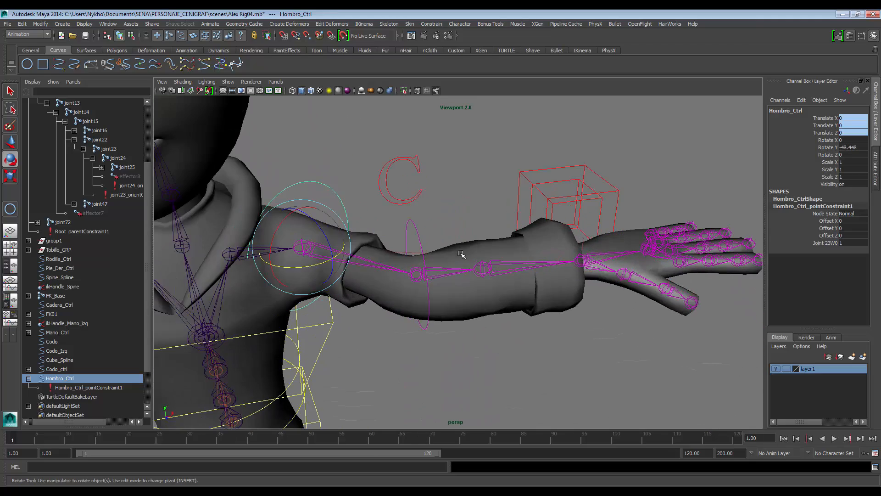
pyautogui.hotkey('ctrl', 'z')
pyautogui.scroll(5, 447, 195)
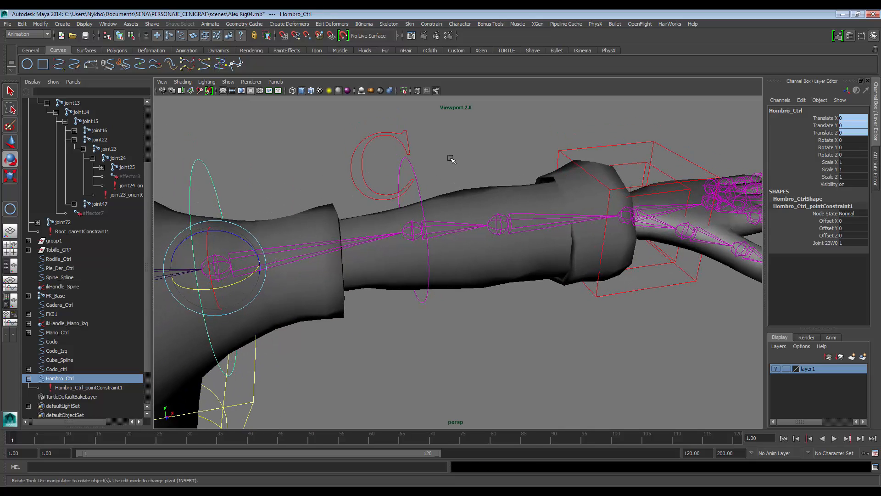
# Step: Parent the Codo_ctrl circle under Hombro_Ctrl
pyautogui.click(451, 159)
pyautogui.click(28, 379)
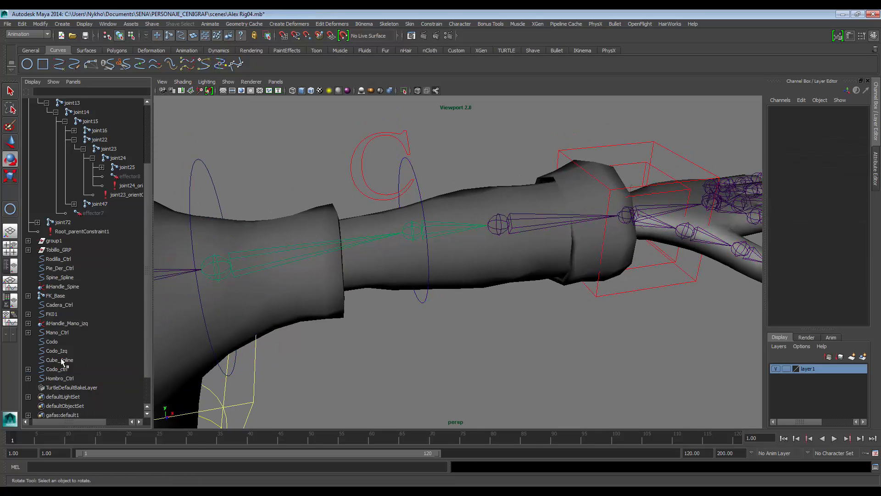
pyautogui.click(410, 166)
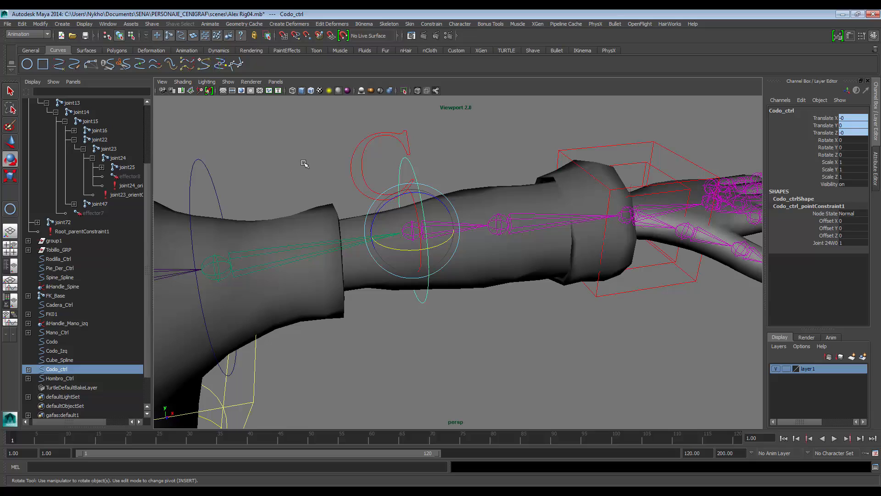
pyautogui.keyDown('shift'); pyautogui.click(196, 157); pyautogui.keyUp('shift')
pyautogui.press('p')
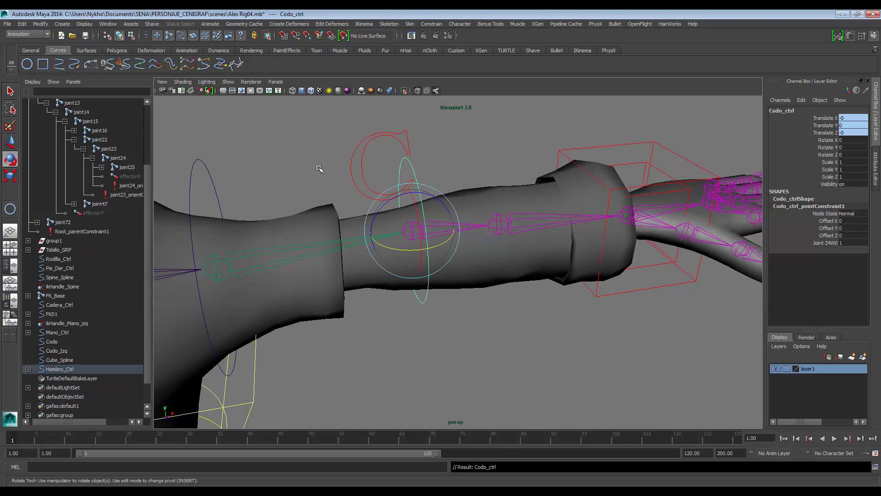
# Step: Rotate Hombro_Ctrl around its Y axis to test the parented elbow control, and undo the rotation
pyautogui.click(197, 159)
pyautogui.scroll(-3, 303, 263)
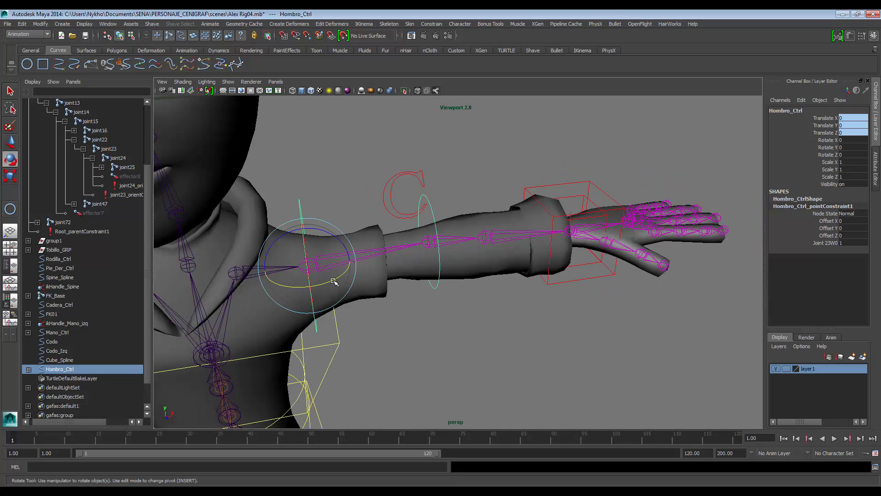
pyautogui.moveTo(333, 281)
pyautogui.mouseDown()
pyautogui.moveTo(353, 289)
pyautogui.moveTo(322, 285)
pyautogui.mouseUp()
pyautogui.hotkey('ctrl', 'z')
# Step: Group the Mano_Ctrl wrist cube control on its own
pyautogui.keyDown('alt'); pyautogui.moveTo(666, 190); pyautogui.dragTo(512, 197, button='middle'); pyautogui.keyUp('alt')
pyautogui.scroll(5, 480, 176)
pyautogui.click(494, 139)
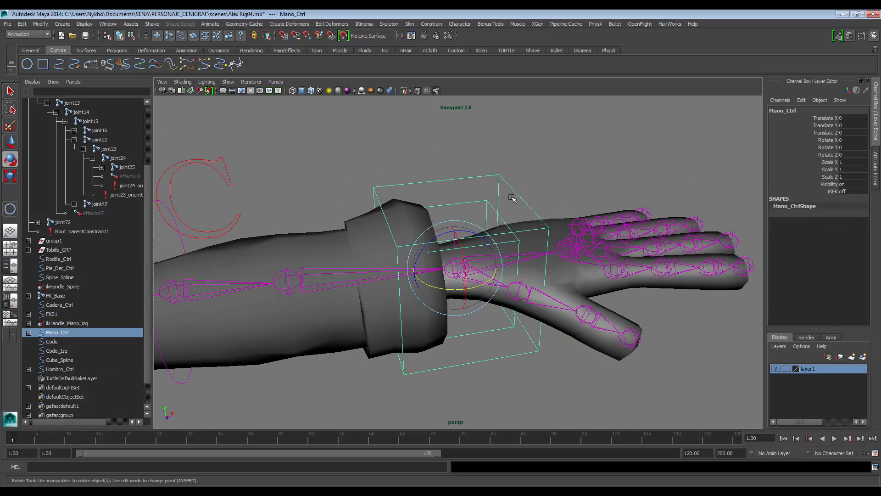
pyautogui.keyDown('alt'); pyautogui.moveTo(539, 207); pyautogui.dragTo(431, 175); pyautogui.keyUp('alt')
pyautogui.hotkey('ctrl', 'g')
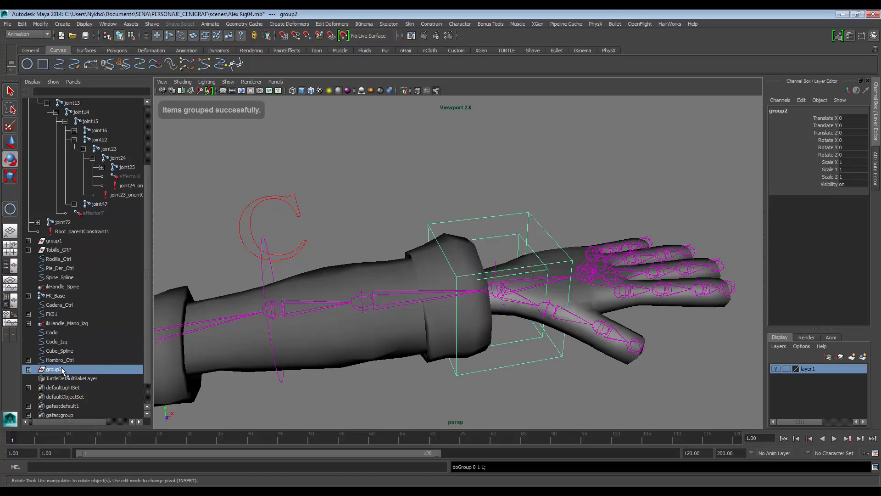
# Step: Rename the new group containing Mano_Ctrl as Mano_Ctrl_GRP
pyautogui.click(28, 369)
pyautogui.doubleClick(71, 378)
pyautogui.hotkey('ctrl', 'c')
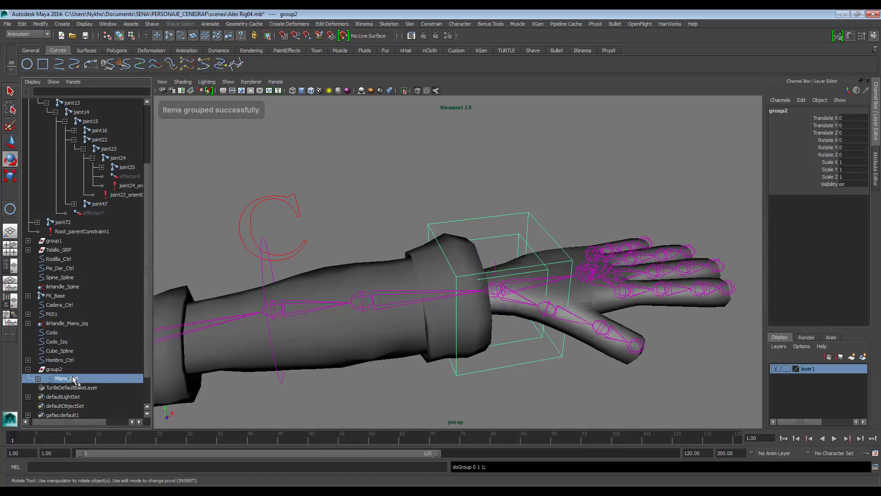
pyautogui.click(71, 370)
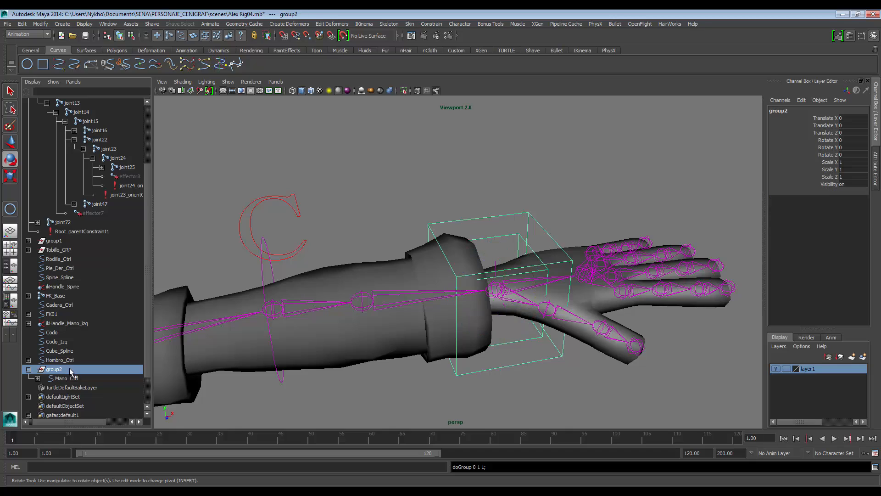
pyautogui.doubleClick(71, 370)
pyautogui.hotkey('ctrl', 'v')
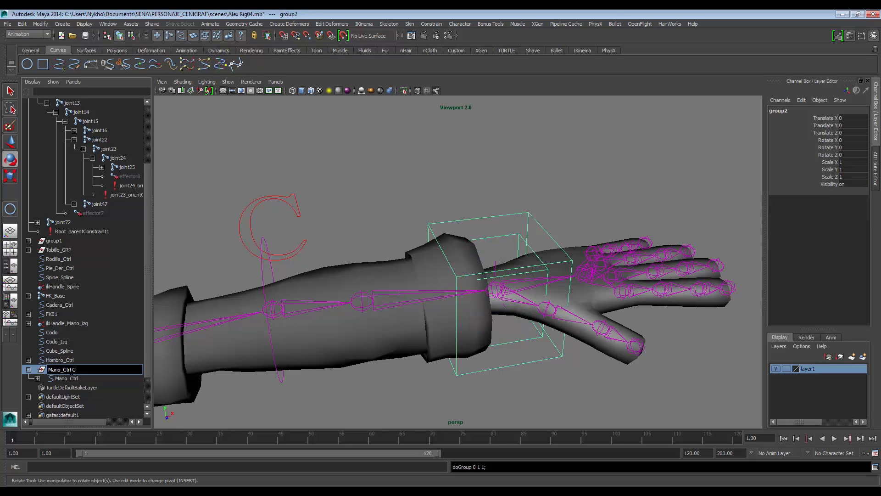
pyautogui.press('Return')
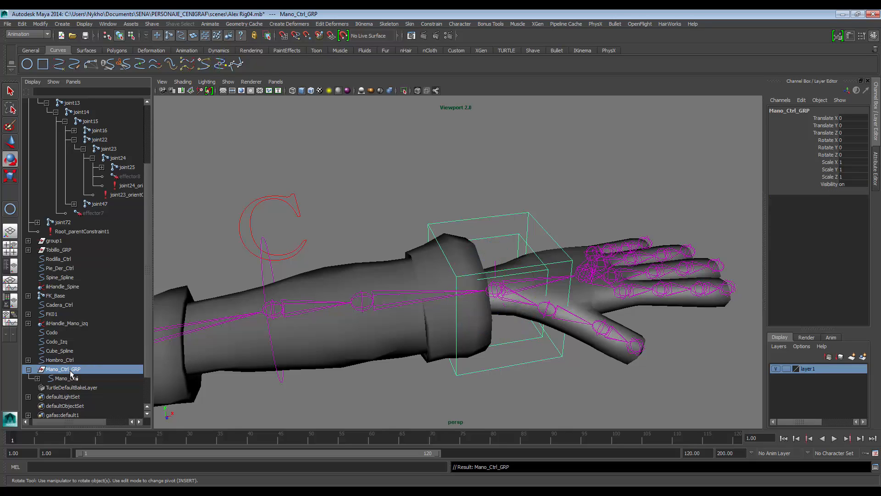
# Step: Parent-constrain Mano_Ctrl_GRP to the Codo_ctrl elbow circle
pyautogui.scroll(-3, 225, 274)
pyautogui.keyDown('alt'); pyautogui.moveTo(304, 276); pyautogui.dragTo(386, 285, button='middle'); pyautogui.keyUp('alt')
pyautogui.scroll(3, 403, 289)
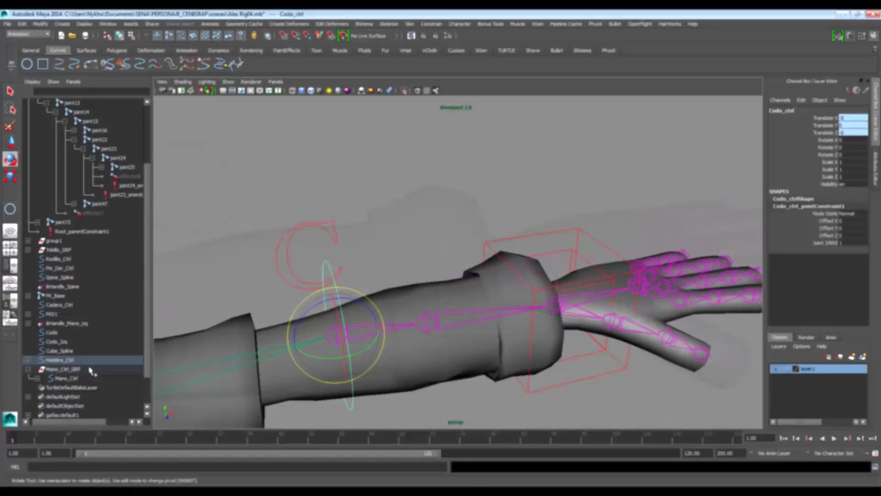
pyautogui.scroll(3, 362, 267)
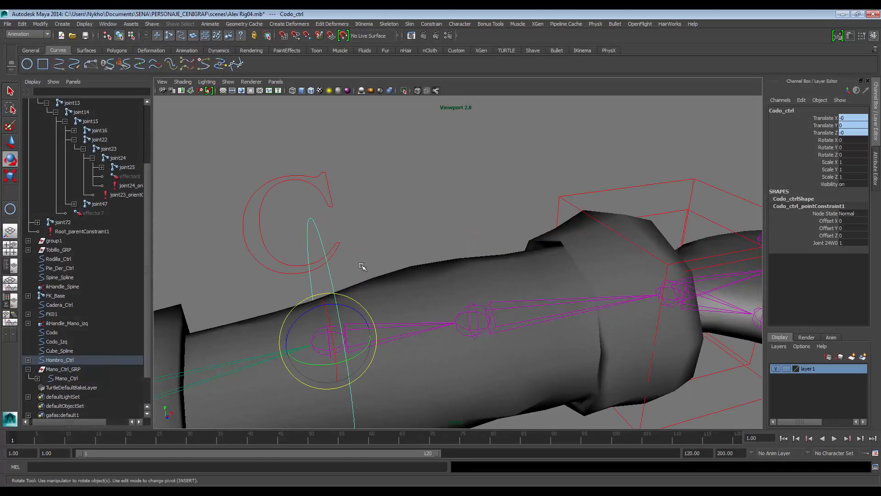
pyautogui.keyDown('alt'); pyautogui.moveTo(301, 280); pyautogui.dragTo(255, 311); pyautogui.keyUp('alt')
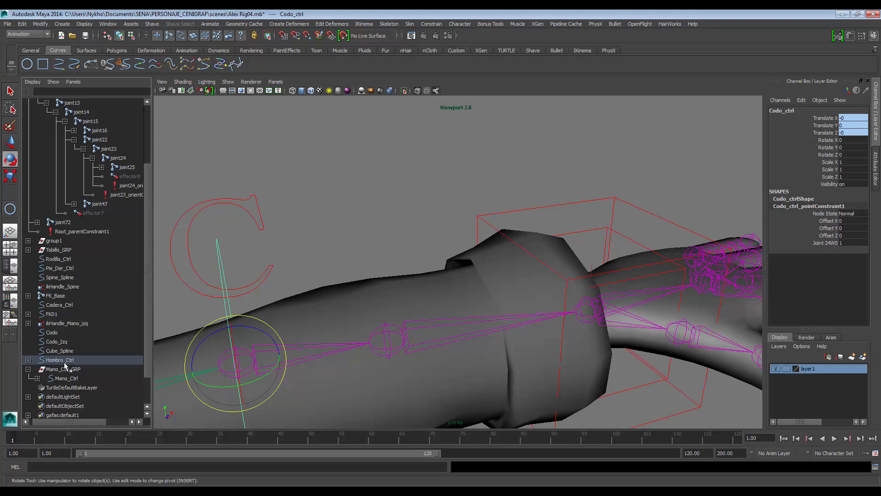
pyautogui.keyDown('alt'); pyautogui.moveTo(304, 287); pyautogui.dragTo(340, 274, button='middle'); pyautogui.keyUp('alt')
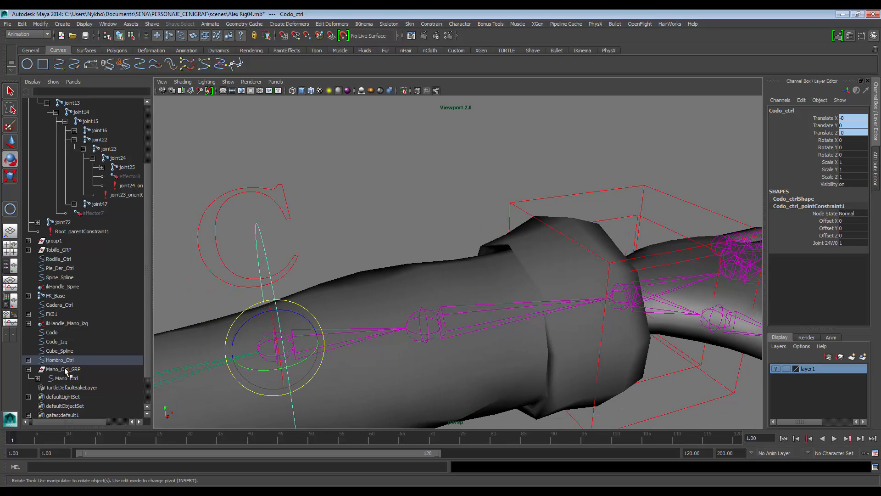
pyautogui.keyDown('ctrl'); pyautogui.click(65, 369); pyautogui.keyUp('ctrl')
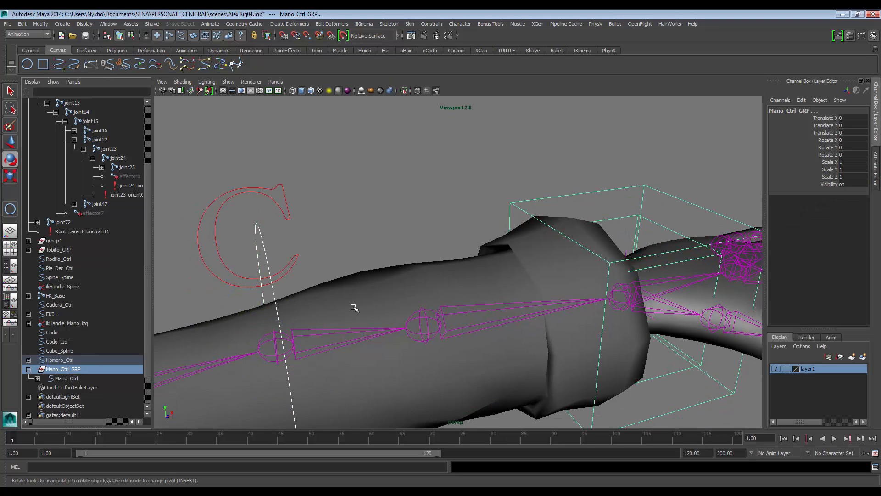
pyautogui.keyDown('alt'); pyautogui.moveTo(409, 278); pyautogui.dragTo(326, 195, button='right'); pyautogui.keyUp('alt')
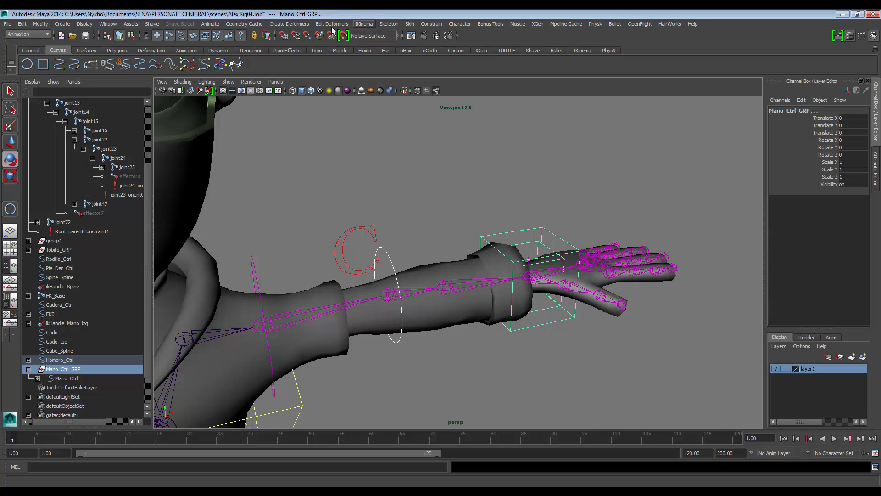
pyautogui.click(430, 24)
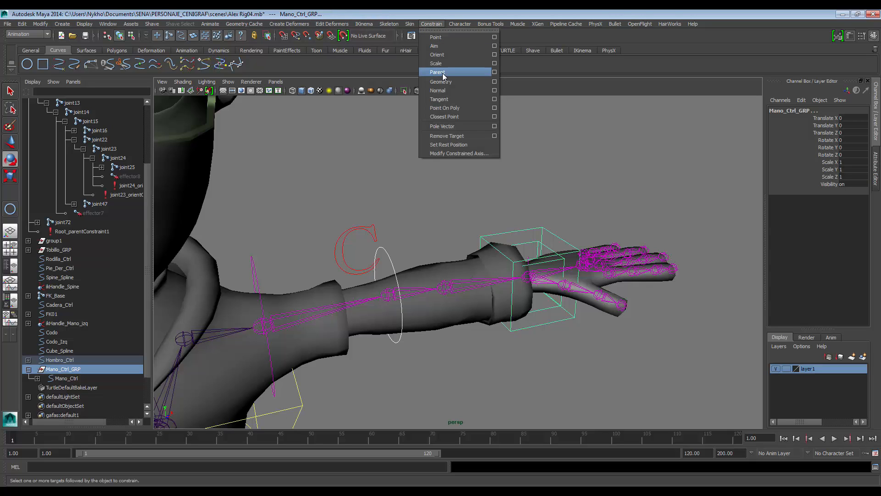
pyautogui.click(443, 73)
pyautogui.keyDown('alt'); pyautogui.moveTo(486, 147); pyautogui.dragTo(450, 185, button='middle'); pyautogui.keyUp('alt')
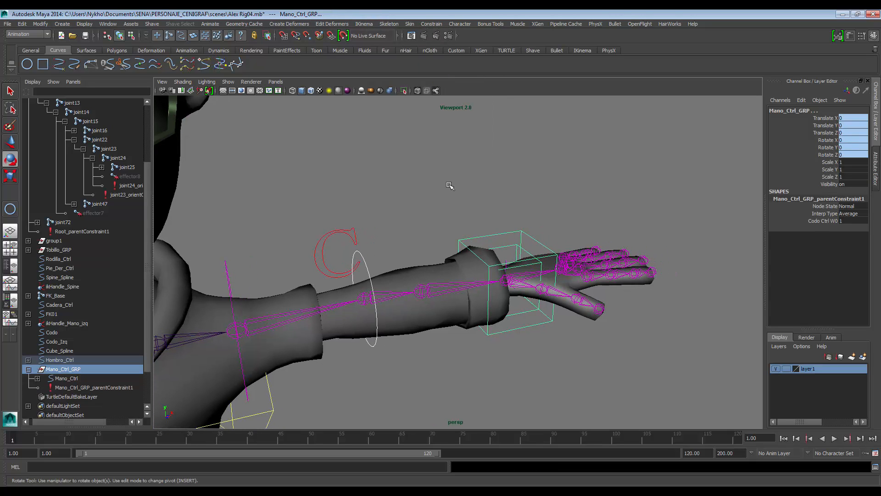
# Step: Test the constraint by rotating Codo_ctrl around Y and Mano_Ctrl about -13.3 in Y, and undo both rotations
pyautogui.click(363, 269)
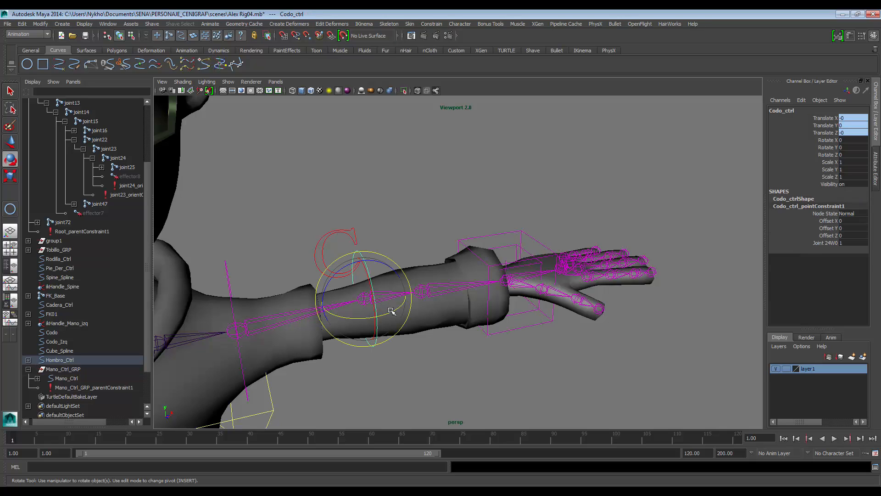
pyautogui.moveTo(390, 308); pyautogui.dragTo(339, 315)
pyautogui.keyDown('alt'); pyautogui.moveTo(339, 315); pyautogui.dragTo(383, 242, button='middle'); pyautogui.keyUp('alt')
pyautogui.keyDown('alt'); pyautogui.moveTo(389, 245); pyautogui.dragTo(523, 308); pyautogui.keyUp('alt')
pyautogui.click(555, 273)
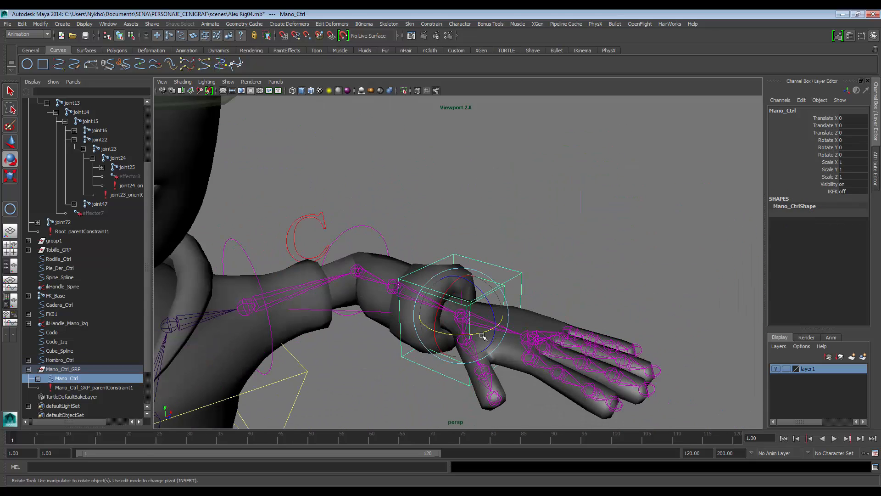
pyautogui.moveTo(483, 337)
pyautogui.mouseDown()
pyautogui.moveTo(456, 321)
pyautogui.moveTo(470, 329)
pyautogui.mouseUp()
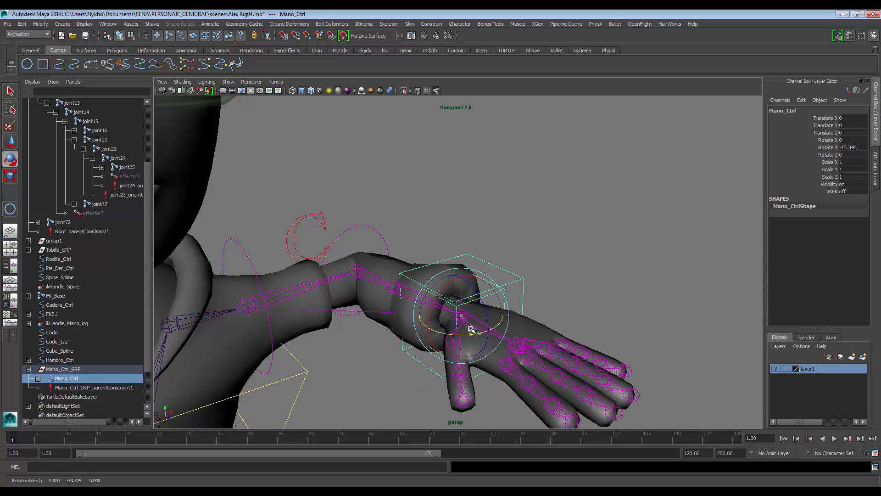
pyautogui.hotkey('ctrl', 'z')
pyautogui.hotkey('ctrl', 'z')
pyautogui.hotkey('ctrl', 'z')
pyautogui.scroll(2, 517, 211)
pyautogui.keyDown('alt'); pyautogui.moveTo(517, 210); pyautogui.dragTo(520, 241, button='middle'); pyautogui.keyUp('alt')
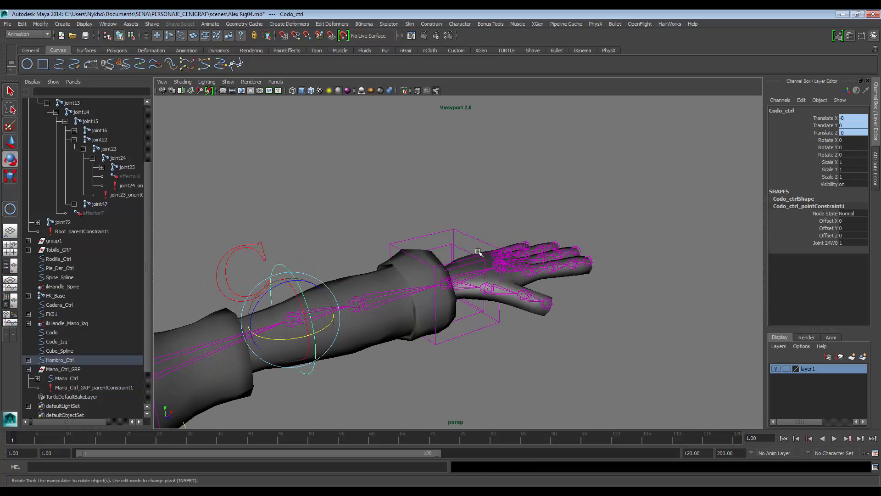
pyautogui.scroll(3, 478, 251)
pyautogui.scroll(-3, 469, 178)
pyautogui.click(471, 182)
pyautogui.scroll(3, 459, 192)
pyautogui.keyDown('alt'); pyautogui.moveTo(432, 209); pyautogui.dragTo(393, 216, button='middle'); pyautogui.keyUp('alt')
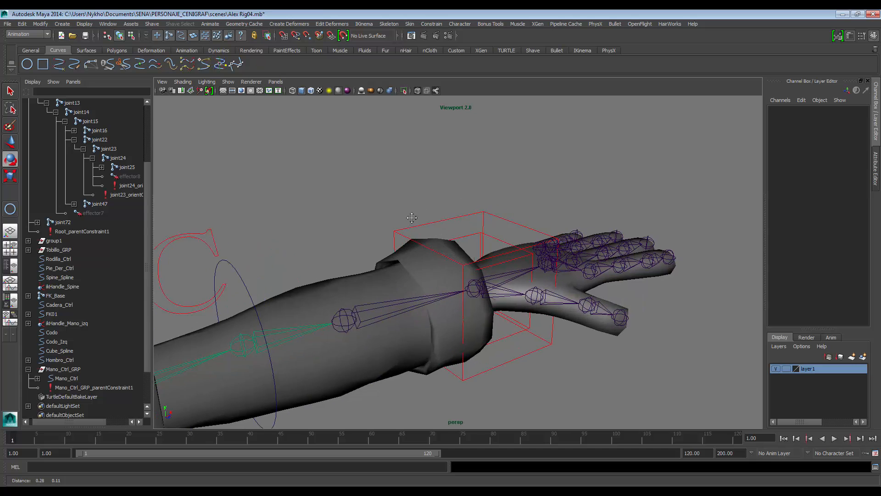
pyautogui.keyDown('alt'); pyautogui.moveTo(396, 279); pyautogui.dragTo(383, 278); pyautogui.keyUp('alt')
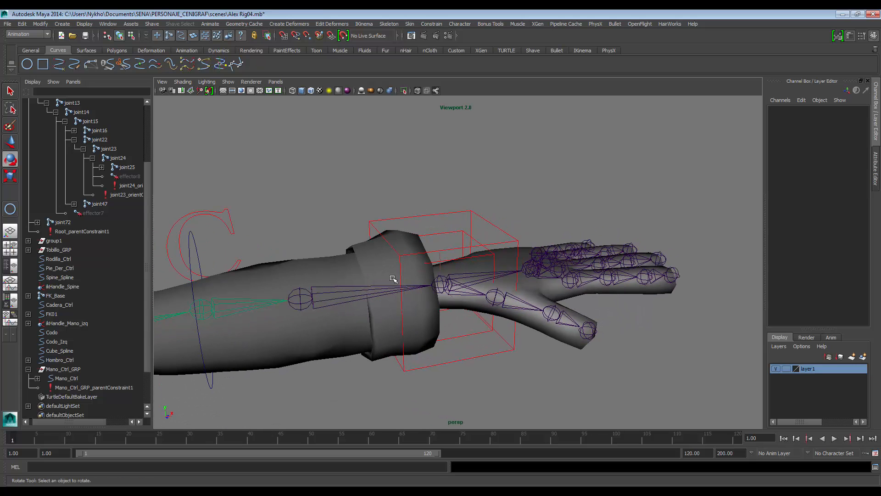
pyautogui.scroll(3, 441, 243)
pyautogui.keyDown('alt'); pyautogui.moveTo(441, 241); pyautogui.dragTo(443, 246, button='middle'); pyautogui.keyUp('alt')
pyautogui.keyDown('alt'); pyautogui.moveTo(193, 272); pyautogui.dragTo(351, 223, button='middle'); pyautogui.keyUp('alt')
pyautogui.scroll(-2, 351, 222)
pyautogui.keyDown('alt'); pyautogui.moveTo(606, 146); pyautogui.dragTo(560, 183, button='middle'); pyautogui.keyUp('alt')
# Step: Examine the IKFK attribute on Mano_Ctrl and the Ik Blend attribute on ikHandle_Mano_izq
pyautogui.click(560, 183)
pyautogui.keyDown('alt'); pyautogui.moveTo(610, 173); pyautogui.dragTo(556, 218); pyautogui.keyUp('alt')
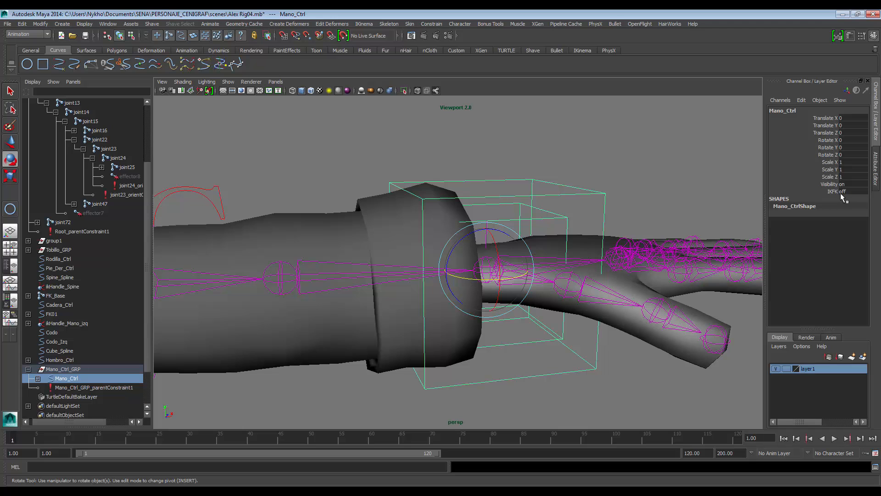
pyautogui.click(52, 380)
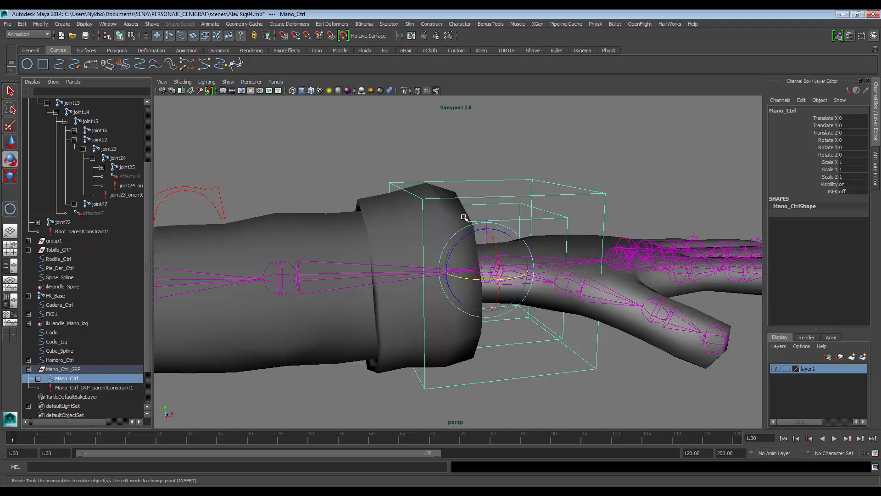
pyautogui.keyDown('alt'); pyautogui.moveTo(485, 211); pyautogui.dragTo(471, 230, button='middle'); pyautogui.keyUp('alt')
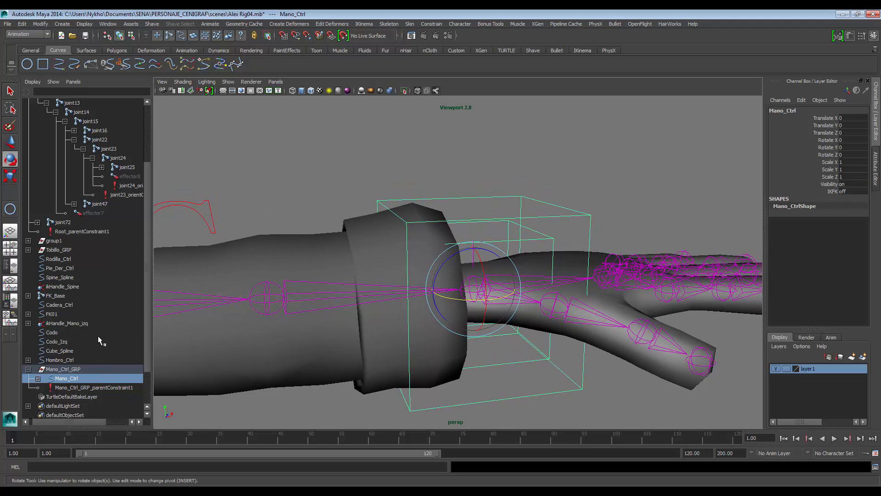
pyautogui.press('q')
pyautogui.click(474, 257)
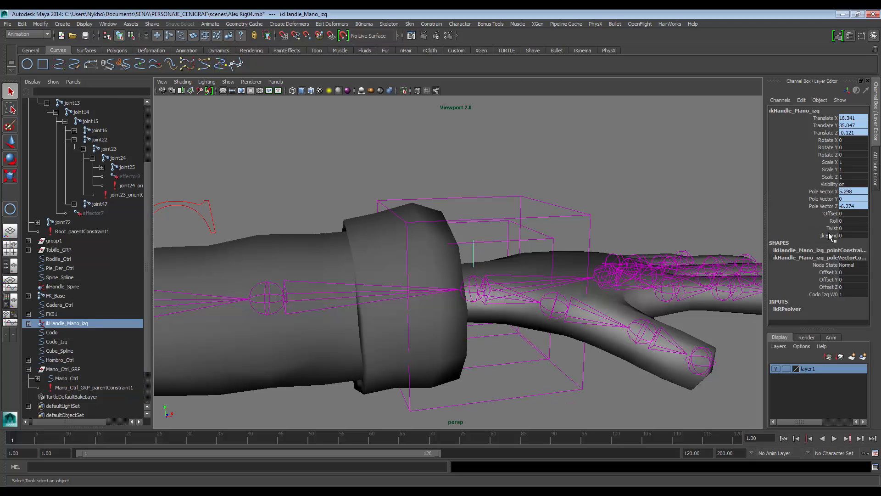
pyautogui.keyDown('alt'); pyautogui.moveTo(457, 301); pyautogui.dragTo(445, 294, button='middle'); pyautogui.keyUp('alt')
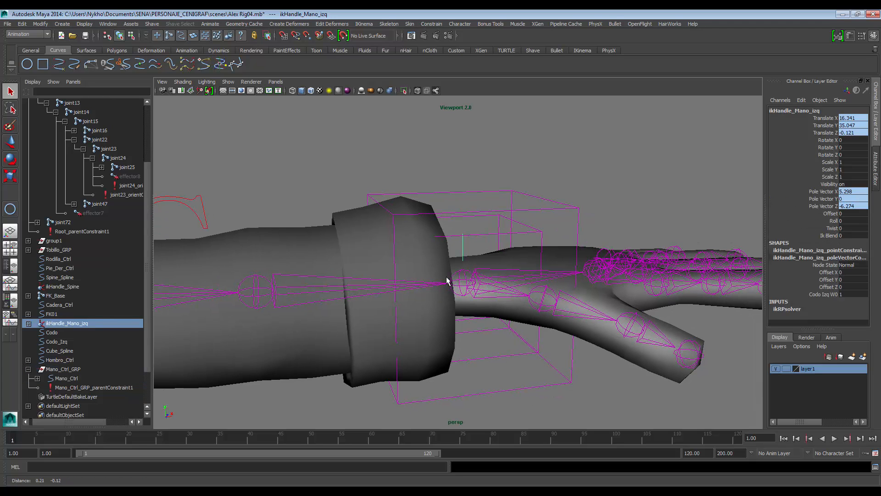
pyautogui.click(526, 193)
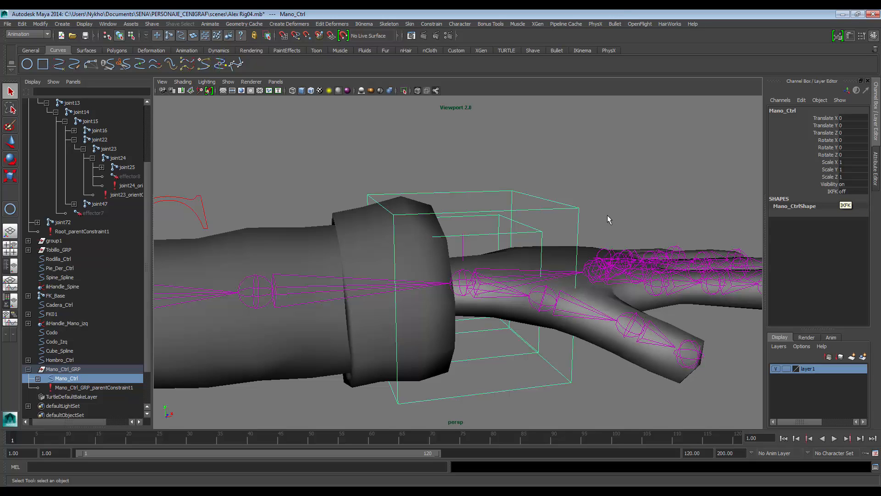
pyautogui.moveTo(460, 247); pyautogui.dragTo(476, 256)
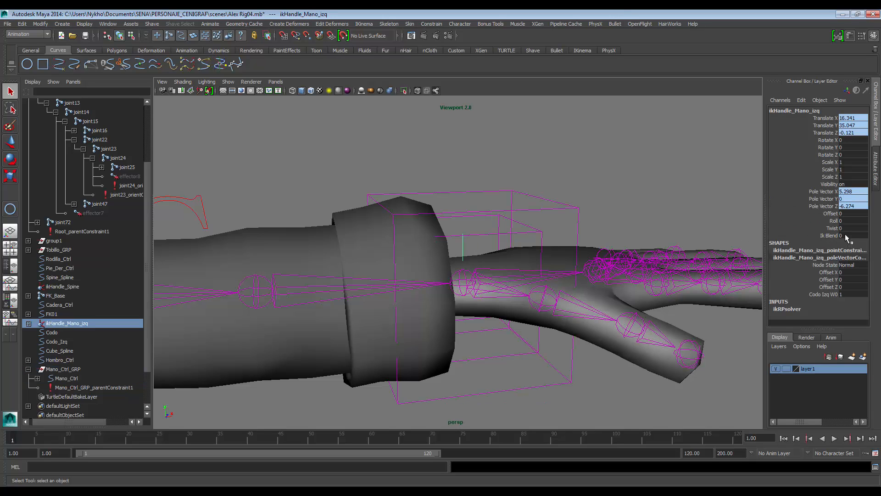
pyautogui.click(560, 204)
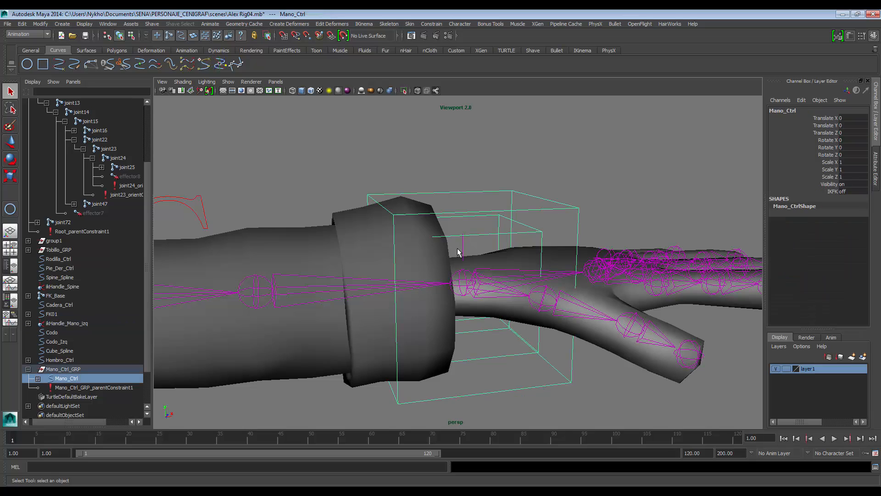
# Step: Open the Connection Editor with Mano_Ctrl as the source and choose its IKFK attribute as the output
pyautogui.click(109, 24)
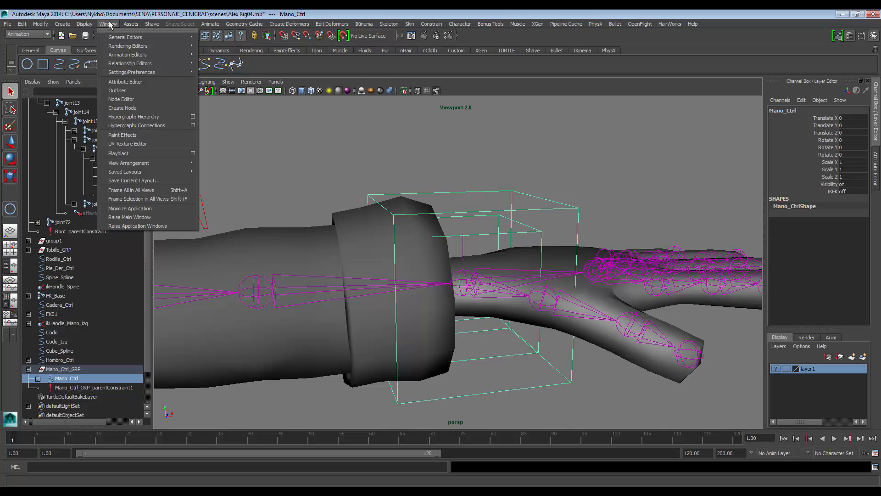
pyautogui.moveTo(125, 38)
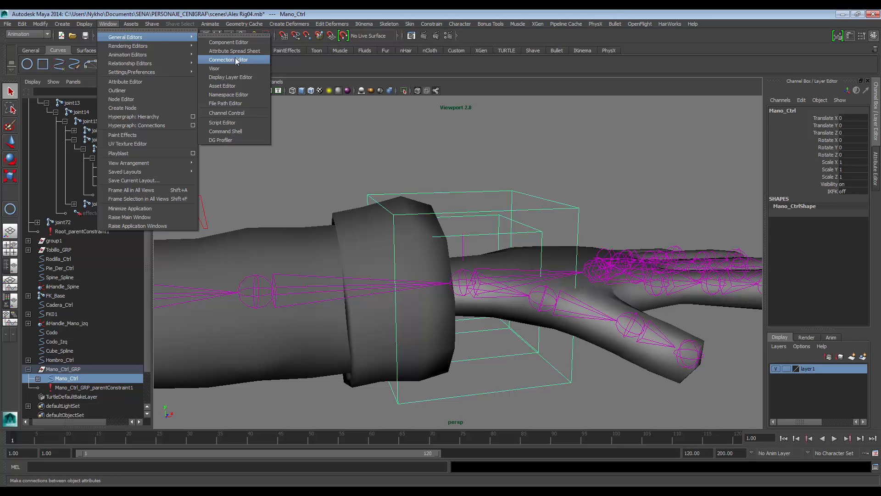
pyautogui.click(237, 61)
pyautogui.moveTo(337, 34); pyautogui.dragTo(230, 44)
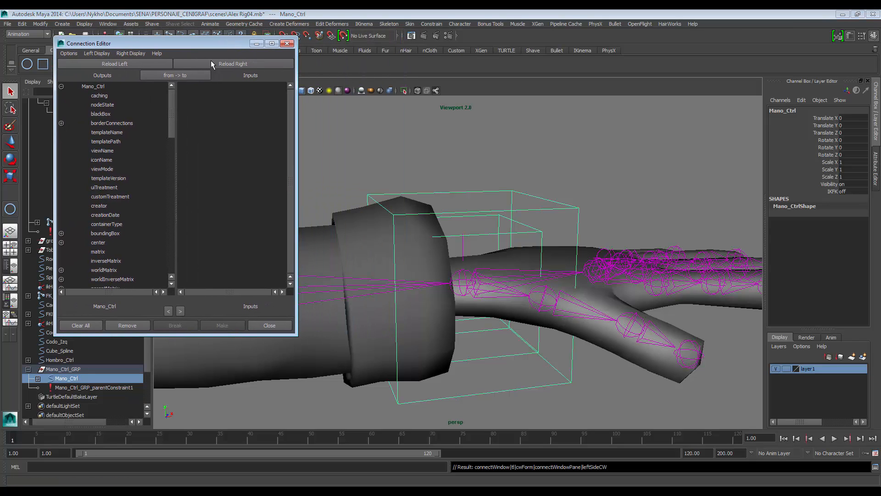
pyautogui.moveTo(170, 108); pyautogui.dragTo(159, 301)
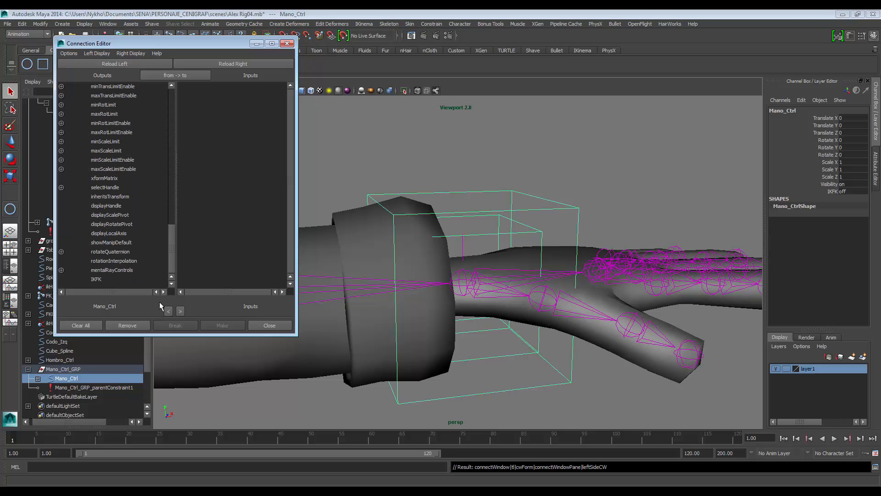
pyautogui.click(98, 279)
# Step: Load the wrist IK handle ikHandle_Mano_izq as the target object for the connection
pyautogui.scroll(5, 440, 257)
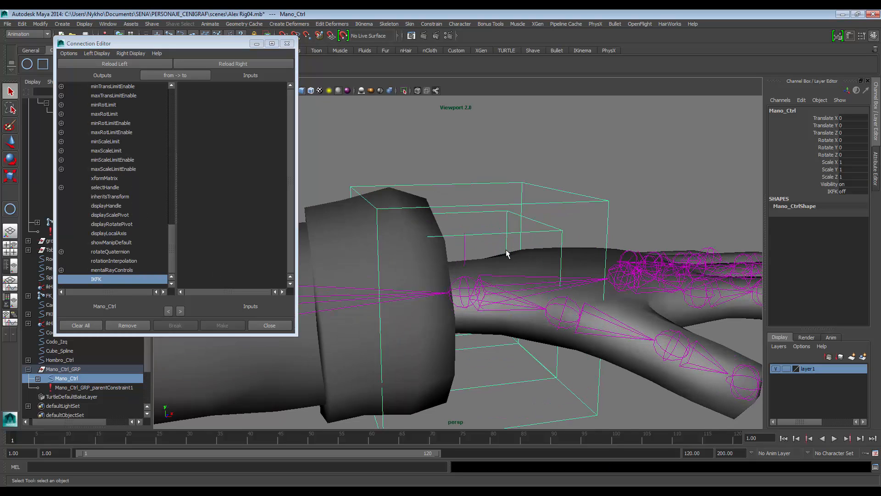
pyautogui.click(470, 247)
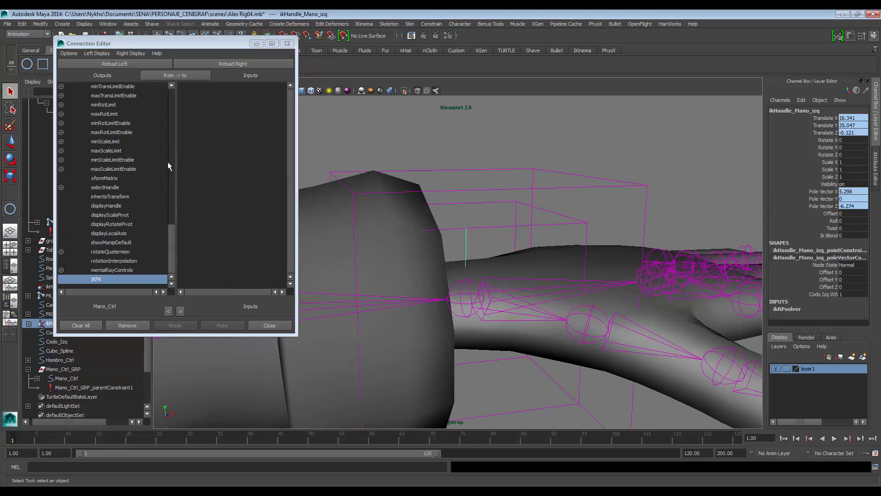
pyautogui.click(240, 63)
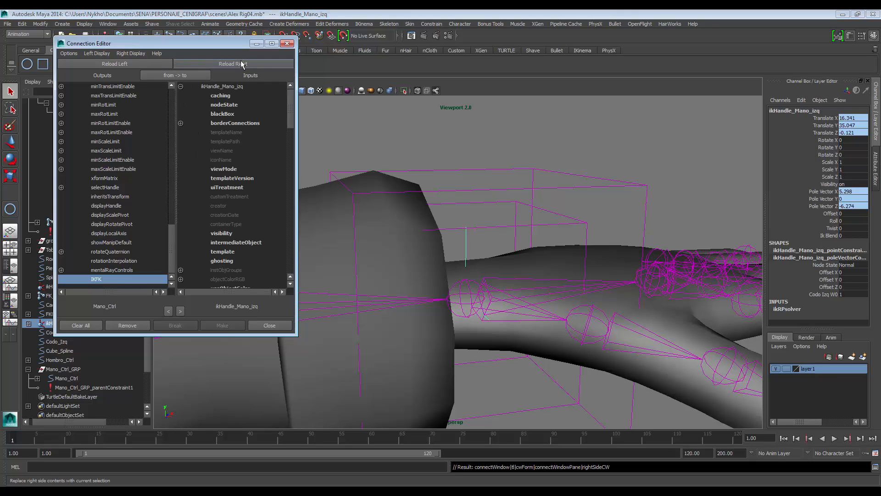
# Step: Connect Mano_Ctrl's IKFK output to the ikBlend input of ikHandle_Mano_izq and close the Connection Editor
pyautogui.moveTo(292, 105); pyautogui.dragTo(292, 237)
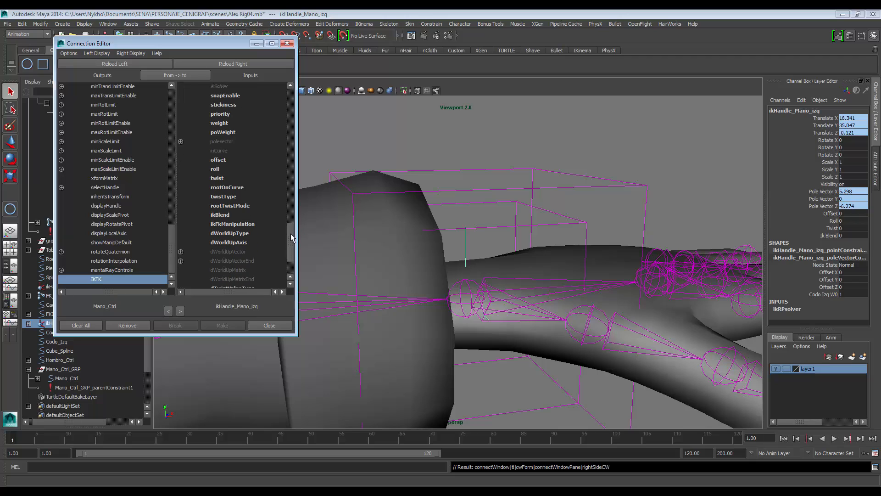
pyautogui.click(223, 215)
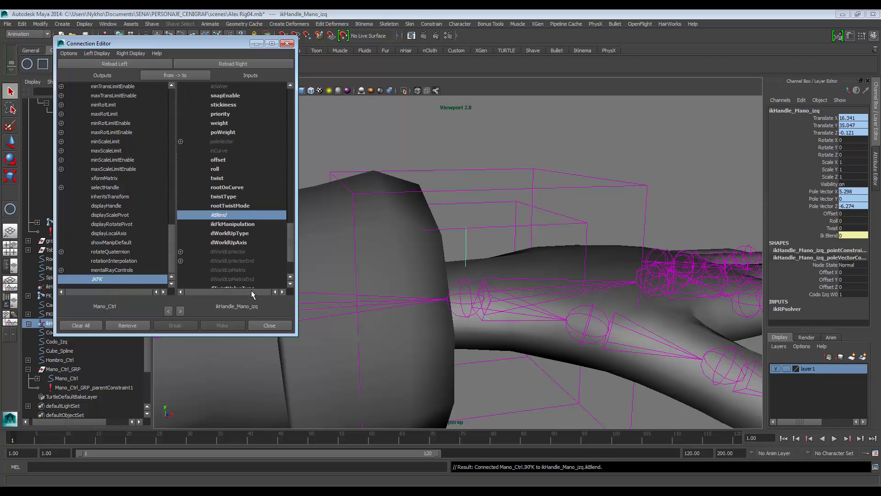
pyautogui.click(269, 326)
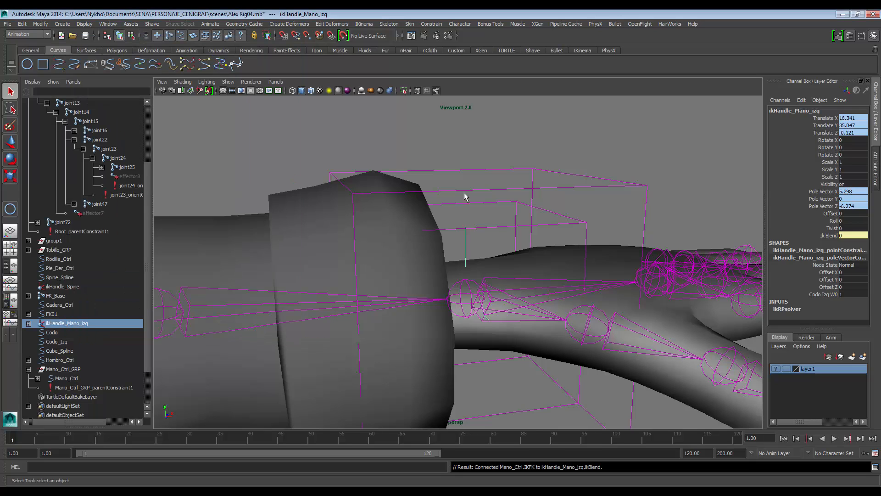
# Step: Compare the IKFK attribute on Mano_Ctrl with the connected Ik Blend attribute on ikHandle_Mano_izq
pyautogui.keyDown('alt'); pyautogui.moveTo(528, 151); pyautogui.dragTo(479, 178, button='middle'); pyautogui.keyUp('alt')
pyautogui.click(492, 190)
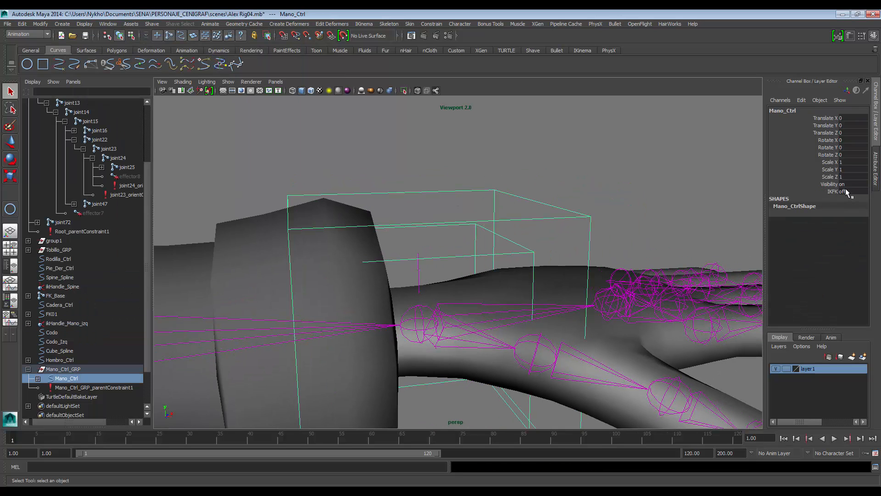
pyautogui.click(833, 192)
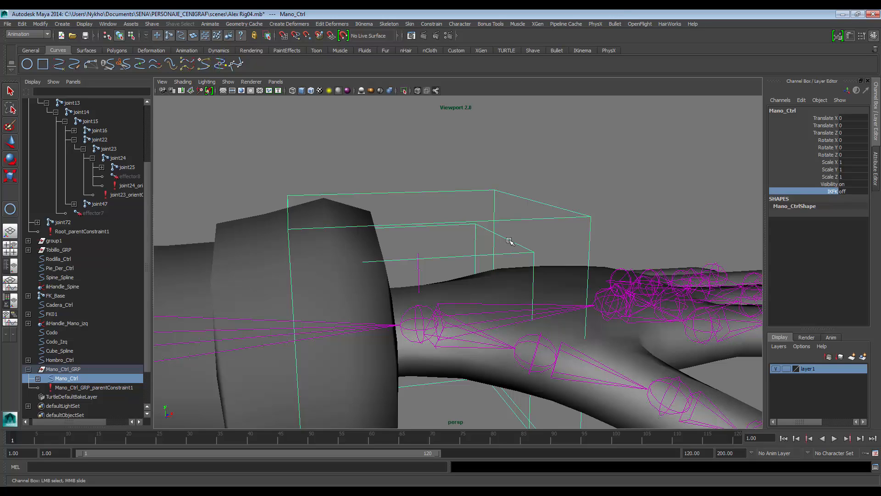
pyautogui.click(418, 276)
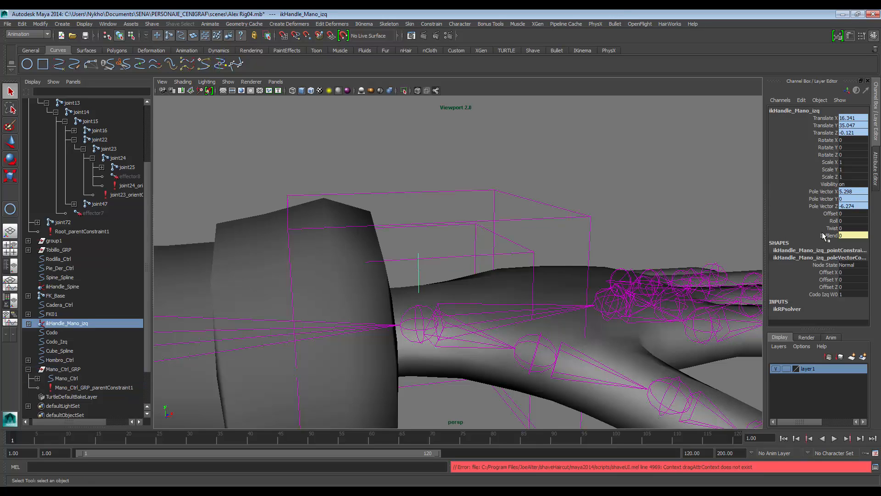
pyautogui.keyDown('alt'); pyautogui.moveTo(518, 229); pyautogui.dragTo(512, 239, button='middle'); pyautogui.keyUp('alt')
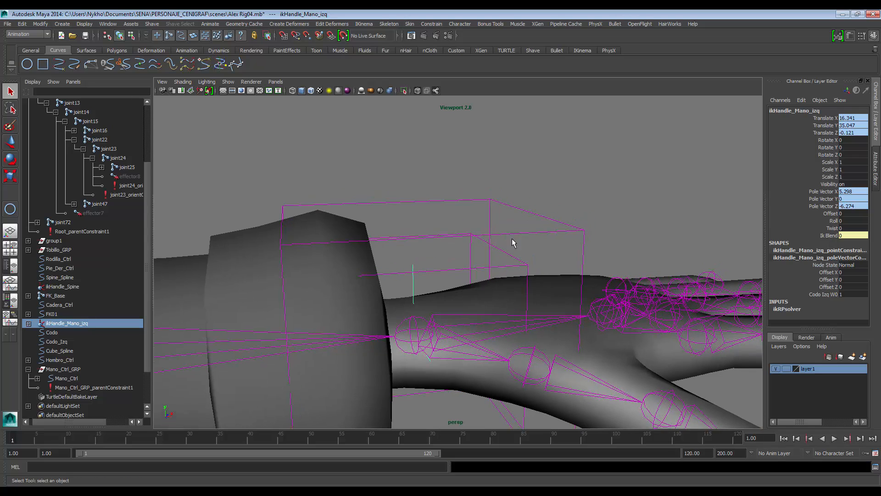
# Step: Set Mano_Ctrl's IKFK attribute to 1 and check the Ik Blend value on ikHandle_Mano_izq
pyautogui.click(486, 200)
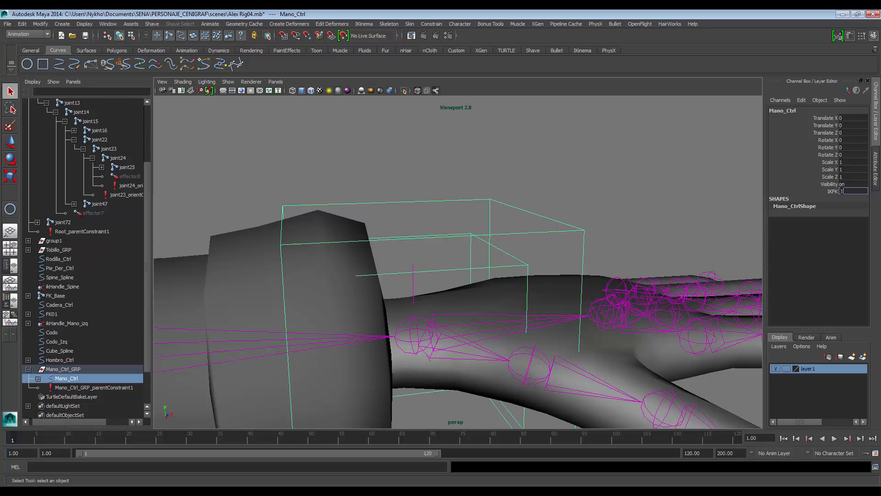
pyautogui.write('1')
pyautogui.press('Tab')
pyautogui.click(412, 283)
pyautogui.press('f')
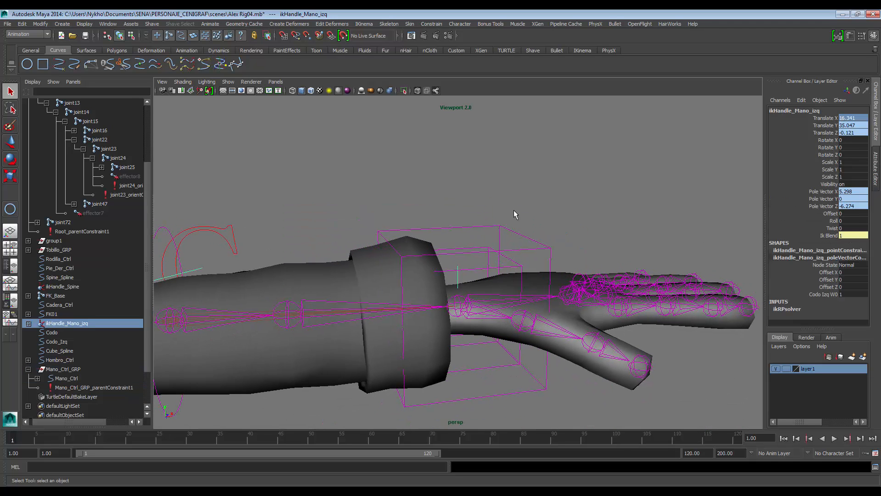
# Step: Test the IK arm by moving Mano_Ctrl towards the shoulder, and undo the move and the IKFK change
pyautogui.moveTo(504, 220); pyautogui.dragTo(503, 230)
pyautogui.scroll(-3, 502, 230)
pyautogui.press('w')
pyautogui.keyDown('alt'); pyautogui.moveTo(486, 286); pyautogui.dragTo(457, 297); pyautogui.keyUp('alt')
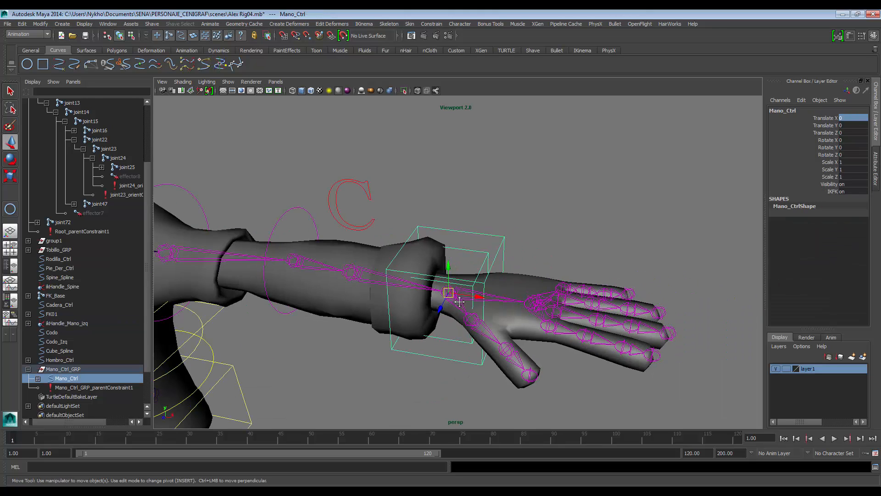
pyautogui.keyDown('alt'); pyautogui.moveTo(457, 297); pyautogui.dragTo(553, 281, button='middle'); pyautogui.keyUp('alt')
pyautogui.moveTo(555, 282); pyautogui.dragTo(520, 281)
pyautogui.hotkey('ctrl', 'z')
pyautogui.hotkey('ctrl', 'z')
pyautogui.hotkey('ctrl', 'z')
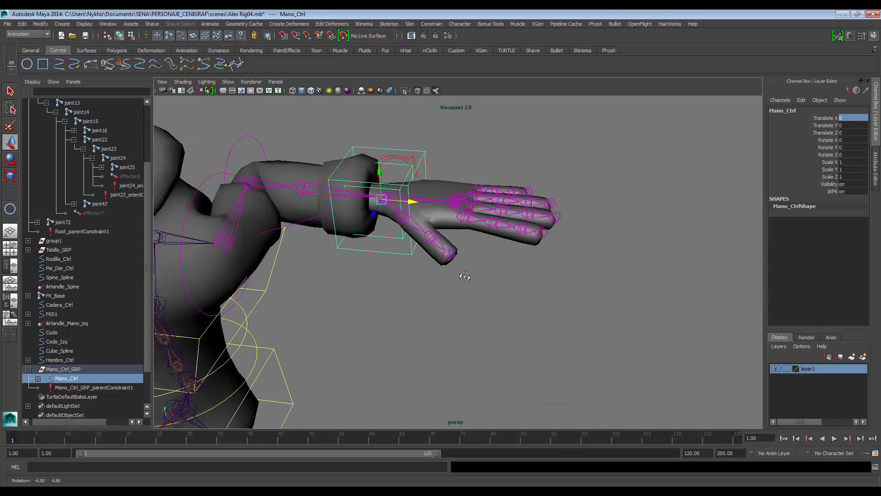
pyautogui.hotkey('ctrl', 'z')
pyautogui.hotkey('ctrl', 'z')
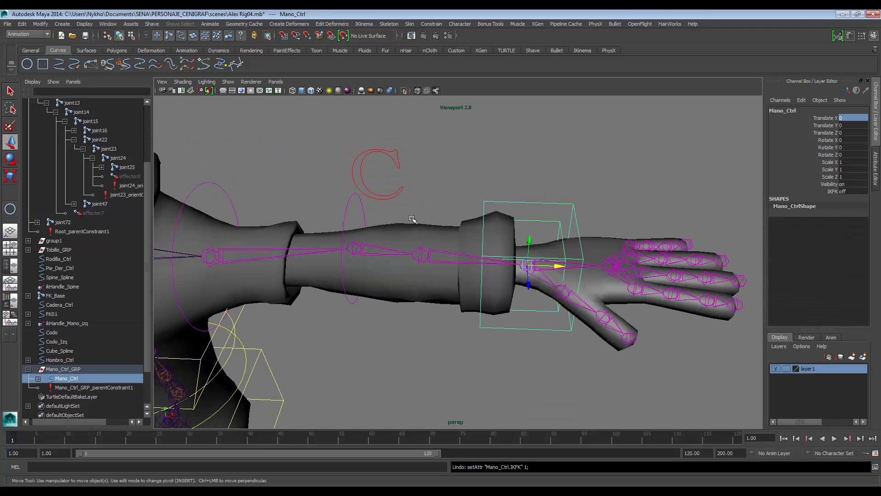
# Step: Test moving Mano_Ctrl along X with IKFK off, and undo the move
pyautogui.keyDown('alt'); pyautogui.moveTo(559, 207); pyautogui.dragTo(594, 253); pyautogui.keyUp('alt')
pyautogui.scroll(3, 595, 255)
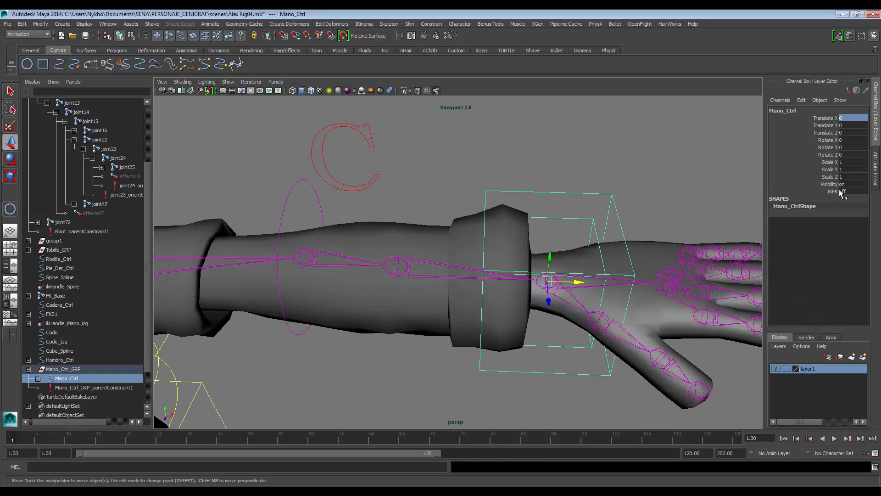
pyautogui.moveTo(578, 282); pyautogui.dragTo(503, 270)
pyautogui.hotkey('ctrl', 'z')
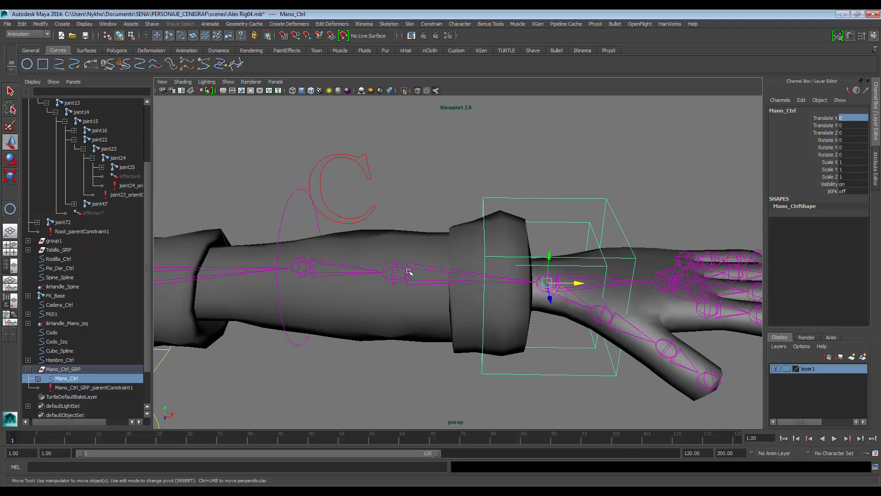
# Step: Test the FK elbow by rotating Codo_ctrl about -22.6 degrees in Y, and undo the rotation
pyautogui.click(282, 218)
pyautogui.press('e')
pyautogui.moveTo(322, 284); pyautogui.dragTo(313, 282)
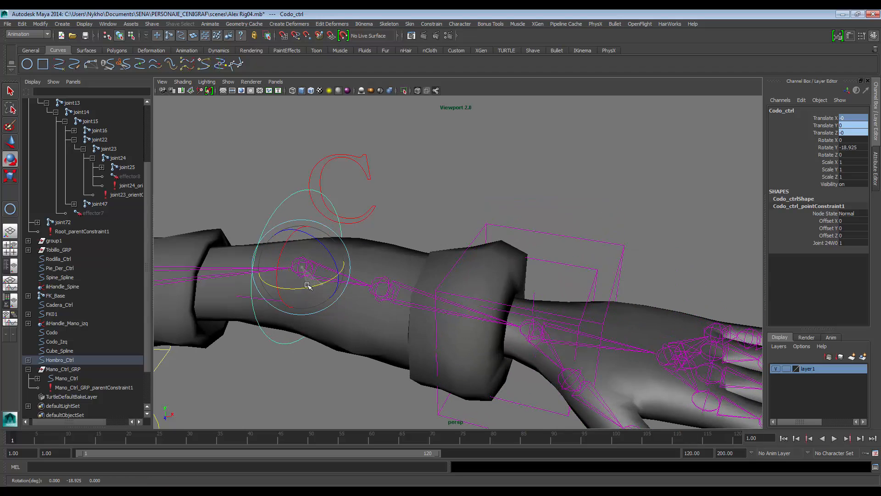
pyautogui.hotkey('ctrl', 'z')
# Step: Open Set Driven Key with Mano_Ctrl_GRP_parentConstraint1 as the driven object and move the window clear of the hand
pyautogui.click(60, 370)
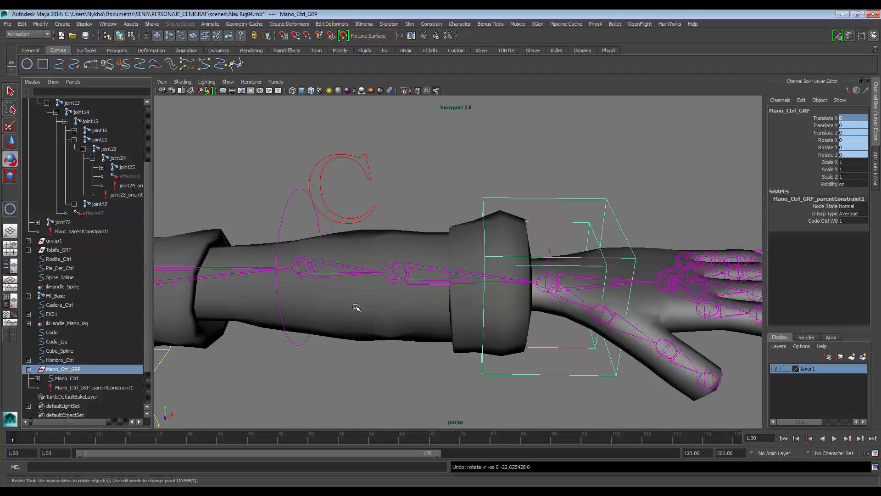
pyautogui.keyDown('alt'); pyautogui.moveTo(354, 304); pyautogui.dragTo(192, 347); pyautogui.keyUp('alt')
pyautogui.click(92, 387)
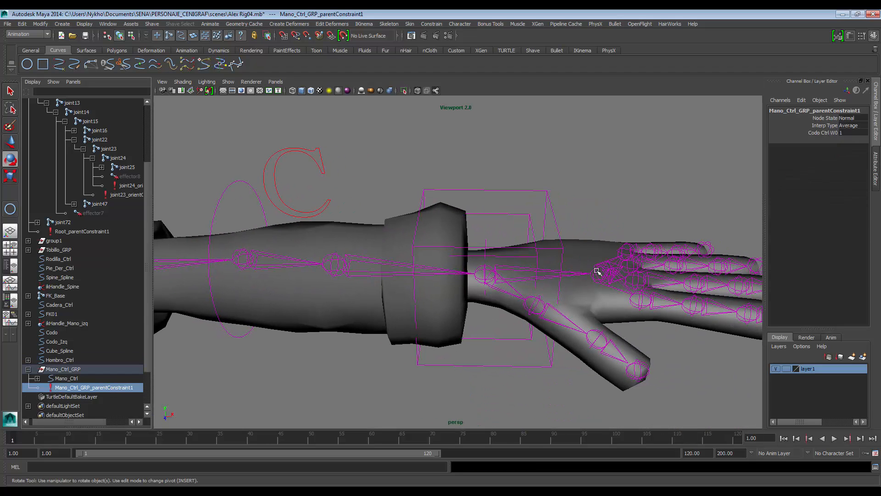
pyautogui.keyDown('alt'); pyautogui.moveTo(538, 257); pyautogui.dragTo(466, 275); pyautogui.keyUp('alt')
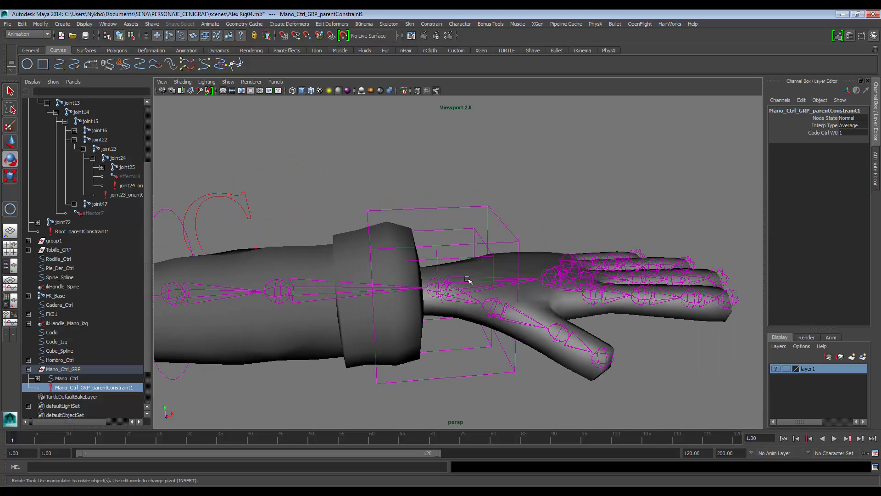
pyautogui.keyDown('alt'); pyautogui.moveTo(333, 277); pyautogui.dragTo(427, 280); pyautogui.keyUp('alt')
pyautogui.click(131, 24)
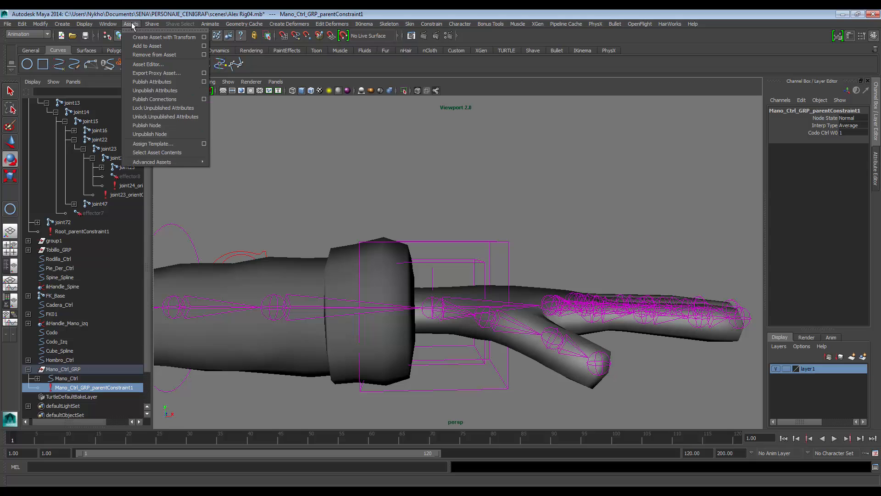
pyautogui.moveTo(248, 63)
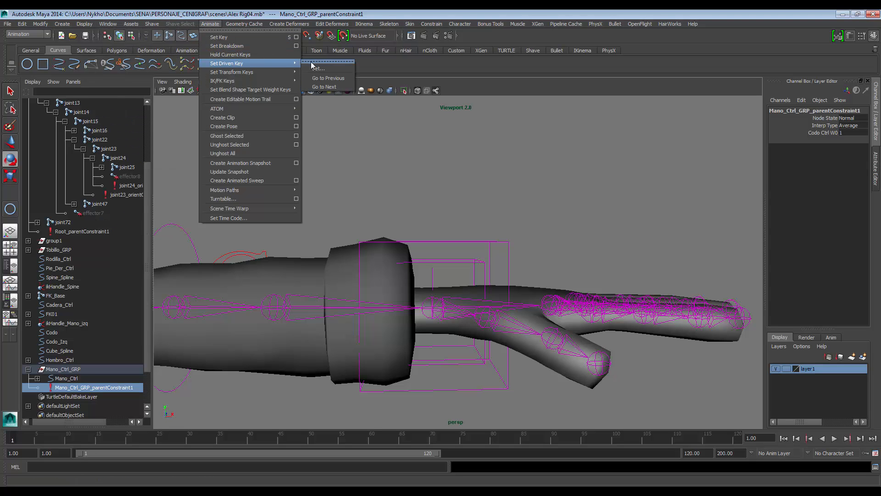
pyautogui.click(320, 68)
pyautogui.moveTo(387, 177); pyautogui.dragTo(244, 51)
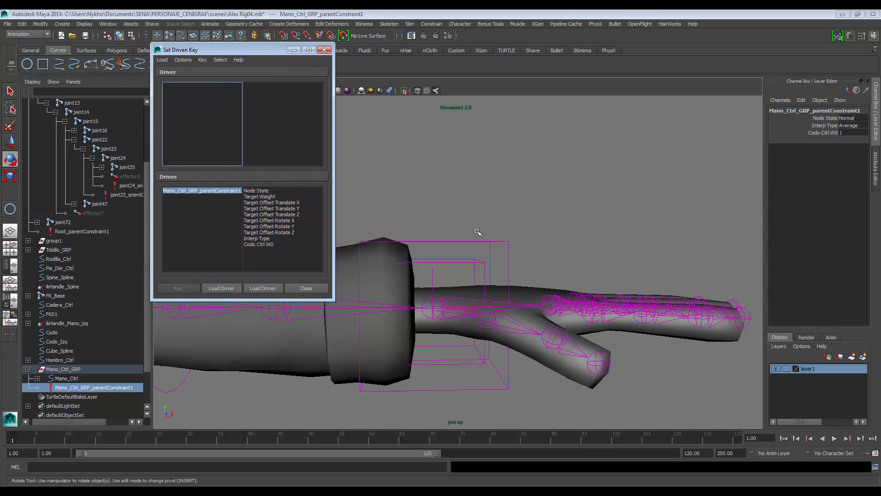
# Step: Load Mano_Ctrl as the driver and choose its IKFK attribute
pyautogui.moveTo(478, 232); pyautogui.dragTo(537, 261)
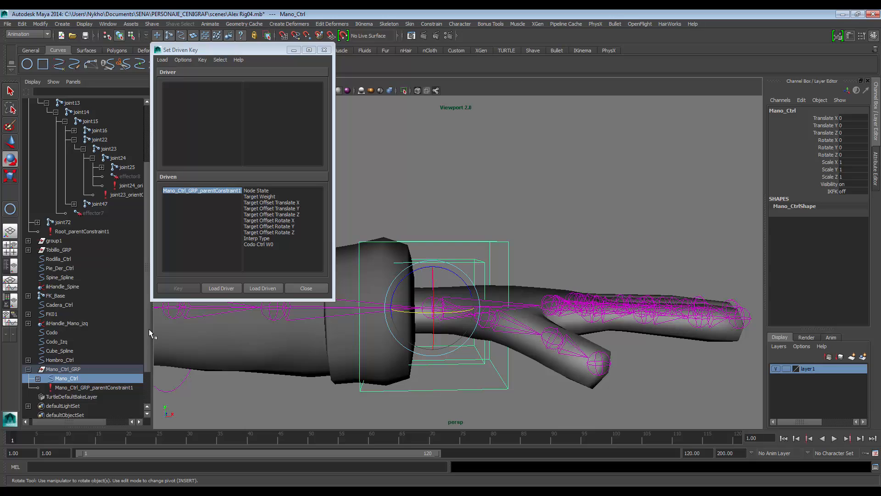
pyautogui.click(101, 387)
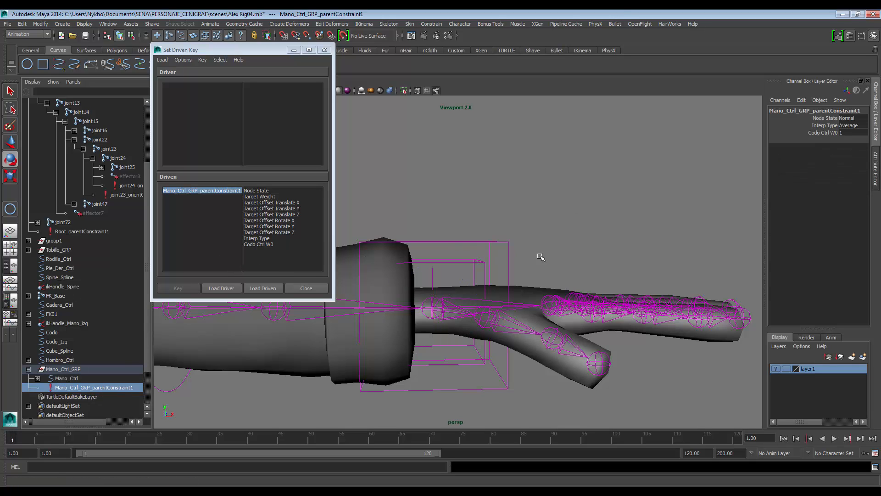
pyautogui.click(510, 246)
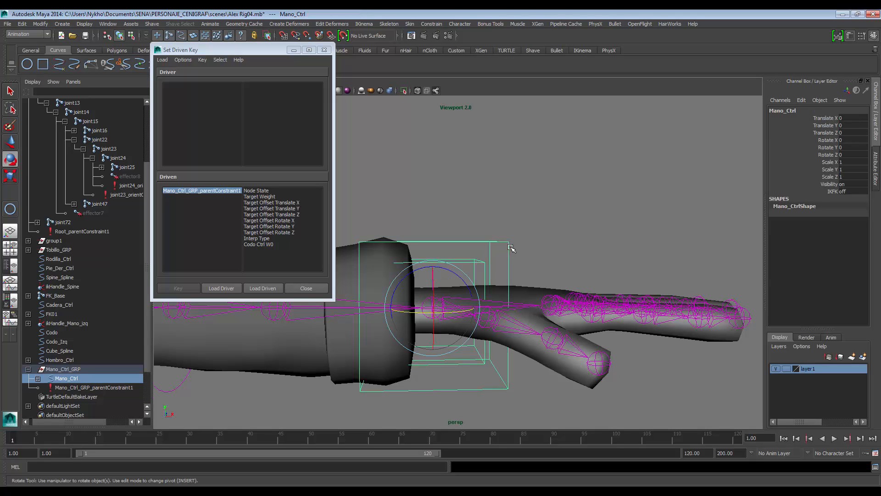
pyautogui.click(233, 288)
pyautogui.click(250, 146)
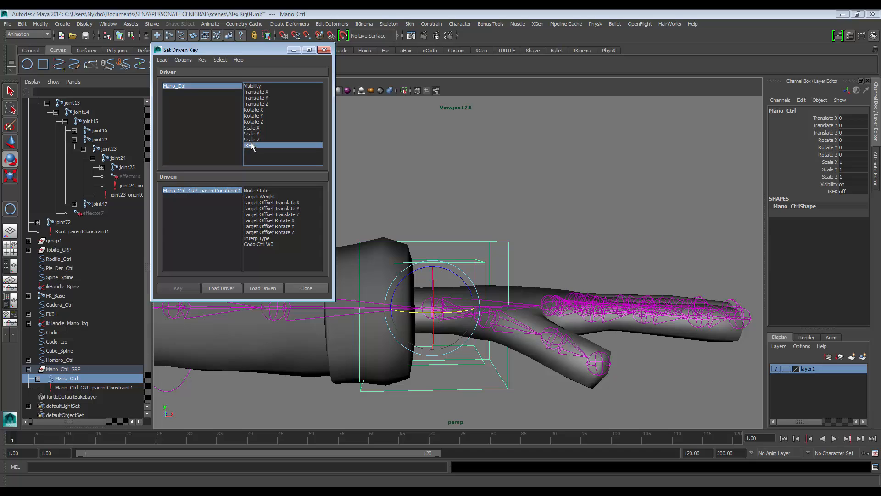
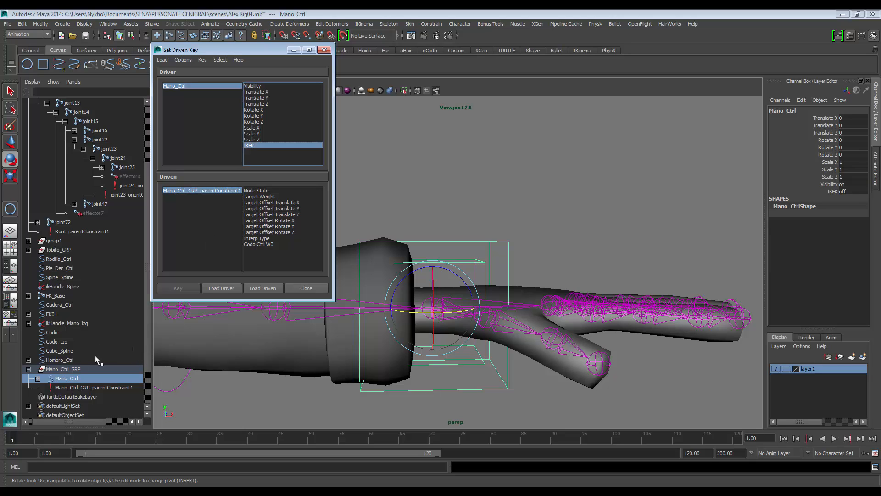
# Step: Load Mano_Ctrl_GRP_parentConstraint1 as driven, choose Codo Ctrl W0, and key it against IKFK off
pyautogui.click(99, 387)
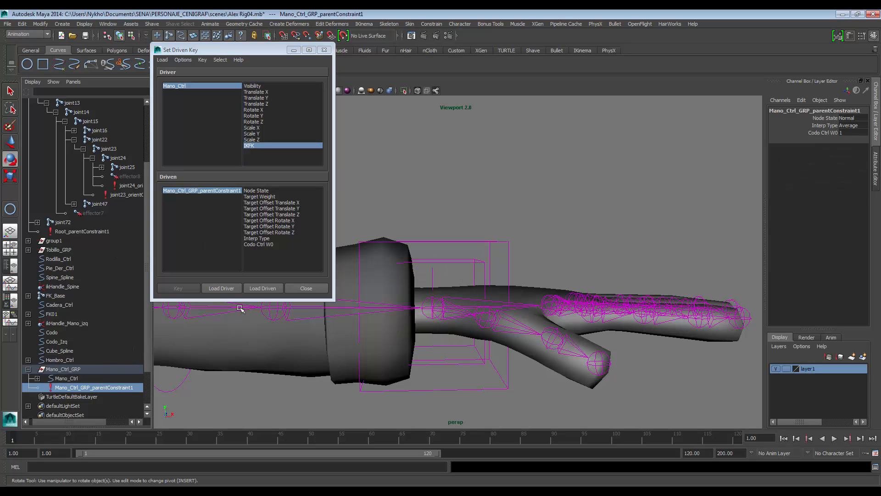
pyautogui.click(262, 288)
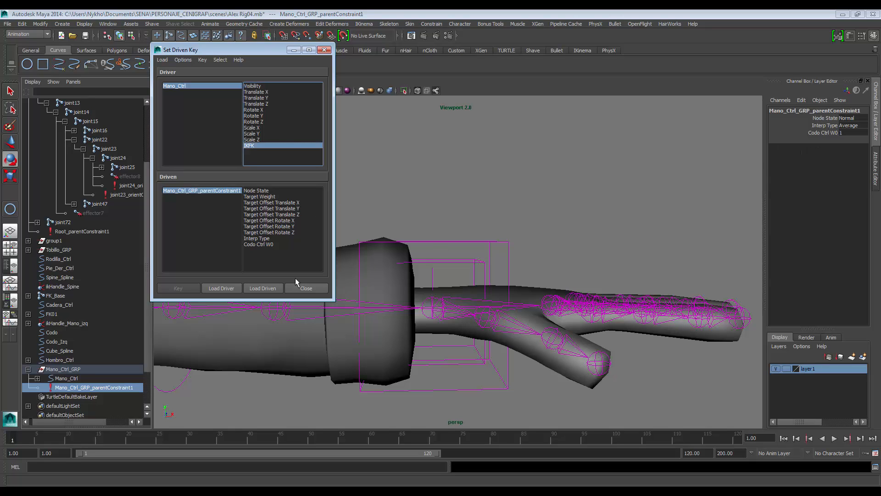
pyautogui.click(269, 245)
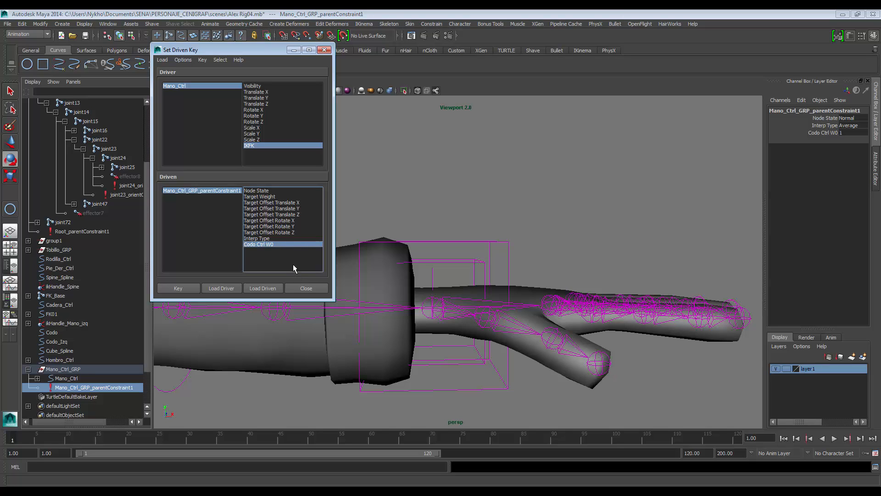
pyautogui.click(181, 286)
# Step: Select the driver Mano_Ctrl and switch its IKFK attribute on
pyautogui.click(201, 86)
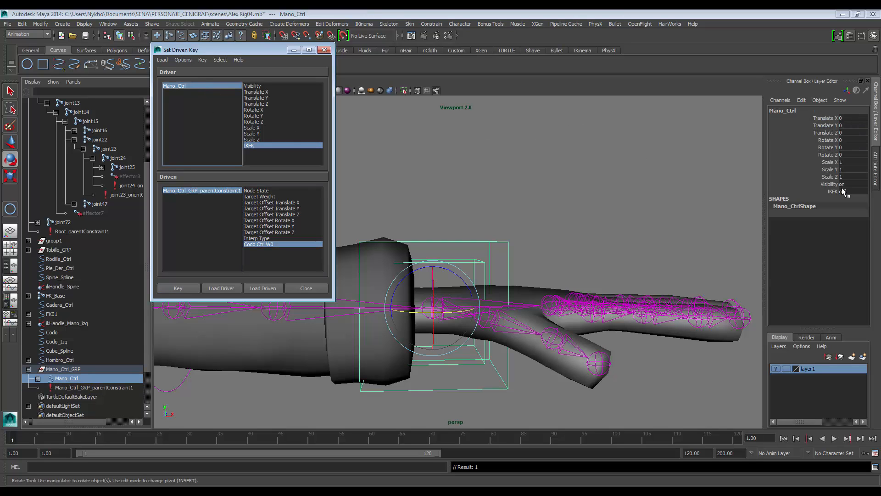
pyautogui.doubleClick(843, 192)
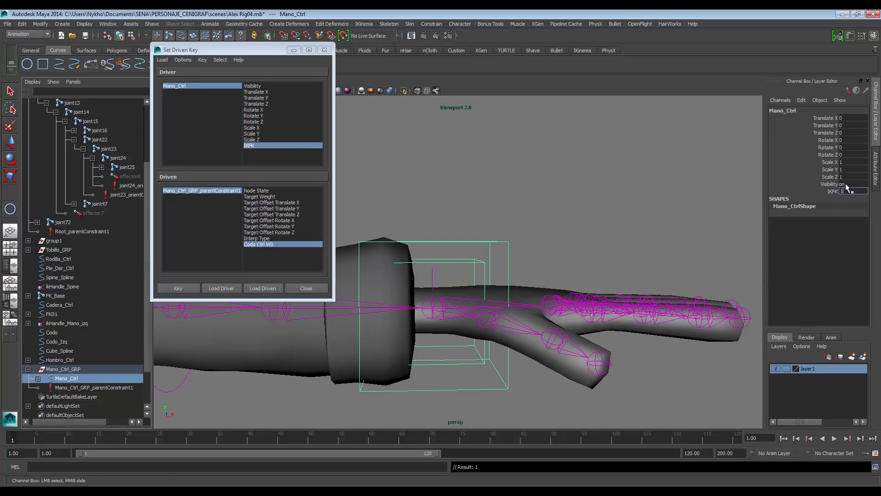
pyautogui.press('Tab')
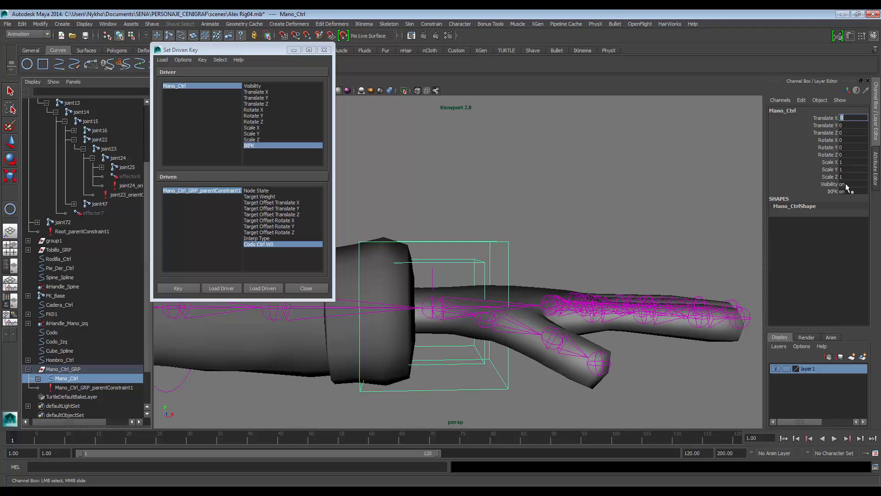
# Step: Select the driven parent constraint, edit its Codo Ctrl W0 weight, and clear the selection
pyautogui.click(195, 191)
pyautogui.click(839, 133)
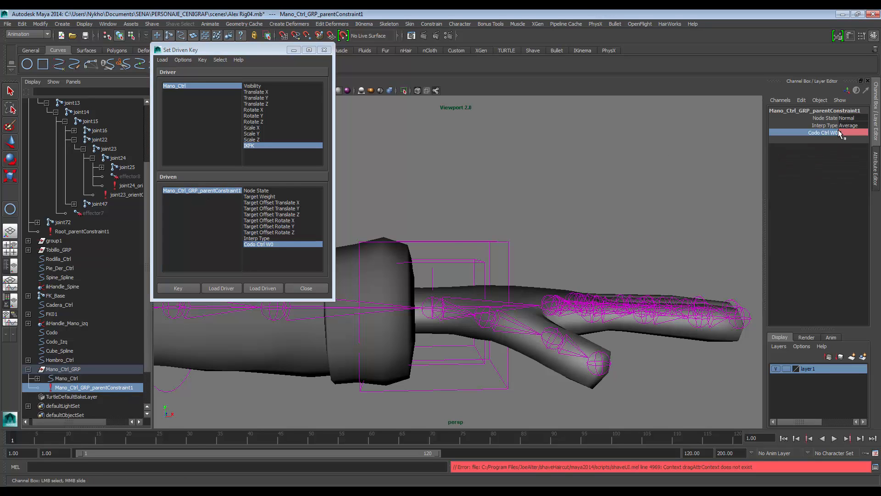
pyautogui.click(841, 133)
pyautogui.press('Return')
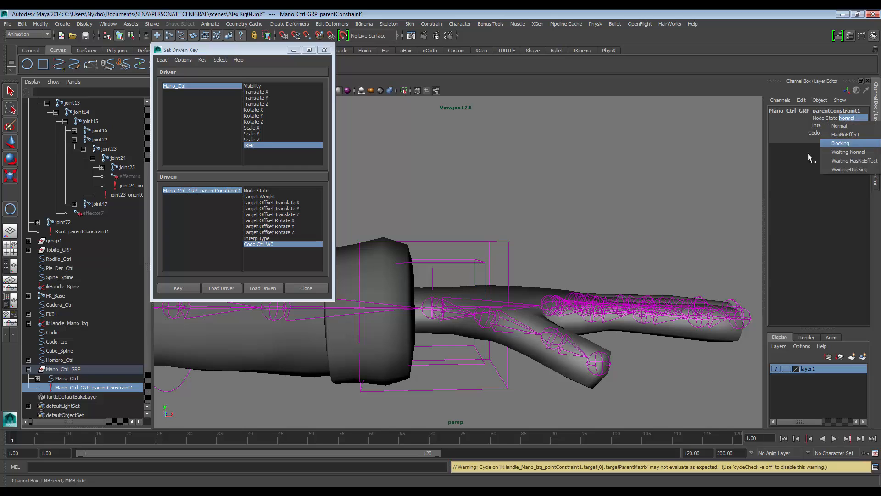
pyautogui.click(779, 128)
pyautogui.click(465, 153)
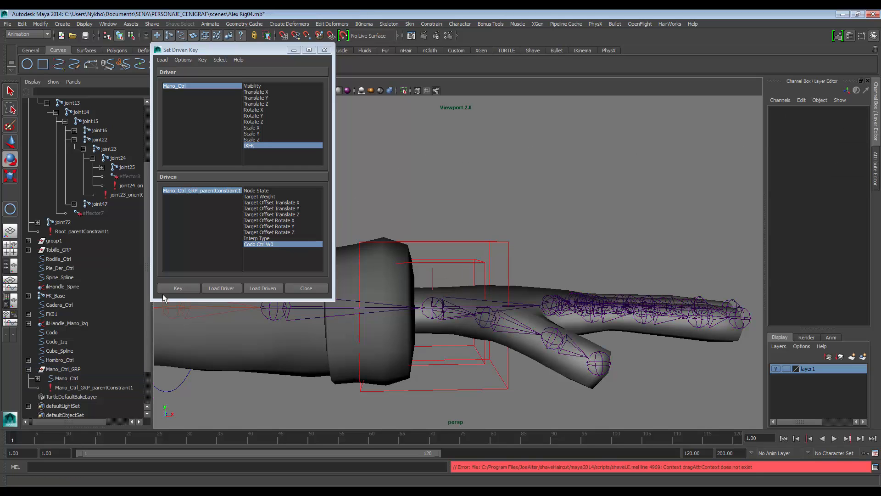
# Step: Key the parent constraint's Codo Ctrl W0 weight against IKFK on and minimize the Set Driven Key window
pyautogui.click(179, 290)
pyautogui.keyDown('alt'); pyautogui.moveTo(487, 242); pyautogui.dragTo(498, 264, button='middle'); pyautogui.keyUp('alt')
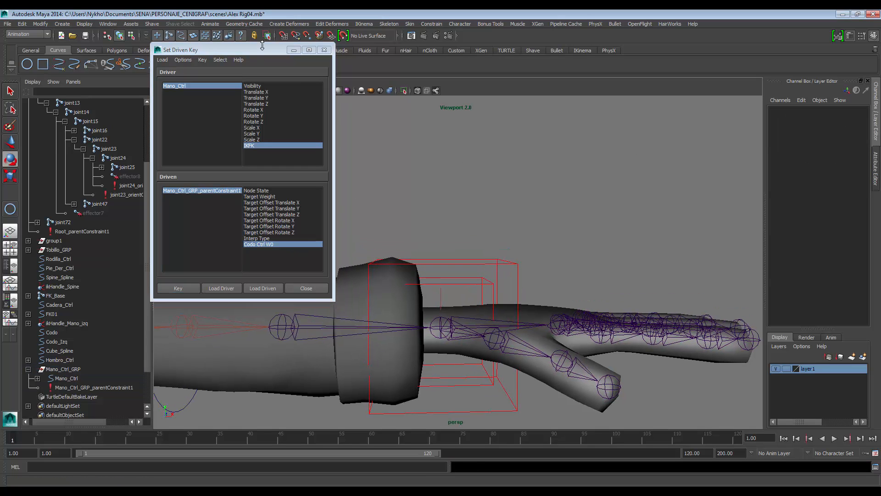
pyautogui.click(294, 49)
# Step: Test the IK arm by moving Mano_Ctrl along X and rotating it, and undo these changes
pyautogui.moveTo(492, 239); pyautogui.dragTo(526, 268)
pyautogui.scroll(-3, 477, 281)
pyautogui.keyDown('alt'); pyautogui.moveTo(431, 294); pyautogui.dragTo(383, 307); pyautogui.keyUp('alt')
pyautogui.press('w')
pyautogui.keyDown('alt'); pyautogui.moveTo(384, 307); pyautogui.dragTo(477, 275, button='middle'); pyautogui.keyUp('alt')
pyautogui.scroll(-3, 455, 269)
pyautogui.scroll(3, 454, 268)
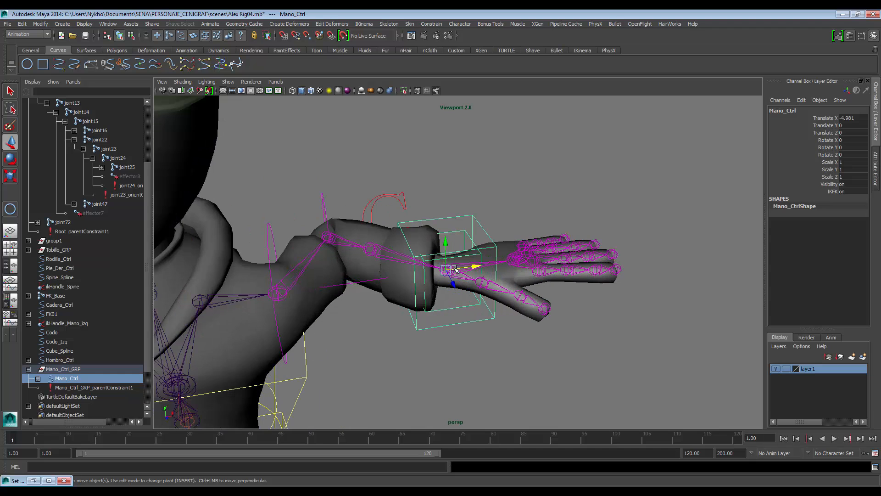
pyautogui.press('e')
pyautogui.moveTo(463, 291); pyautogui.dragTo(431, 290)
pyautogui.hotkey('ctrl', 'z')
pyautogui.hotkey('ctrl', 'z')
pyautogui.hotkey('ctrl', 'z')
pyautogui.hotkey('ctrl', 'z')
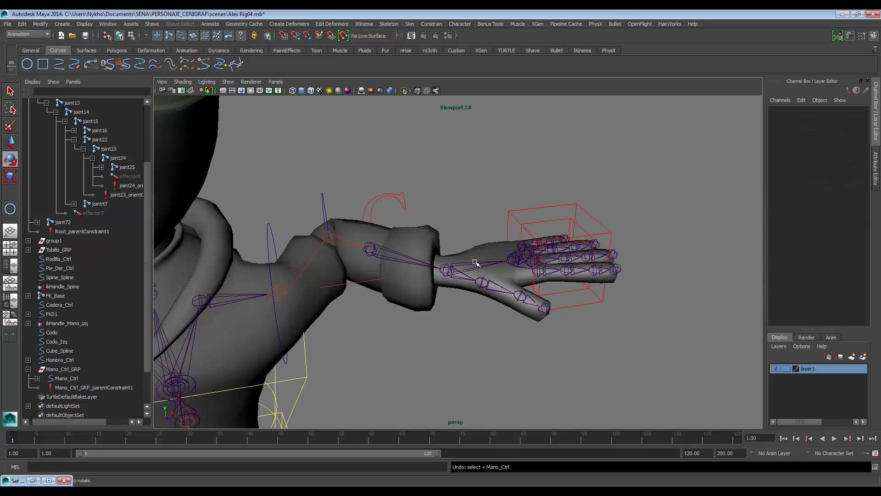
# Step: Select Mano_Ctrl, move it along X to test the arm, and reset its Translate X to 0
pyautogui.click(517, 220)
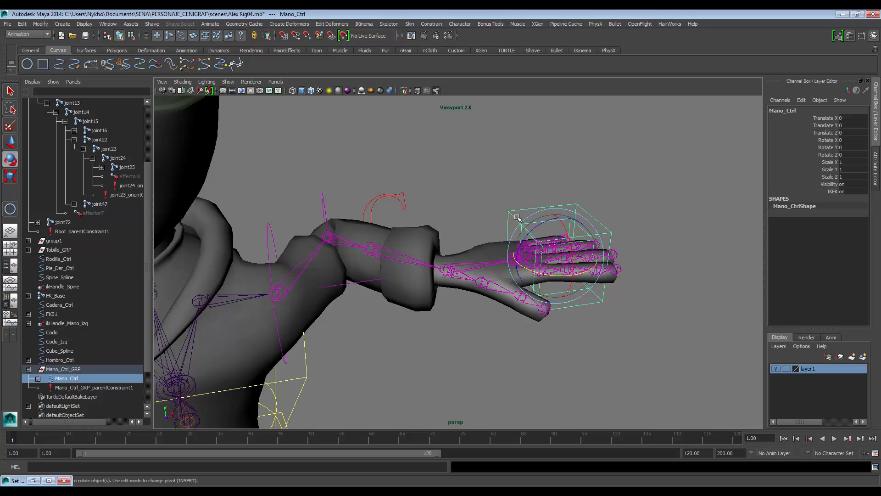
pyautogui.press('w')
pyautogui.click(581, 249)
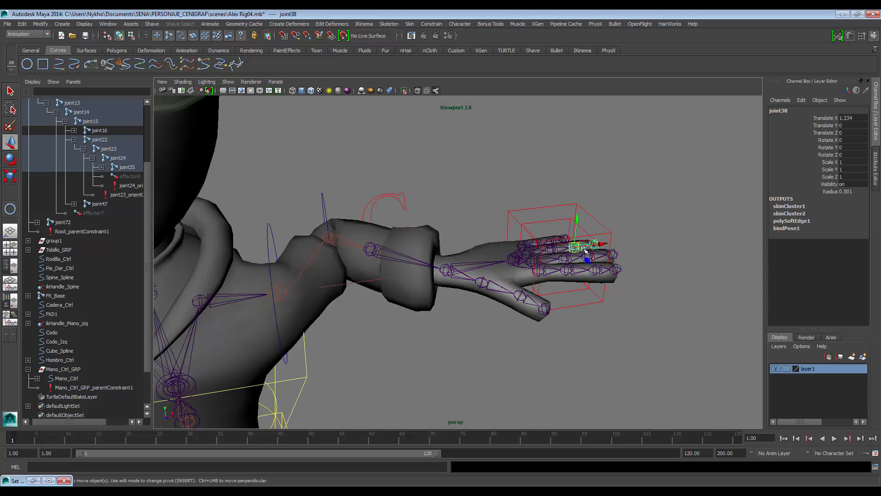
pyautogui.hotkey('ctrl', 'z')
pyautogui.moveTo(583, 251)
pyautogui.mouseDown()
pyautogui.moveTo(594, 248)
pyautogui.moveTo(574, 252)
pyautogui.mouseUp()
pyautogui.click(855, 118)
pyautogui.write('0')
pyautogui.press('Tab')
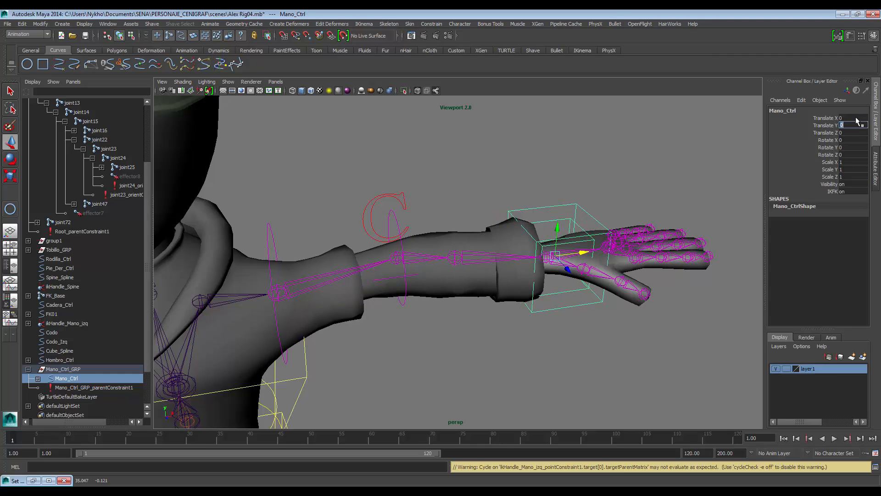
# Step: Switch Mano_Ctrl's IKFK attribute off
pyautogui.scroll(5, 580, 254)
pyautogui.scroll(-2, 580, 254)
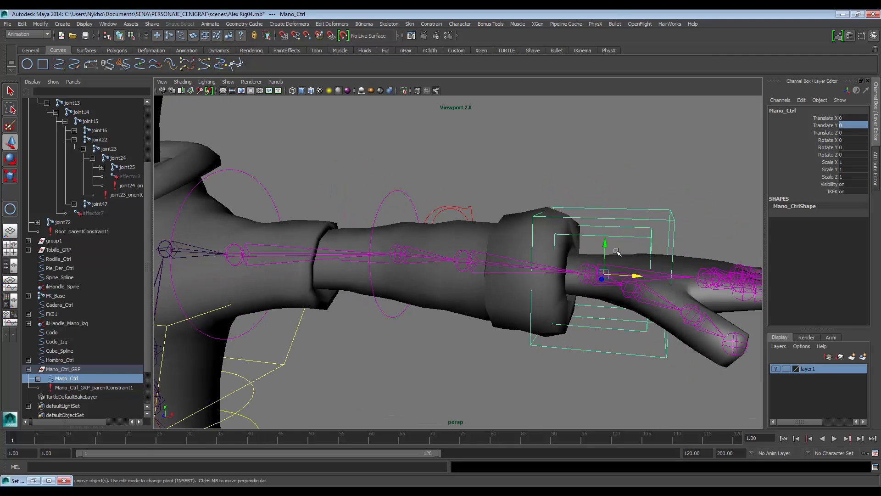
pyautogui.click(847, 191)
pyautogui.click(835, 192)
pyautogui.click(845, 191)
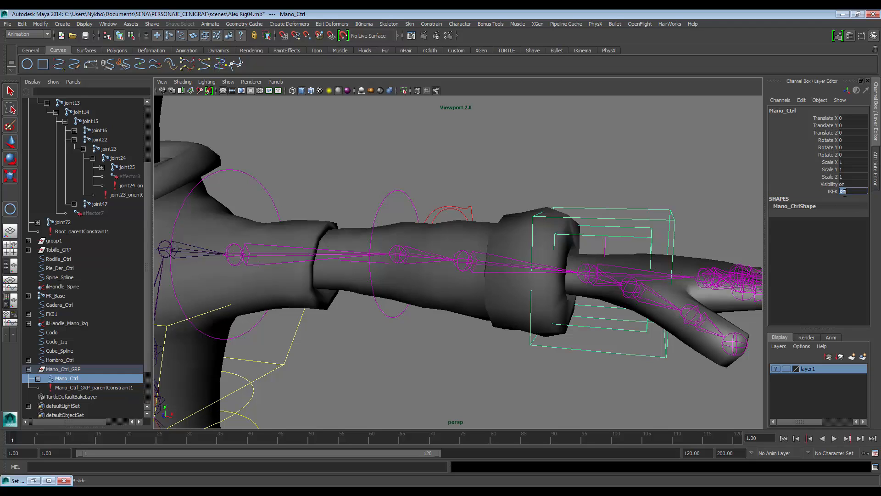
pyautogui.press('Return')
# Step: Test the FK setup by rotating the elbow control Codo_ctrl, and undo the rotation
pyautogui.keyDown('alt'); pyautogui.moveTo(440, 207); pyautogui.dragTo(405, 212); pyautogui.keyUp('alt')
pyautogui.press('w')
pyautogui.scroll(-2, 406, 213)
pyautogui.scroll(-1, 405, 212)
pyautogui.press('e')
pyautogui.moveTo(430, 277); pyautogui.dragTo(392, 273)
pyautogui.hotkey('ctrl', 'z')
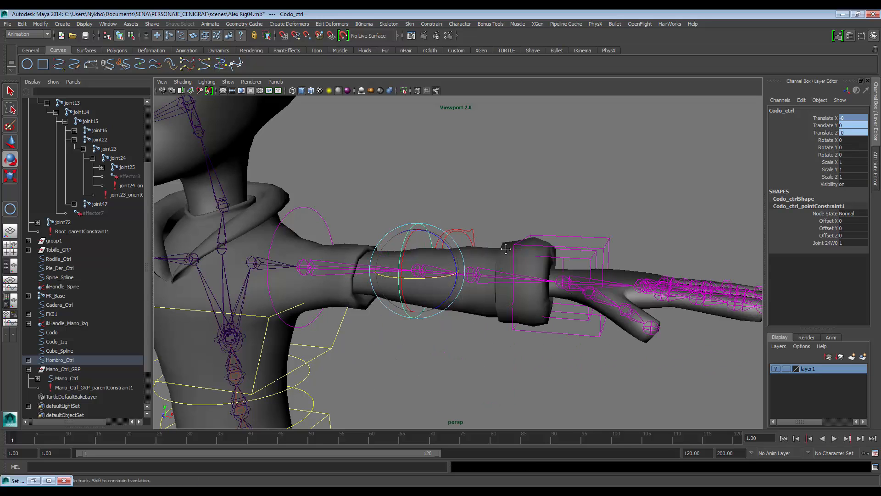
pyautogui.keyDown('alt'); pyautogui.moveTo(506, 248); pyautogui.dragTo(500, 249, button='middle'); pyautogui.keyUp('alt')
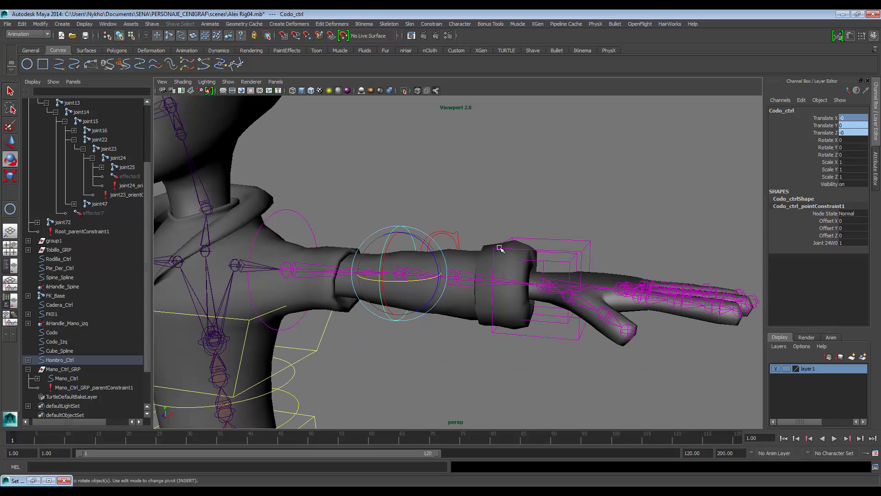
# Step: Select the shoulder control Hombro_Ctrl and examine the FK arm controls
pyautogui.click(570, 215)
pyautogui.scroll(3, 573, 220)
pyautogui.moveTo(285, 207); pyautogui.dragTo(323, 228)
pyautogui.keyDown('alt'); pyautogui.moveTo(312, 229); pyautogui.dragTo(339, 240, button='middle'); pyautogui.keyUp('alt')
pyautogui.moveTo(276, 204)
pyautogui.keyDown('alt'); pyautogui.mouseDown(button='middle')
pyautogui.moveTo(321, 220)
pyautogui.moveTo(354, 252)
pyautogui.moveTo(339, 248)
pyautogui.mouseUp(button='middle'); pyautogui.keyUp('alt')
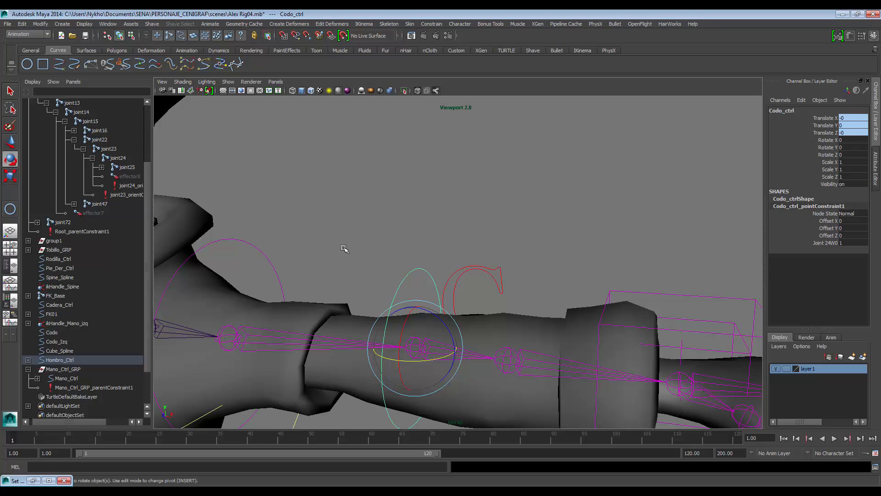
pyautogui.click(232, 240)
pyautogui.keyDown('alt'); pyautogui.moveTo(232, 239); pyautogui.dragTo(492, 319, button='middle'); pyautogui.keyUp('alt')
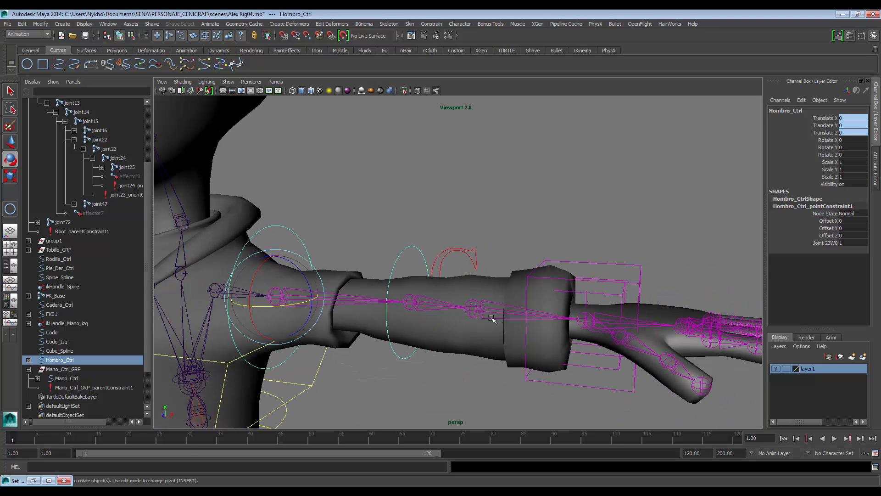
# Step: Test Mano_Ctrl by moving it along X with IKFK off, and undo the move
pyautogui.click(637, 266)
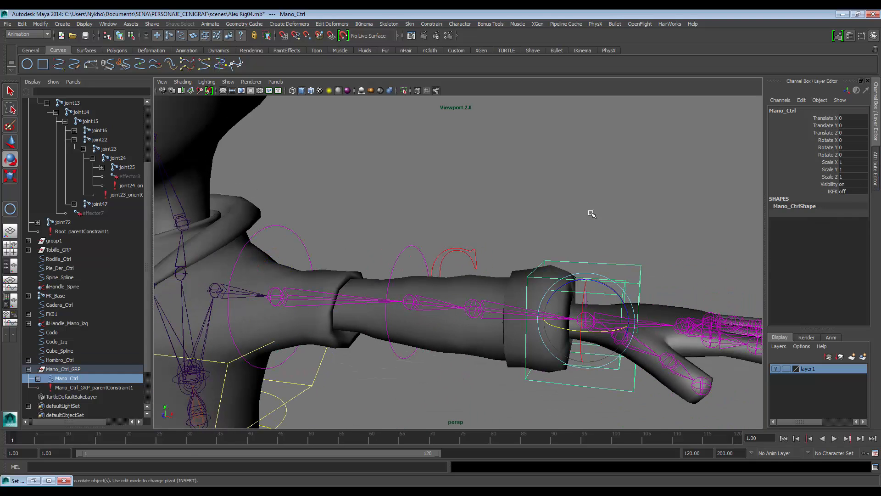
pyautogui.press('w')
pyautogui.moveTo(619, 322); pyautogui.dragTo(565, 317)
pyautogui.hotkey('ctrl', 'z')
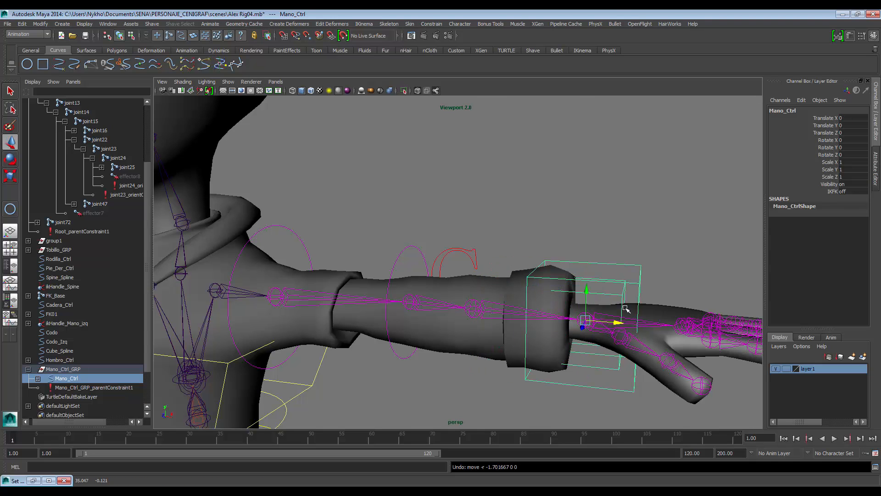
pyautogui.keyDown('alt'); pyautogui.moveTo(430, 246); pyautogui.dragTo(424, 275, button='middle'); pyautogui.keyUp('alt')
pyautogui.scroll(1, 436, 287)
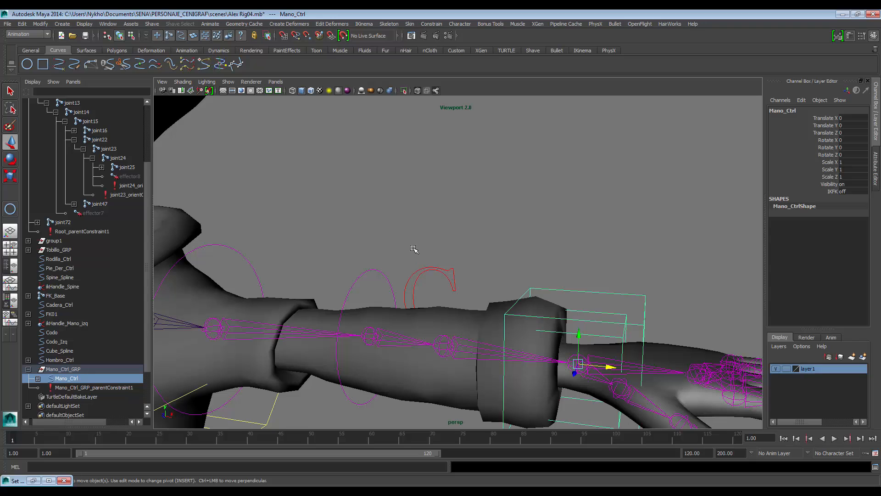
# Step: Select the C-shaped elbow control Codo_Izq and open Set Driven Key with it as the driven object
pyautogui.click(452, 281)
pyautogui.keyDown('alt'); pyautogui.moveTo(527, 219); pyautogui.dragTo(525, 223, button='middle'); pyautogui.keyUp('alt')
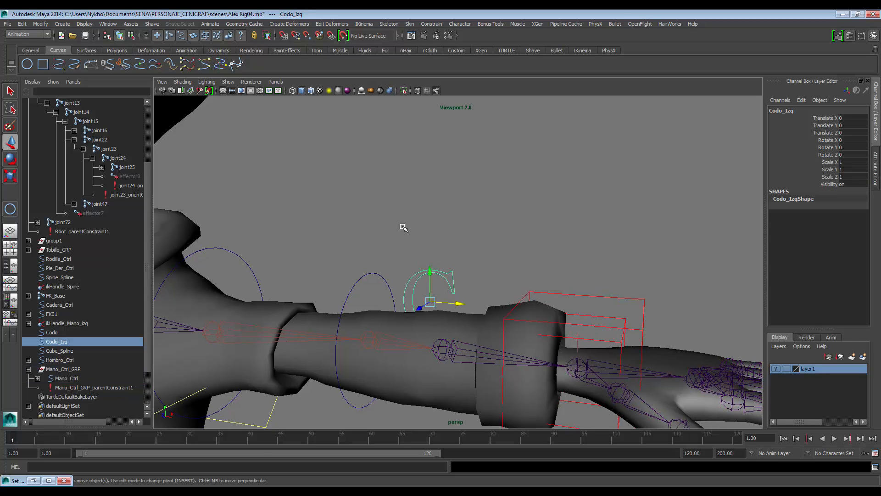
pyautogui.click(112, 24)
pyautogui.moveTo(214, 26)
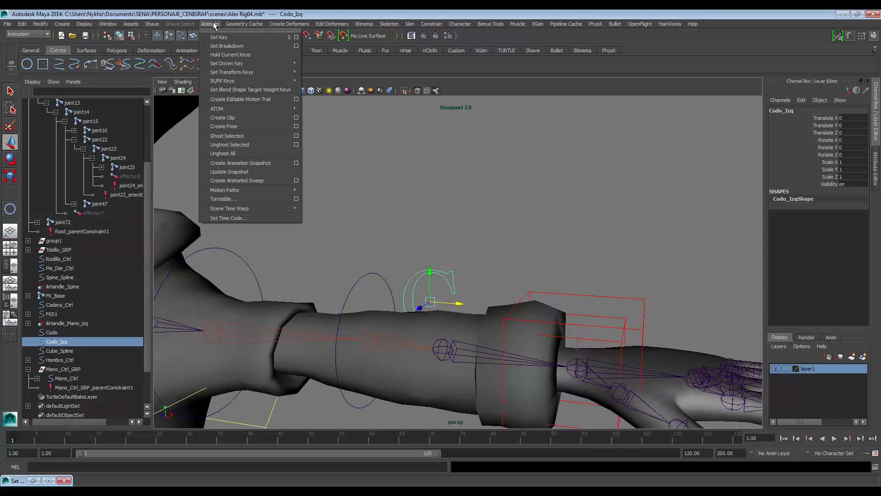
pyautogui.moveTo(230, 64)
pyautogui.click(329, 64)
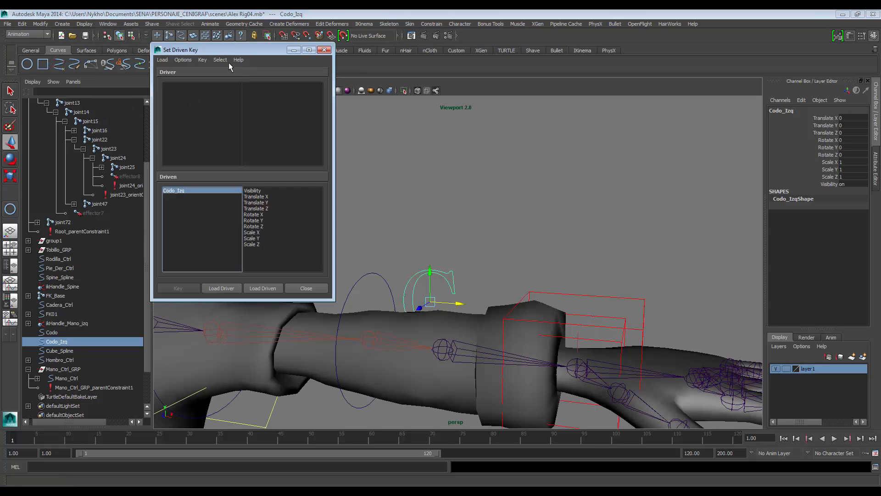
pyautogui.moveTo(244, 49); pyautogui.dragTo(116, 40)
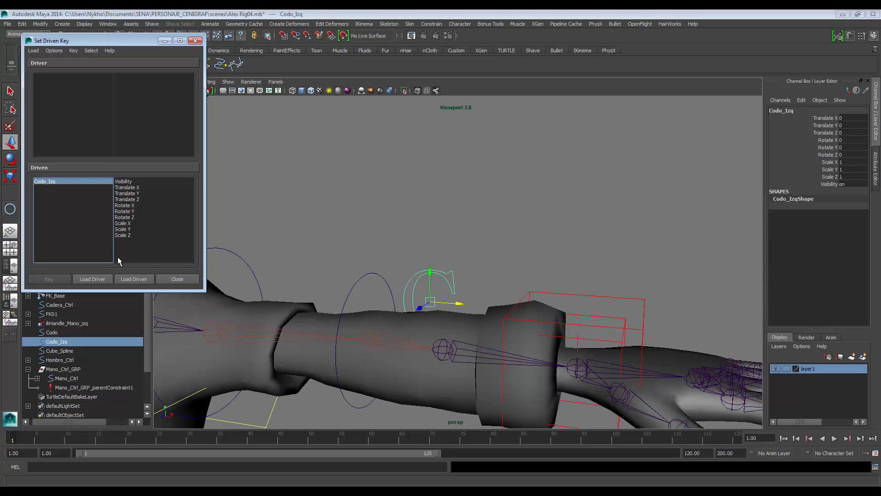
# Step: Load Mano_Ctrl as the driver for the elbow control and choose its IKFK attribute
pyautogui.click(594, 296)
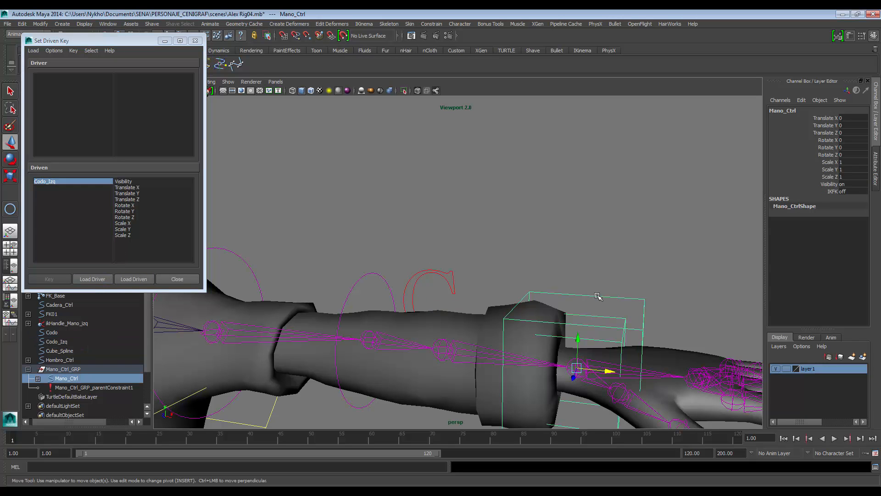
pyautogui.click(92, 279)
pyautogui.click(121, 137)
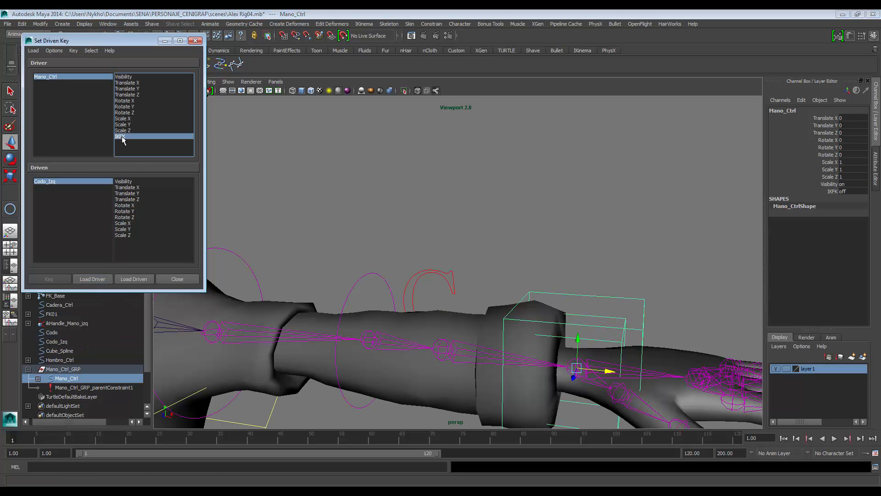
# Step: Rename Codo_Izq as Codo_Izq_Ctrl and load it as driven with Visibility chosen
pyautogui.click(74, 341)
pyautogui.doubleClick(74, 341)
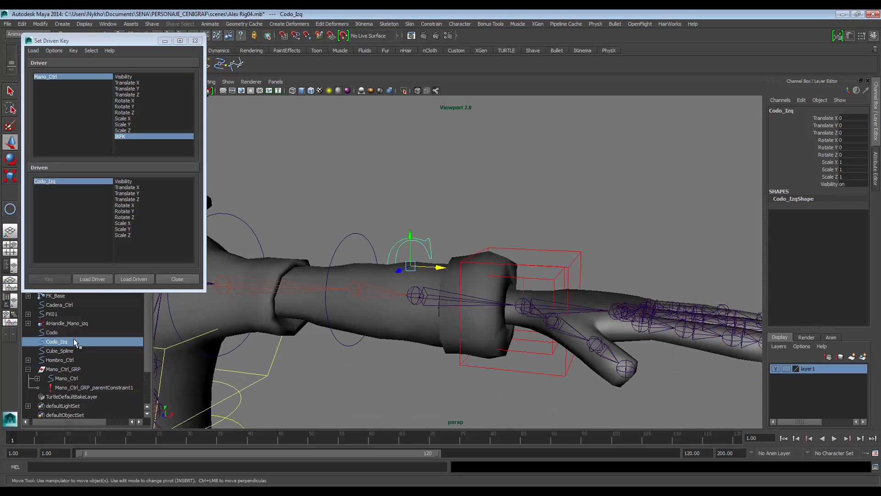
pyautogui.write('_Ctrl')
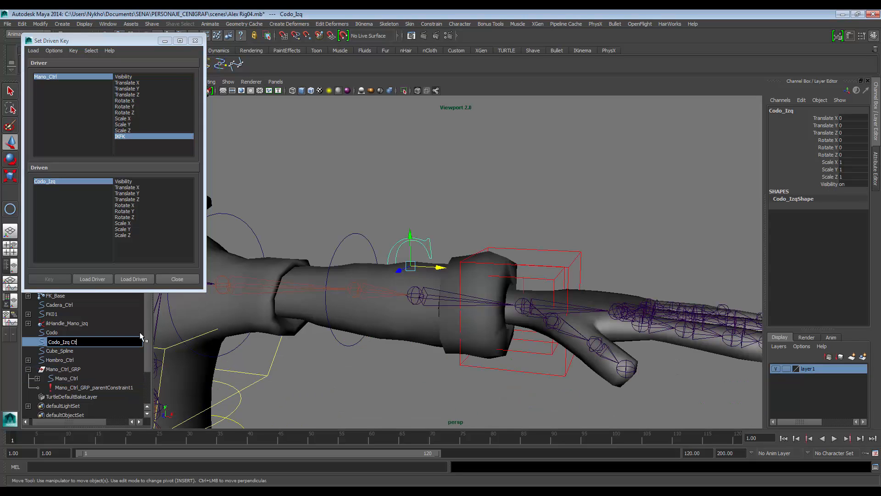
pyautogui.press('Return')
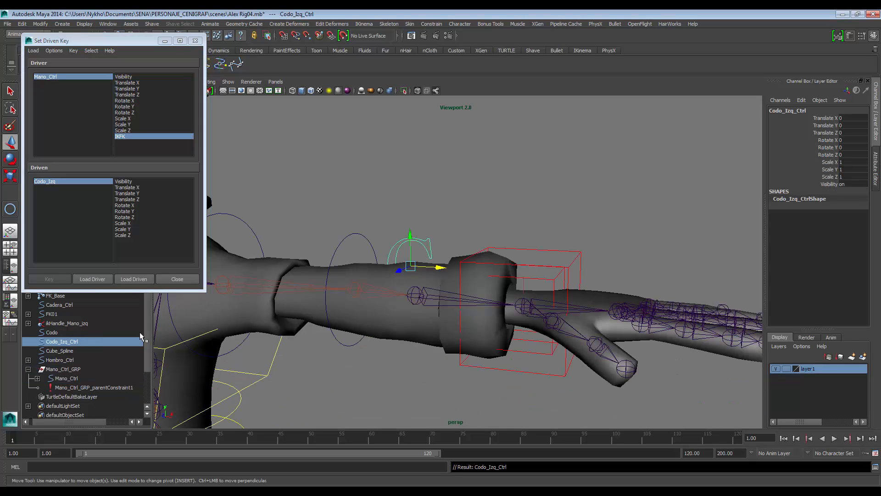
pyautogui.click(131, 279)
pyautogui.click(122, 183)
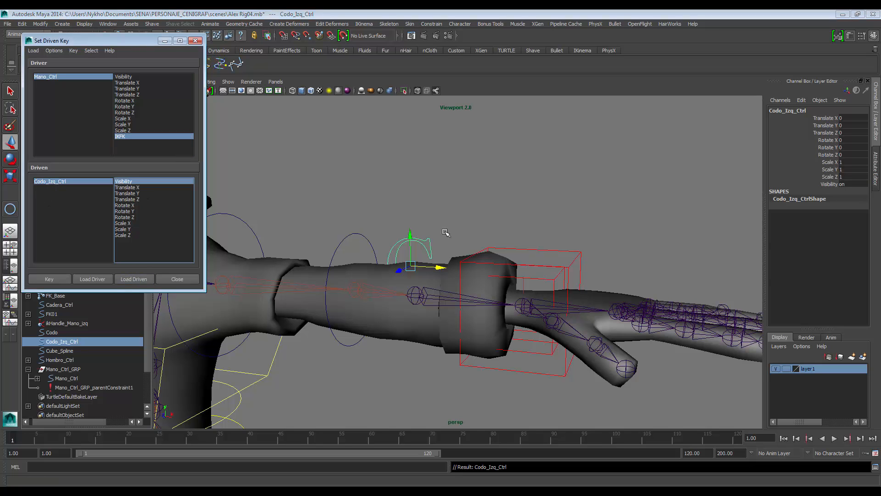
# Step: Select Mano_Ctrl, test a move along X and undo it, and key Codo_Izq_Ctrl's Visibility on against IKFK off
pyautogui.keyDown('alt'); pyautogui.moveTo(515, 257); pyautogui.dragTo(454, 245, button='middle'); pyautogui.keyUp('alt')
pyautogui.click(532, 239)
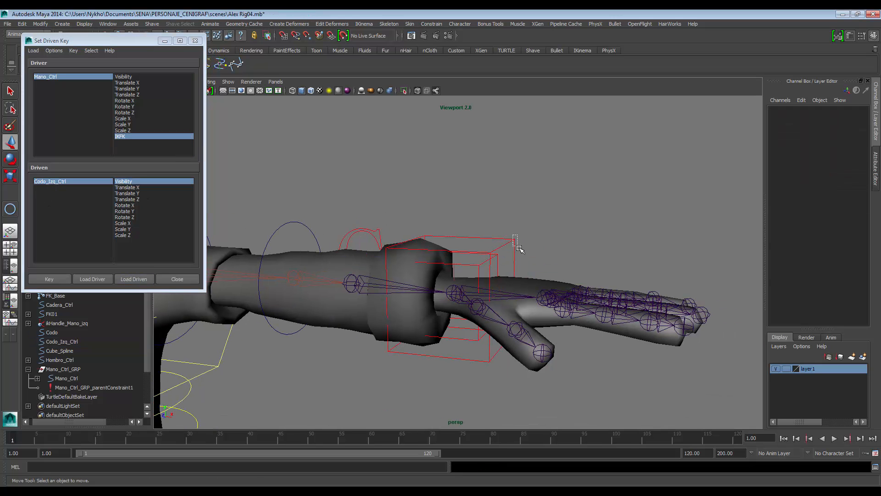
pyautogui.moveTo(512, 235); pyautogui.dragTo(518, 247)
pyautogui.keyDown('alt'); pyautogui.moveTo(706, 213); pyautogui.dragTo(712, 244, button='middle'); pyautogui.keyUp('alt')
pyautogui.scroll(1, 579, 246)
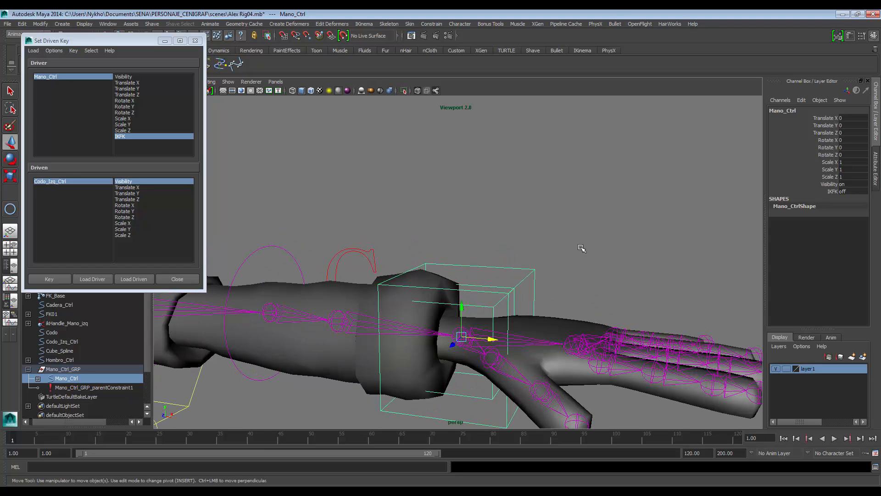
pyautogui.scroll(2, 579, 248)
pyautogui.keyDown('alt'); pyautogui.moveTo(471, 236); pyautogui.dragTo(565, 186, button='middle'); pyautogui.keyUp('alt')
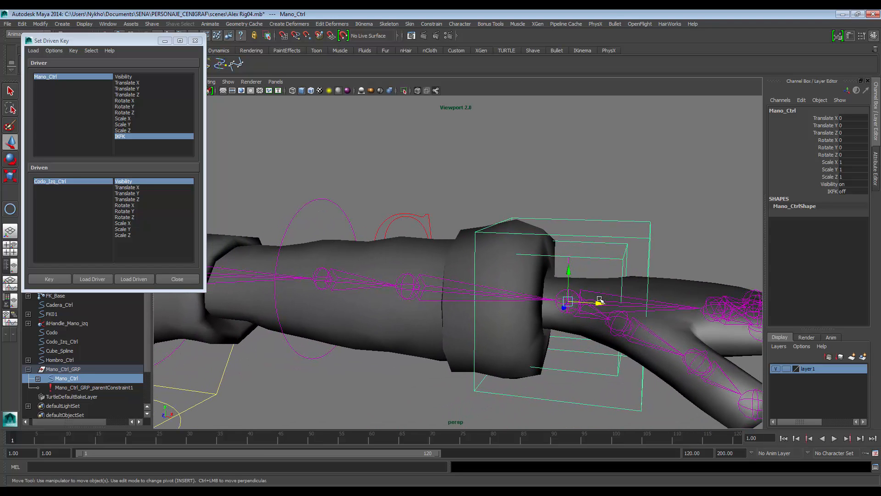
pyautogui.moveTo(600, 305); pyautogui.dragTo(556, 301)
pyautogui.hotkey('ctrl', 'z')
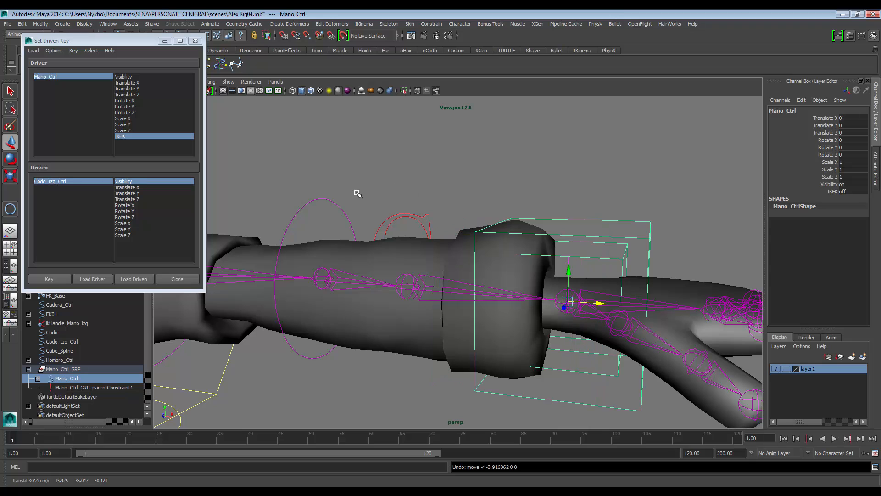
pyautogui.click(48, 279)
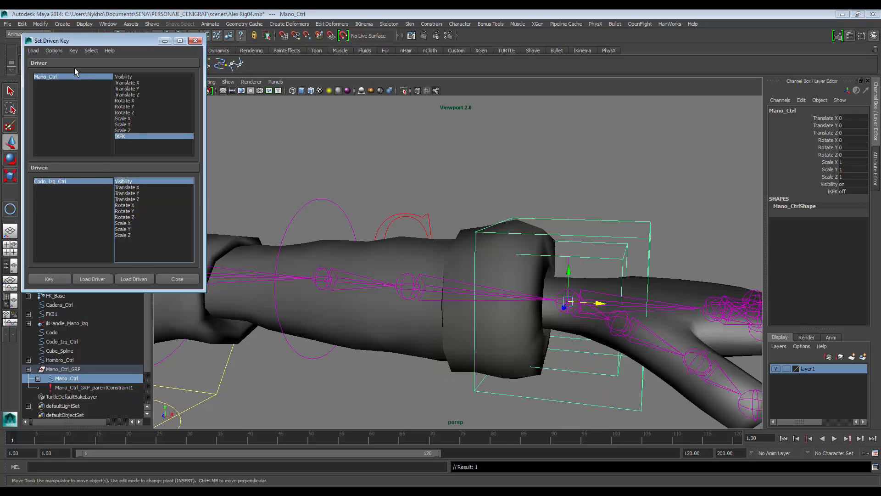
# Step: Select the driven Codo_Izq_Ctrl, turn its Visibility off, and key it against IKFK
pyautogui.click(98, 181)
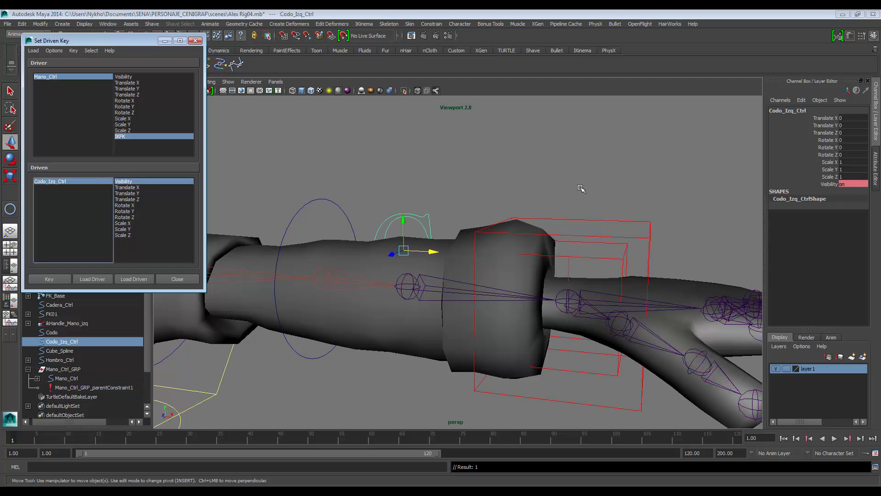
pyautogui.keyDown('alt'); pyautogui.moveTo(510, 206); pyautogui.dragTo(522, 227, button='middle'); pyautogui.keyUp('alt')
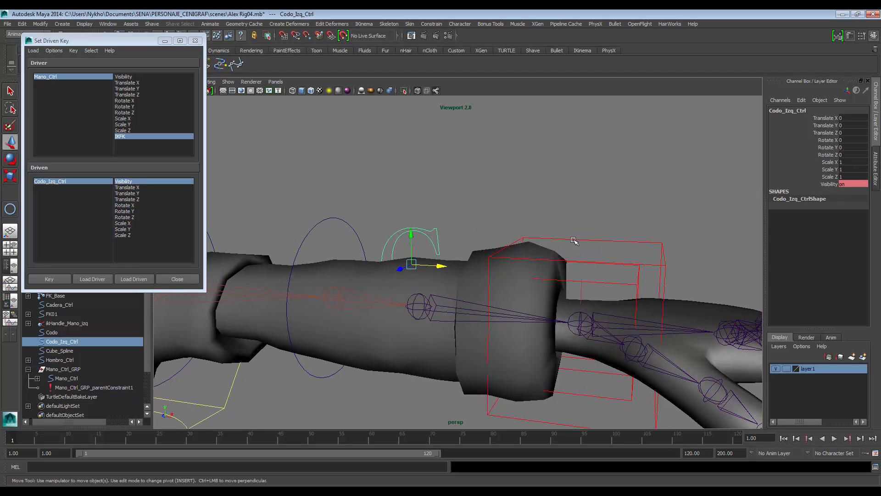
pyautogui.click(845, 186)
pyautogui.write('0')
pyautogui.press('Return')
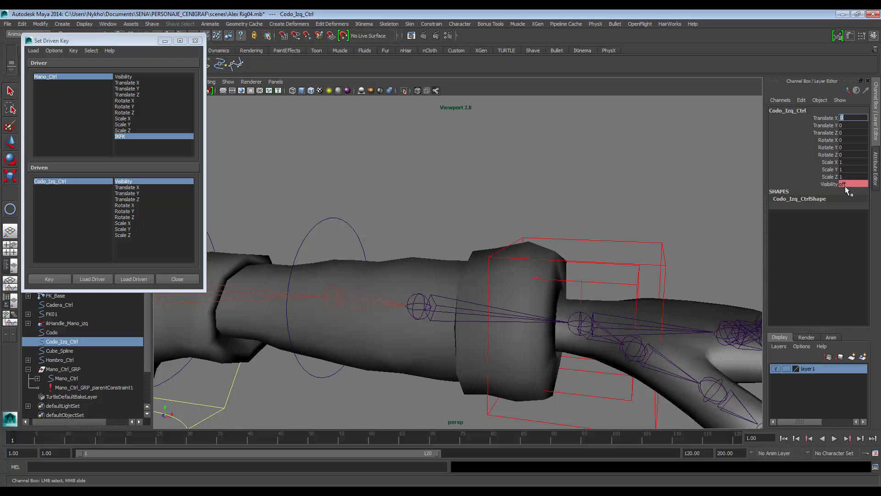
pyautogui.click(47, 279)
pyautogui.keyDown('alt'); pyautogui.moveTo(421, 238); pyautogui.dragTo(385, 264, button='middle'); pyautogui.keyUp('alt')
# Step: Select the driver Mano_Ctrl and set its IKFK attribute to off
pyautogui.click(78, 76)
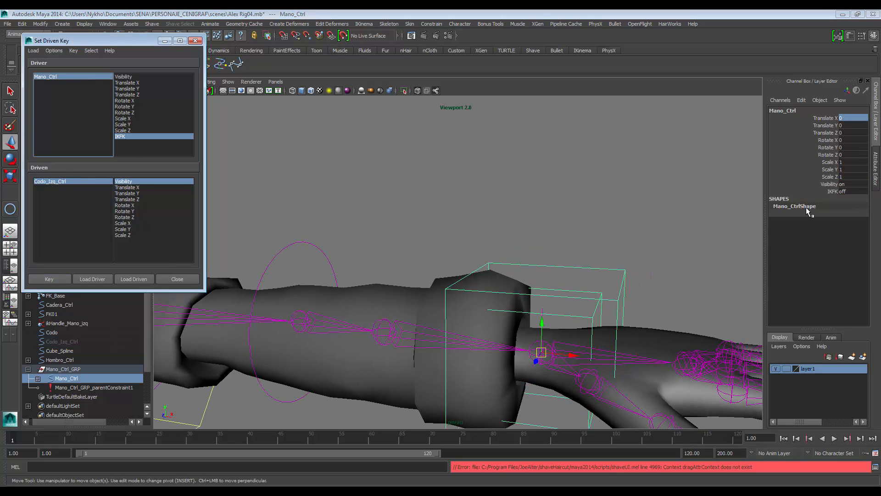
pyautogui.write('0')
pyautogui.press('Tab')
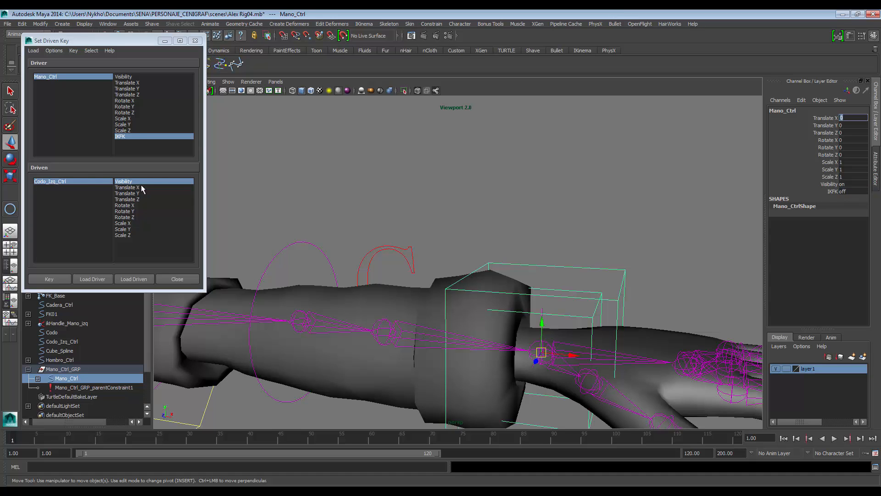
# Step: Select the driven Codo_Izq_Ctrl, turn its Visibility off, and key it against Mano_Ctrl's IKFK off
pyautogui.click(83, 180)
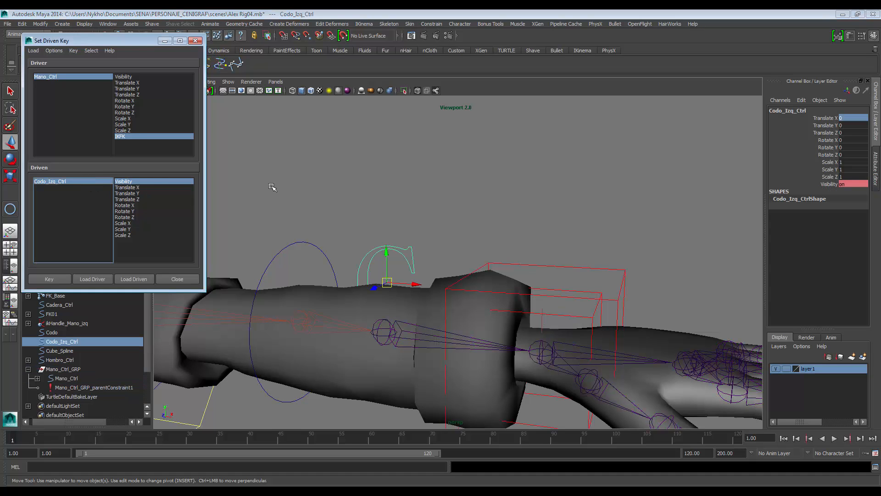
pyautogui.click(848, 183)
pyautogui.write('0')
pyautogui.press('Tab')
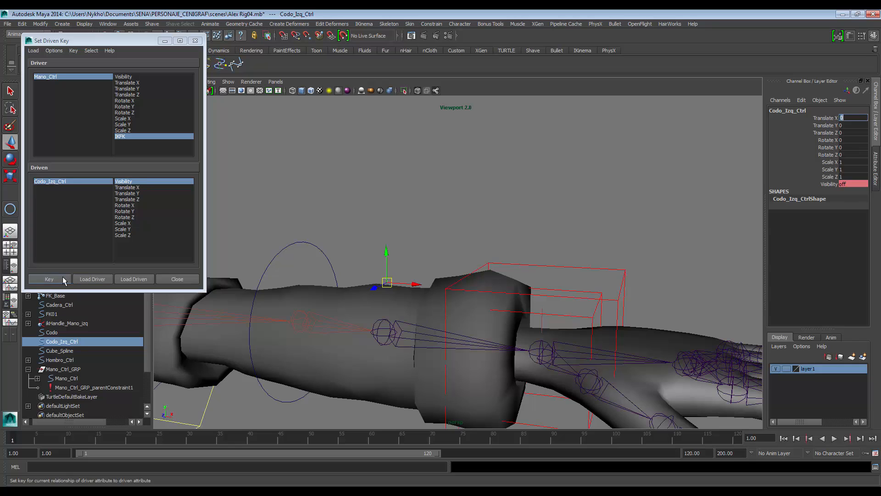
# Step: Select Mano_Ctrl and set its IKFK attribute to on to check the elbow control
pyautogui.moveTo(577, 248); pyautogui.dragTo(606, 274)
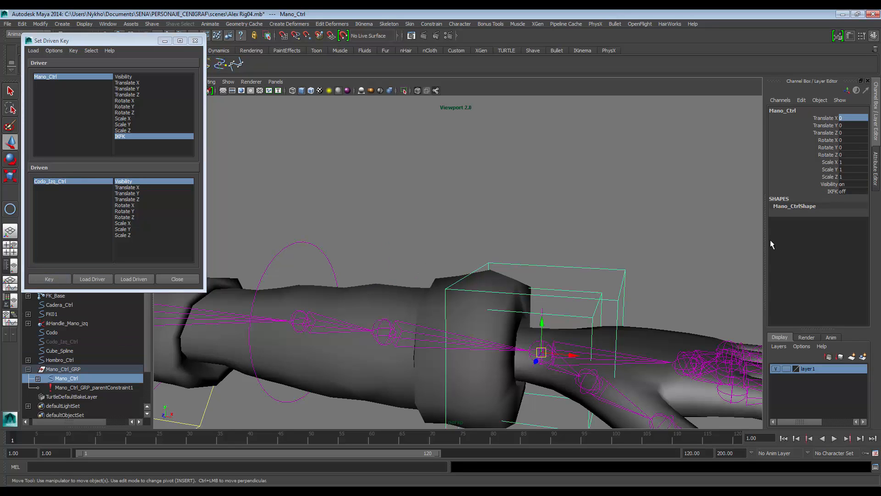
pyautogui.click(854, 191)
pyautogui.click(835, 192)
pyautogui.click(848, 191)
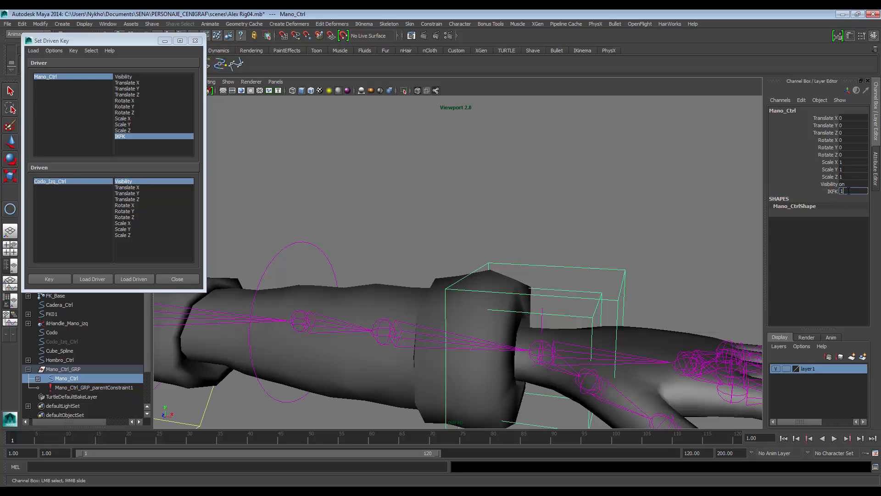
pyautogui.write('1')
pyautogui.press('Return')
pyautogui.keyDown('alt'); pyautogui.moveTo(535, 201); pyautogui.dragTo(444, 244); pyautogui.keyUp('alt')
pyautogui.press('w')
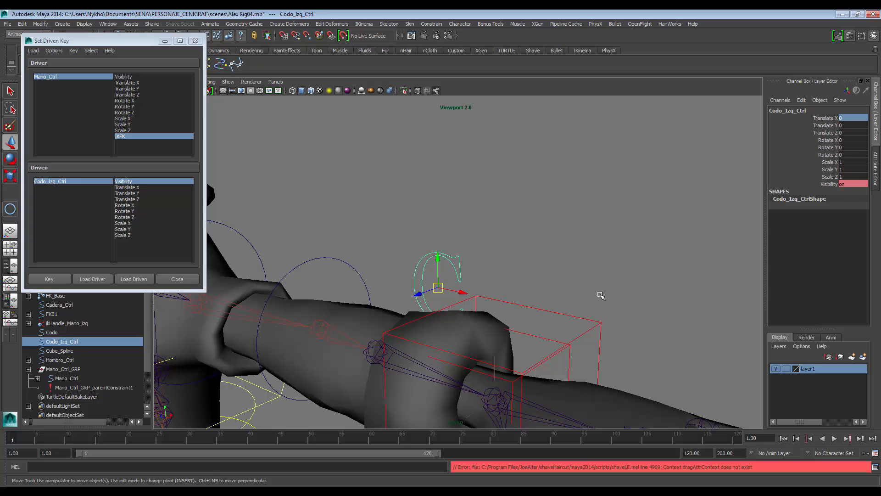
# Step: Switch Mano_Ctrl's IKFK off and back on to test the elbow control's visibility
pyautogui.click(852, 193)
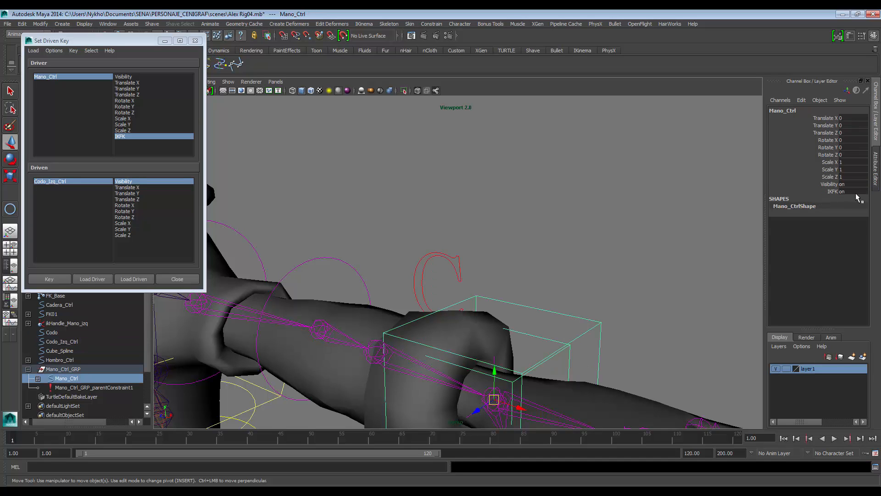
pyautogui.write('0')
pyautogui.press('Tab')
pyautogui.click(856, 191)
pyautogui.write('1')
pyautogui.press('Tab')
pyautogui.keyDown('alt'); pyautogui.moveTo(482, 225); pyautogui.dragTo(513, 270); pyautogui.keyUp('alt')
pyautogui.keyDown('alt'); pyautogui.moveTo(514, 270); pyautogui.dragTo(522, 235, button='right'); pyautogui.keyUp('alt')
pyautogui.click(522, 235)
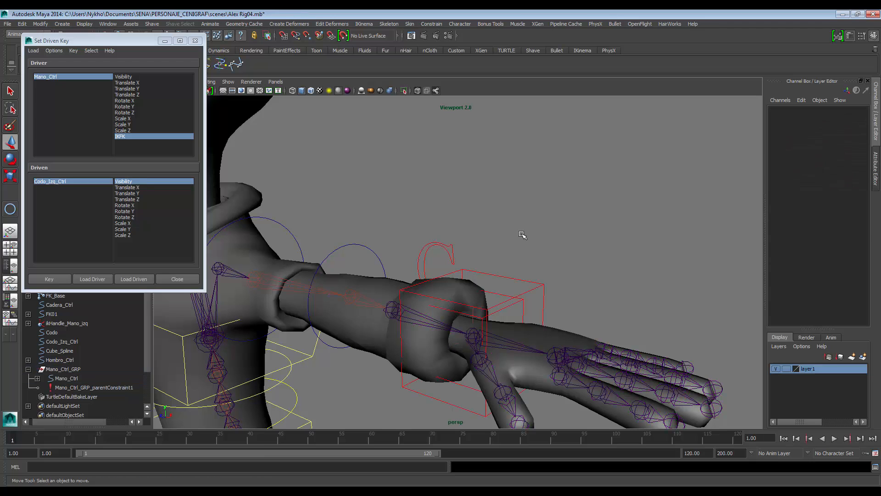
# Step: Try turning off Hombro_Ctrl's Visibility and undo the change
pyautogui.keyDown('alt'); pyautogui.moveTo(427, 228); pyautogui.dragTo(398, 260); pyautogui.keyUp('alt')
pyautogui.keyDown('alt'); pyautogui.moveTo(355, 205); pyautogui.dragTo(367, 212, button='middle'); pyautogui.keyUp('alt')
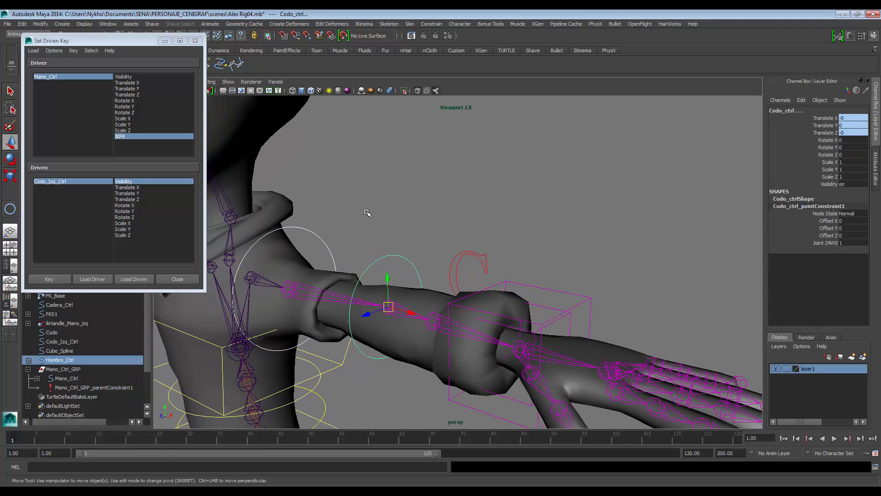
pyautogui.click(367, 212)
pyautogui.moveTo(311, 226); pyautogui.dragTo(325, 245)
pyautogui.keyDown('alt'); pyautogui.moveTo(423, 238); pyautogui.dragTo(541, 234, button='middle'); pyautogui.keyUp('alt')
pyautogui.scroll(1, 475, 258)
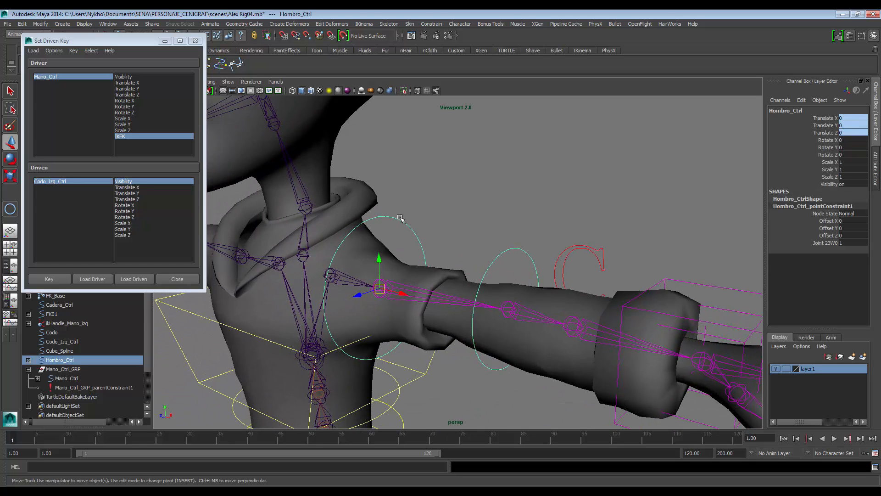
pyautogui.keyDown('alt'); pyautogui.moveTo(402, 234); pyautogui.dragTo(417, 234); pyautogui.keyUp('alt')
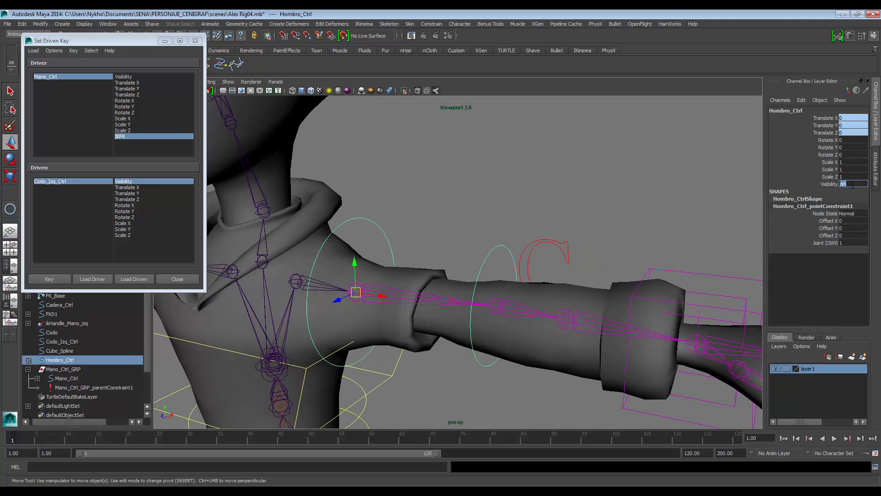
pyautogui.write('0')
pyautogui.press('Return')
pyautogui.click(467, 194)
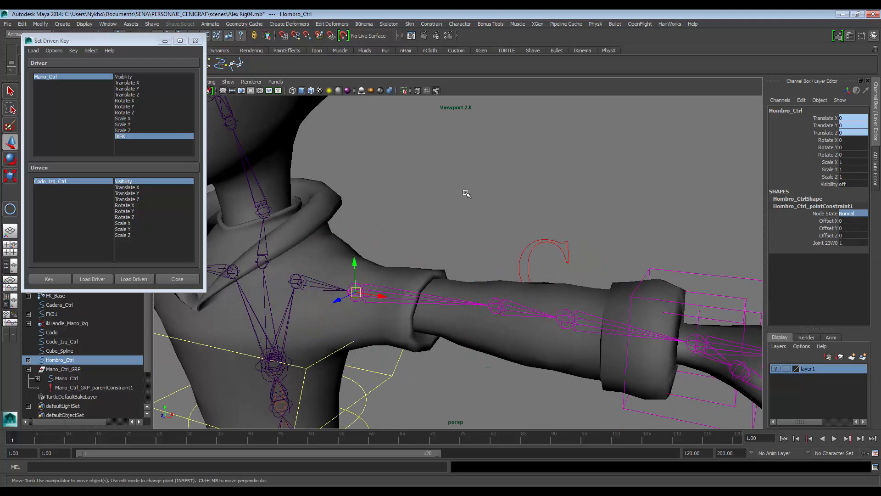
pyautogui.hotkey('ctrl', 'z')
pyautogui.hotkey('ctrl', 'z')
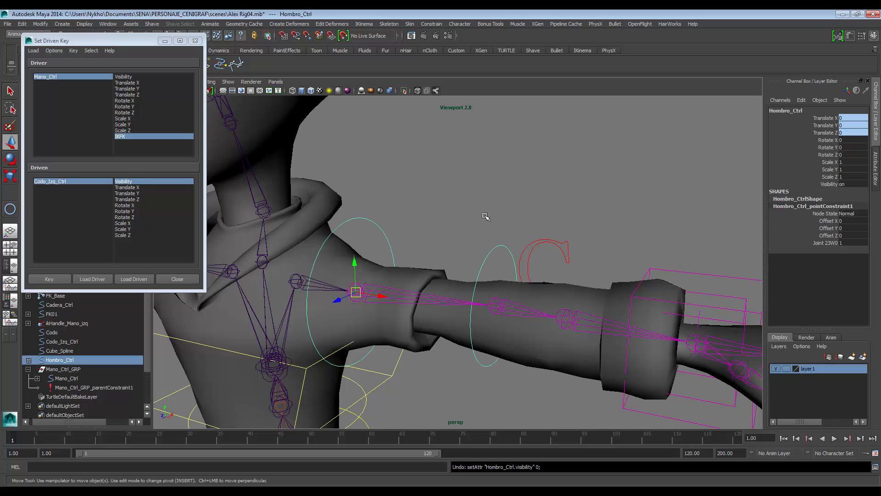
# Step: Enable drawing overrides on the Hombro_Ctrl transform and set its override color to red
pyautogui.click(460, 179)
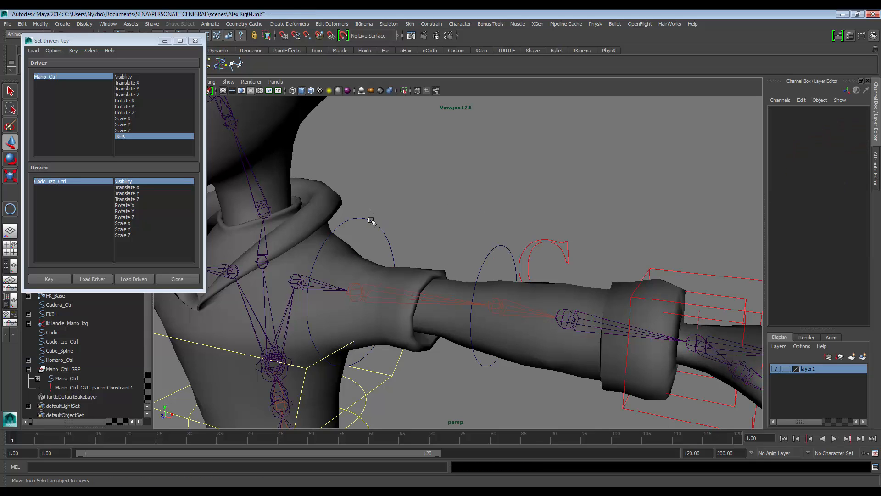
pyautogui.click(379, 231)
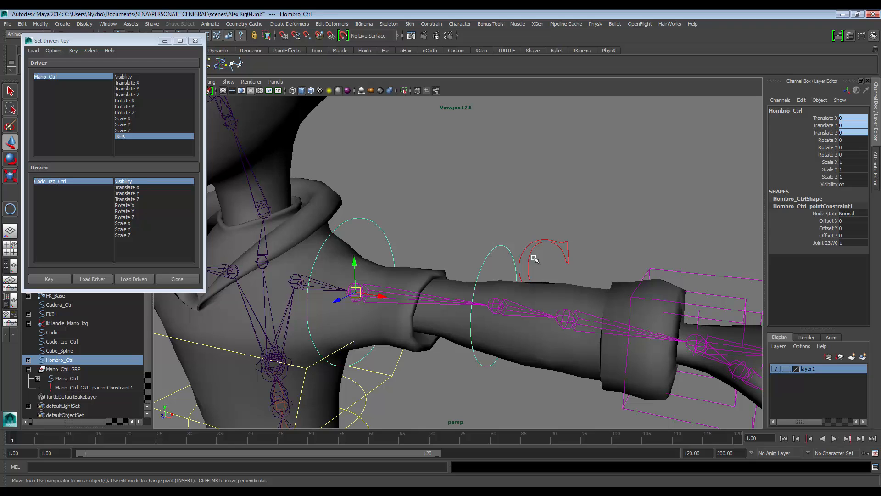
pyautogui.hotkey('ctrl', 'a')
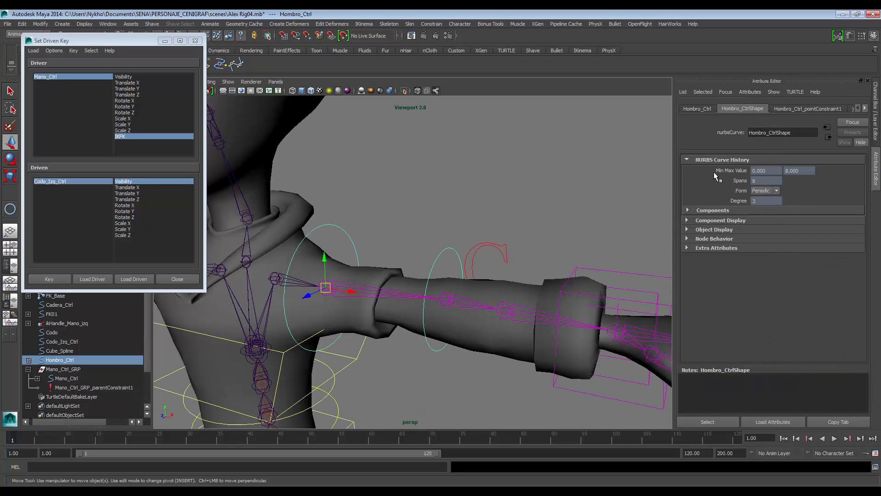
pyautogui.click(687, 229)
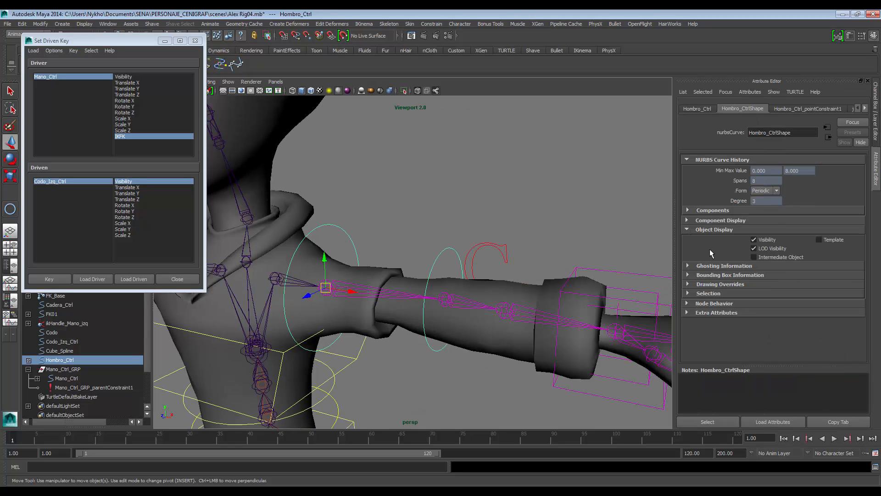
pyautogui.click(697, 109)
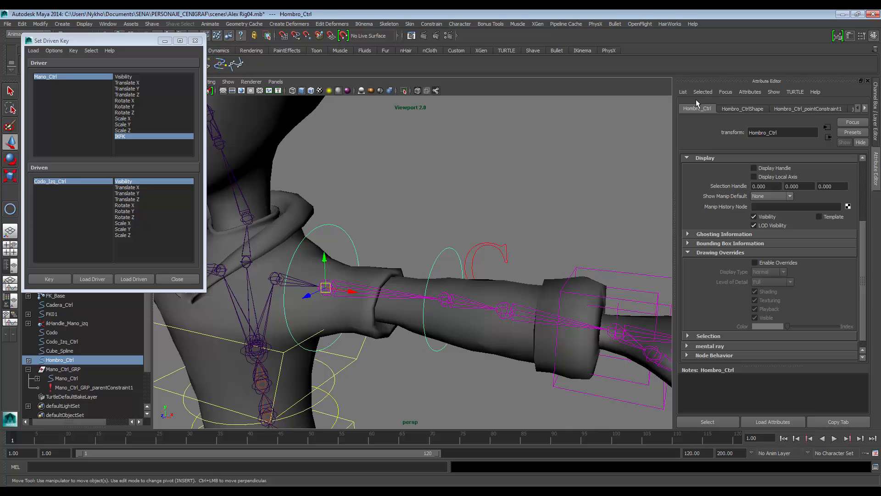
pyautogui.click(754, 262)
pyautogui.moveTo(800, 326); pyautogui.dragTo(807, 328)
pyautogui.click(477, 200)
pyautogui.keyDown('alt'); pyautogui.moveTo(477, 201); pyautogui.dragTo(475, 191, button='middle'); pyautogui.keyUp('alt')
pyautogui.scroll(-2, 480, 199)
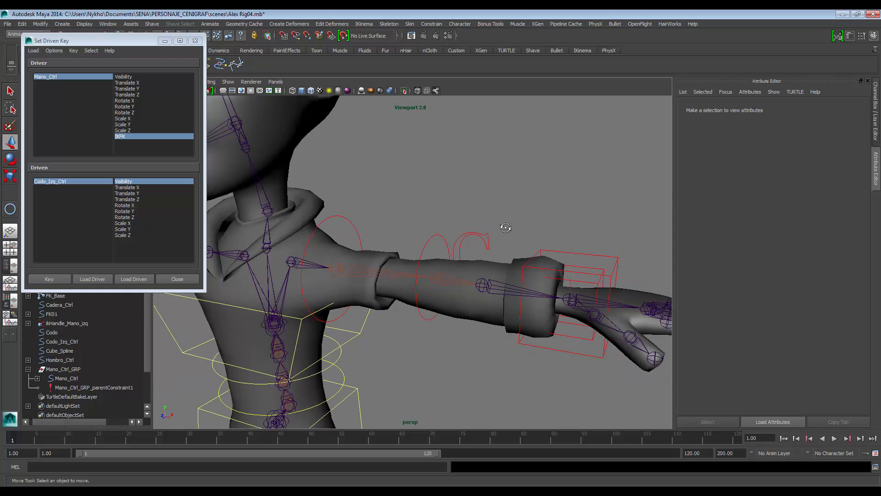
# Step: Check Mano_Ctrl's IKFK value, load Hombro_Ctrl as the driven object, and choose its Visibility attribute
pyautogui.click(73, 76)
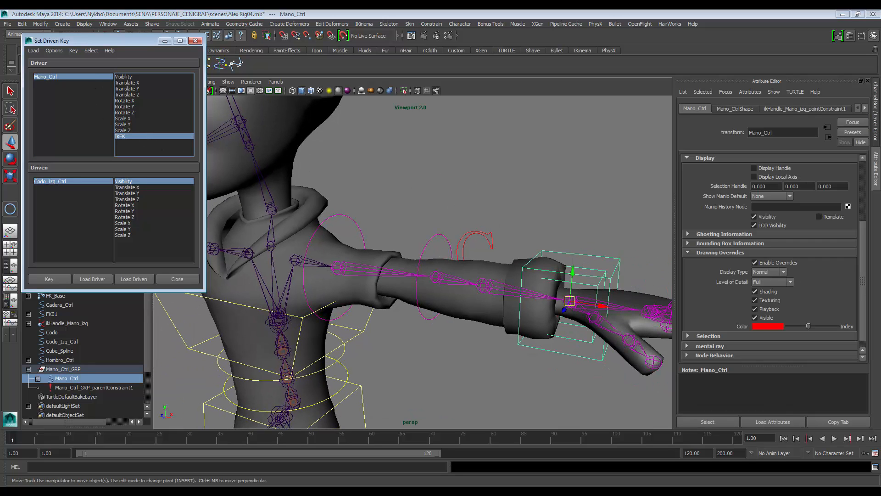
pyautogui.hotkey('ctrl', 'a')
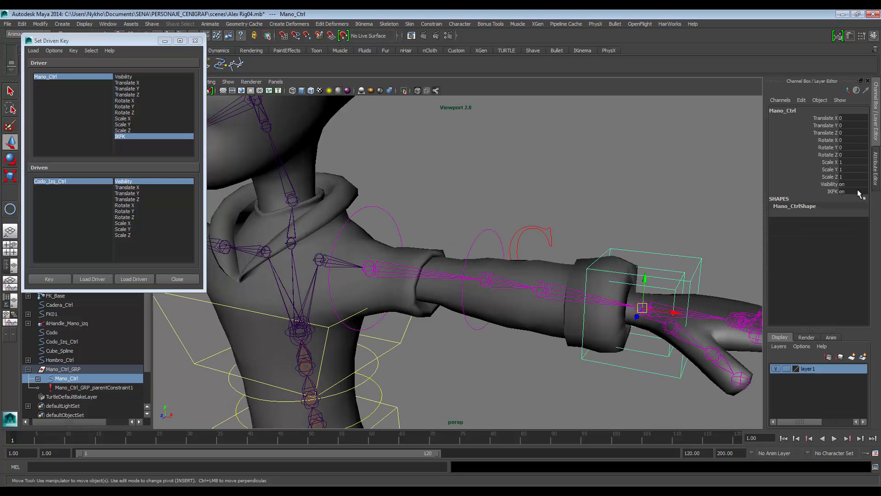
pyautogui.keyDown('alt'); pyautogui.moveTo(551, 191); pyautogui.dragTo(531, 220, button='middle'); pyautogui.keyUp('alt')
pyautogui.scroll(2, 460, 252)
pyautogui.keyDown('alt'); pyautogui.moveTo(460, 253); pyautogui.dragTo(457, 231, button='middle'); pyautogui.keyUp('alt')
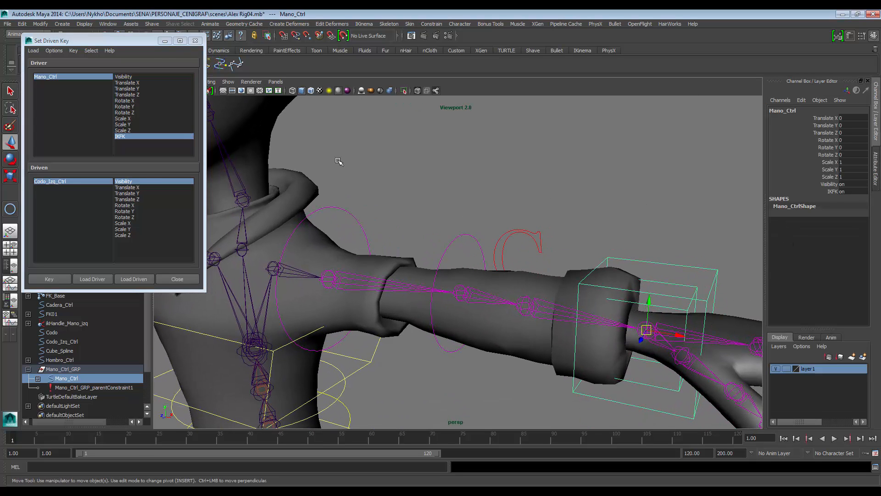
pyautogui.click(347, 211)
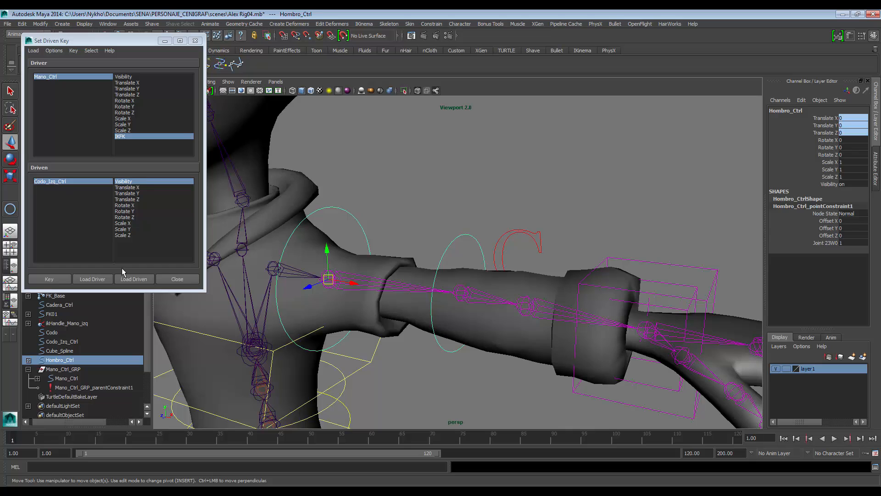
pyautogui.click(133, 278)
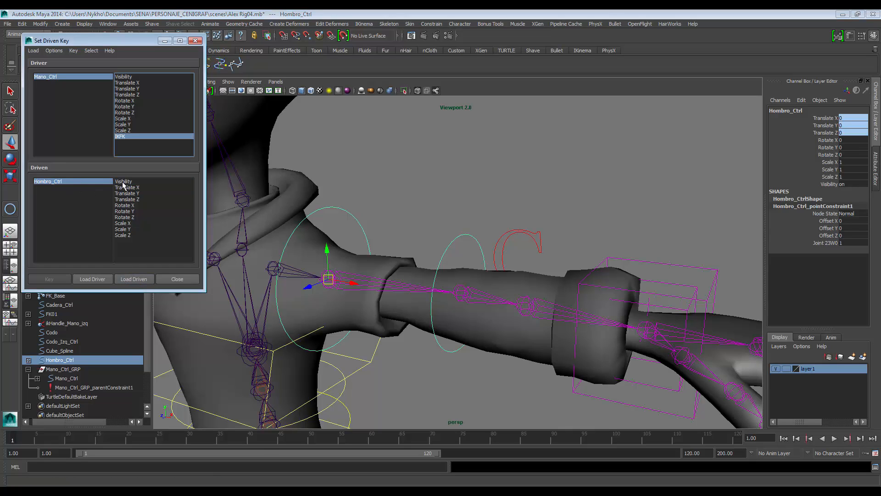
pyautogui.click(76, 181)
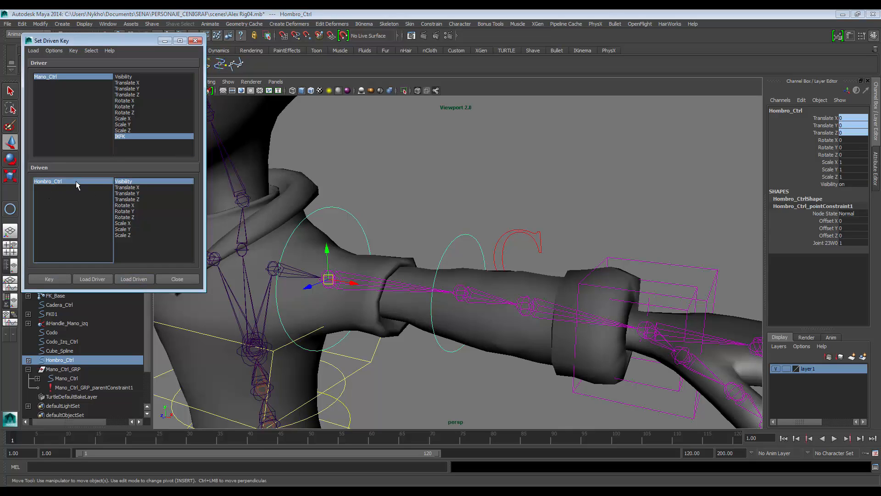
pyautogui.click(118, 182)
# Step: Turn Hombro_Ctrl's Visibility off and key it against Mano_Ctrl's IKFK on
pyautogui.click(861, 183)
pyautogui.write('0')
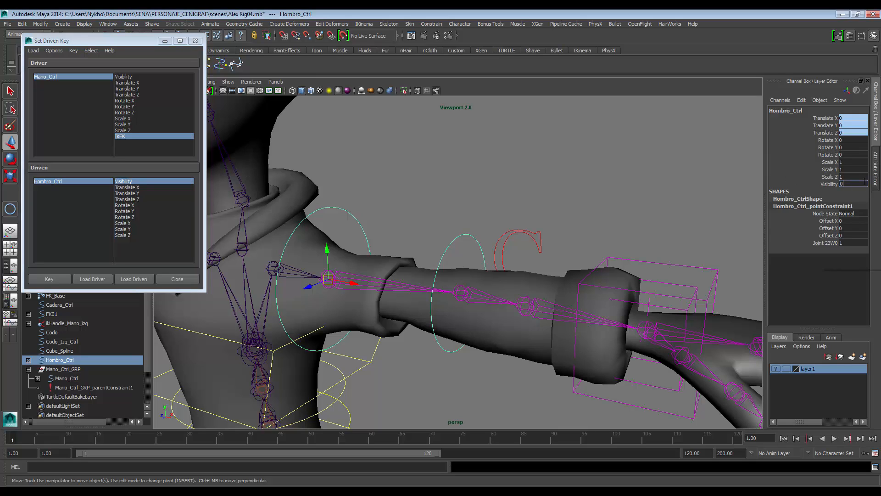
pyautogui.press('Return')
pyautogui.click(771, 29)
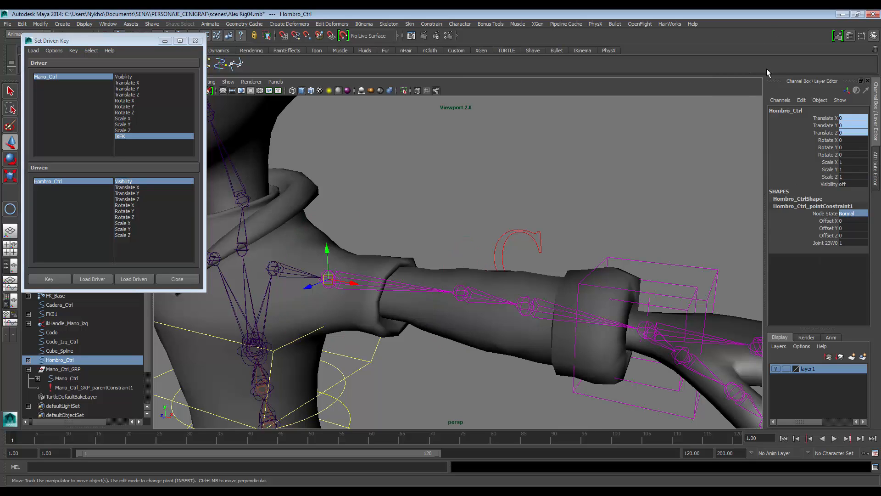
# Step: Select the driver Mano_Ctrl and switch its IKFK attribute off
pyautogui.click(71, 76)
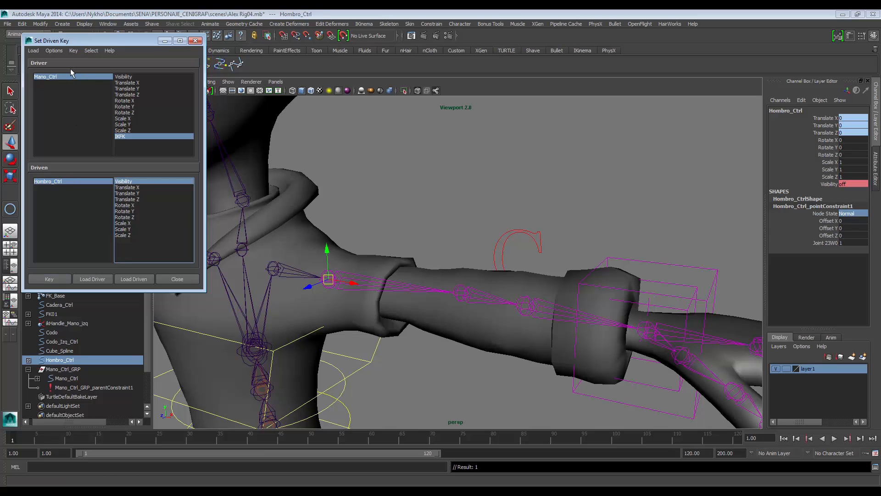
pyautogui.click(852, 192)
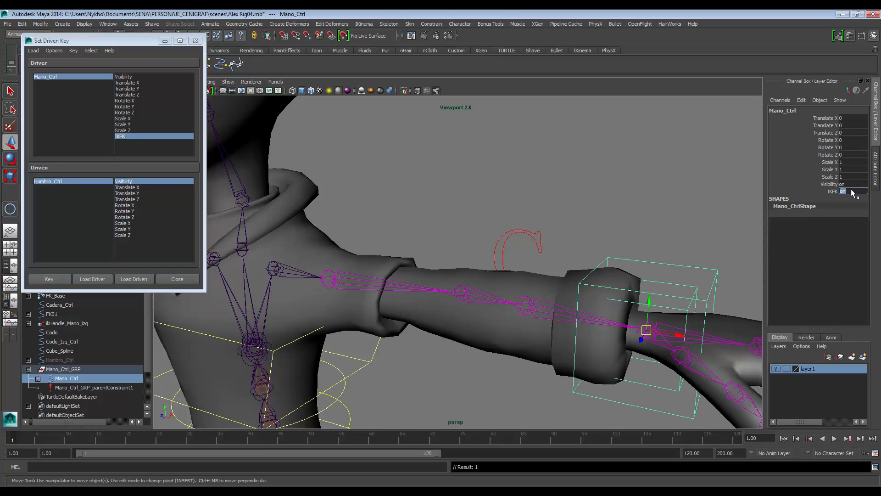
pyautogui.write('0')
pyautogui.press('Return')
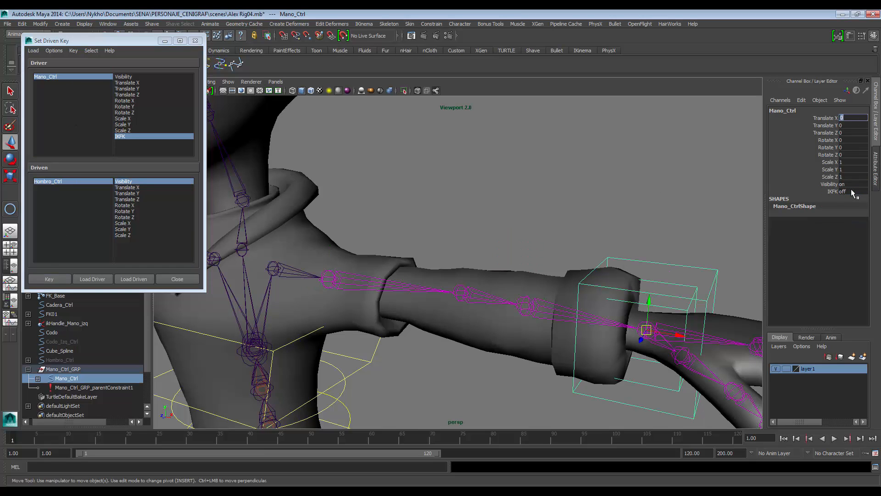
# Step: Select the driven Hombro_Ctrl, turn its Visibility on, and key it against IKFK off
pyautogui.click(73, 181)
pyautogui.click(849, 184)
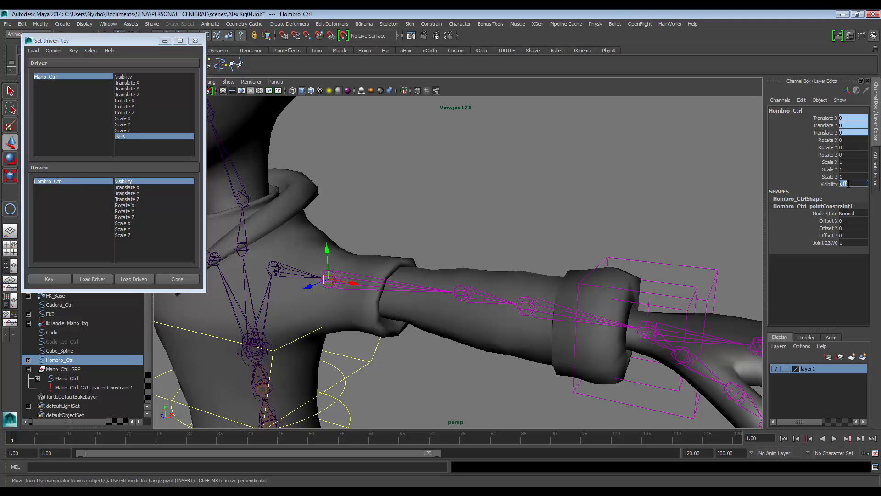
pyautogui.write('1')
pyautogui.press('Return')
pyautogui.click(57, 278)
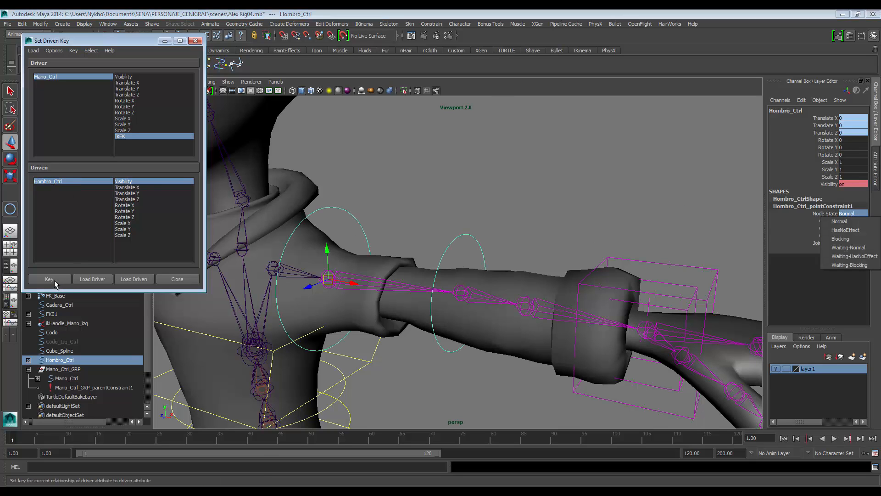
# Step: Select Mano_Ctrl and switch IKFK on and back off to test the arm controls' visibility
pyautogui.keyDown('alt'); pyautogui.moveTo(543, 283); pyautogui.dragTo(521, 277, button='middle'); pyautogui.keyUp('alt')
pyautogui.moveTo(679, 254); pyautogui.dragTo(701, 267)
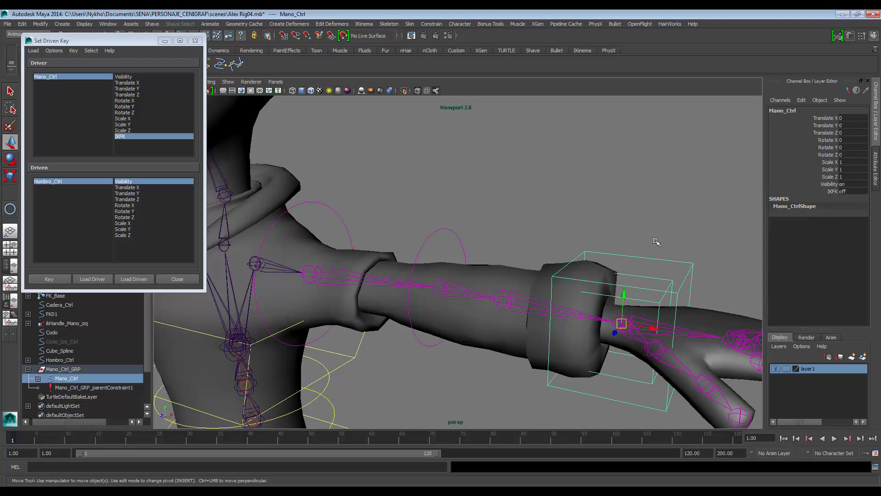
pyautogui.keyDown('alt'); pyautogui.moveTo(631, 222); pyautogui.dragTo(623, 233, button='middle'); pyautogui.keyUp('alt')
pyautogui.click(851, 192)
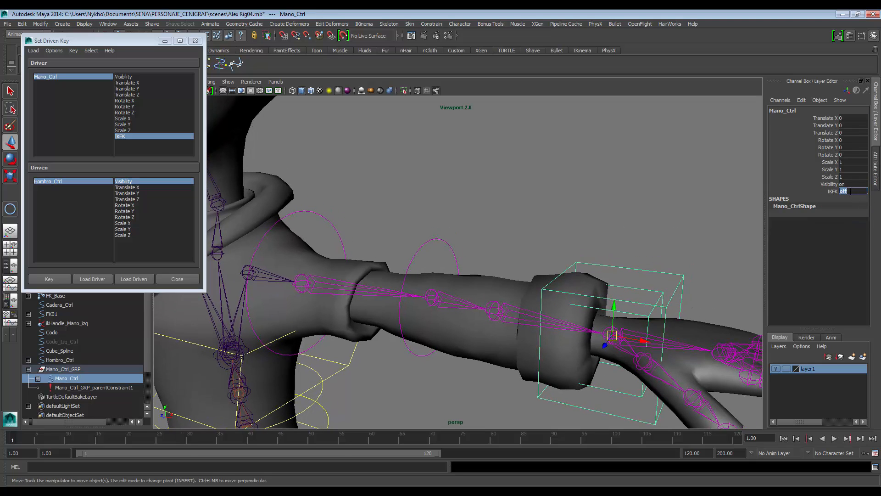
pyautogui.write('1')
pyautogui.press('Return')
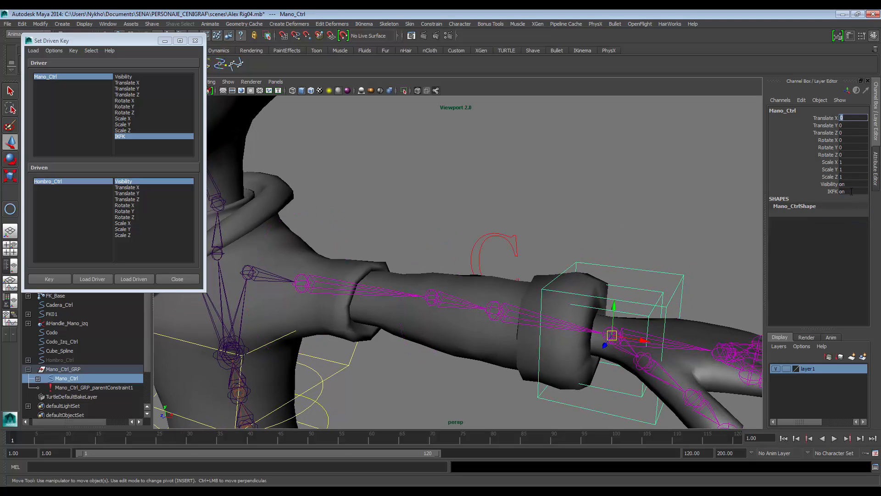
pyautogui.click(852, 191)
pyautogui.write('0')
pyautogui.press('Return')
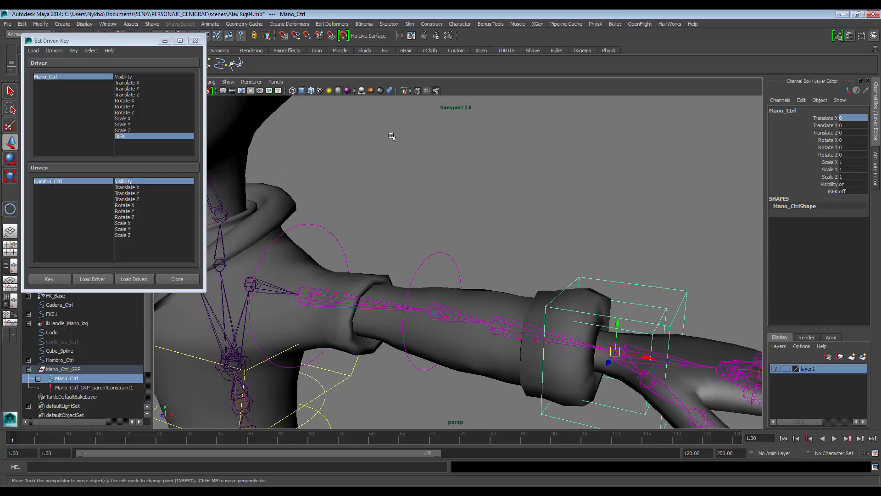
# Step: Close the Set Driven Key window, try moving Mano_Ctrl along X with IKFK off, and undo the move
pyautogui.click(195, 41)
pyautogui.keyDown('alt'); pyautogui.moveTo(376, 165); pyautogui.dragTo(500, 228); pyautogui.keyUp('alt')
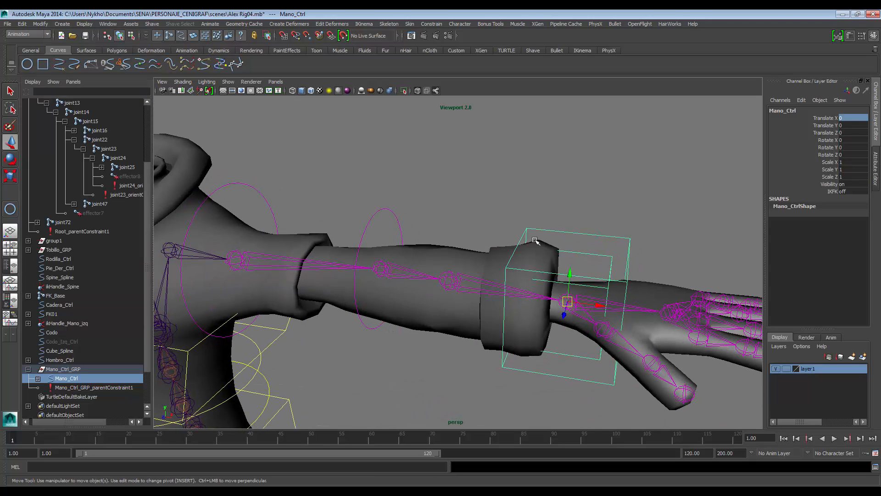
pyautogui.moveTo(594, 304); pyautogui.dragTo(547, 294)
pyautogui.hotkey('ctrl', 'z')
pyautogui.keyDown('alt'); pyautogui.moveTo(491, 285); pyautogui.dragTo(530, 300, button='middle'); pyautogui.keyUp('alt')
# Step: Test the FK controls by rotating Codo_ctrl about -60 degrees in Y and rotating Hombro_Ctrl, undoing each rotation
pyautogui.click(433, 236)
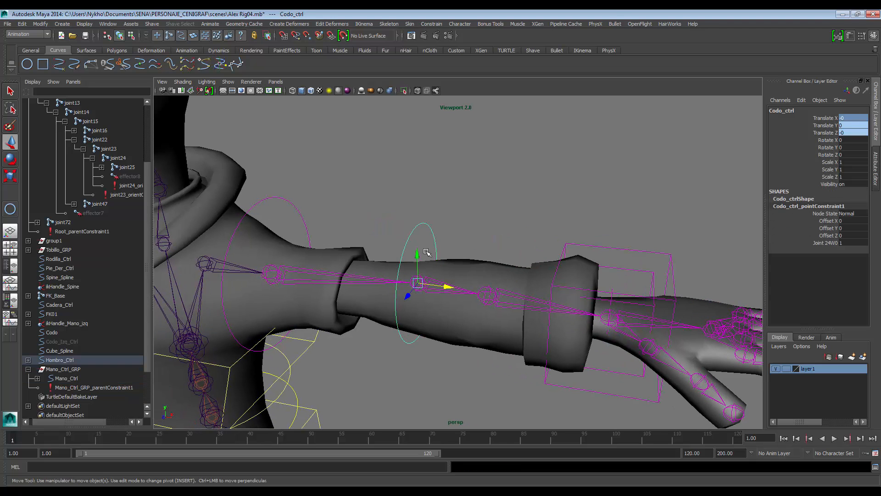
pyautogui.press('e')
pyautogui.moveTo(438, 301); pyautogui.dragTo(392, 300)
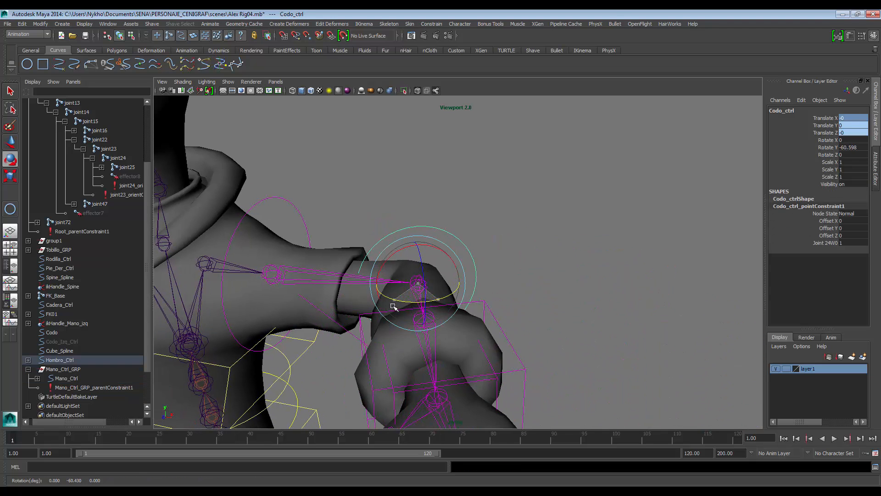
pyautogui.hotkey('ctrl', 'z')
pyautogui.click(267, 197)
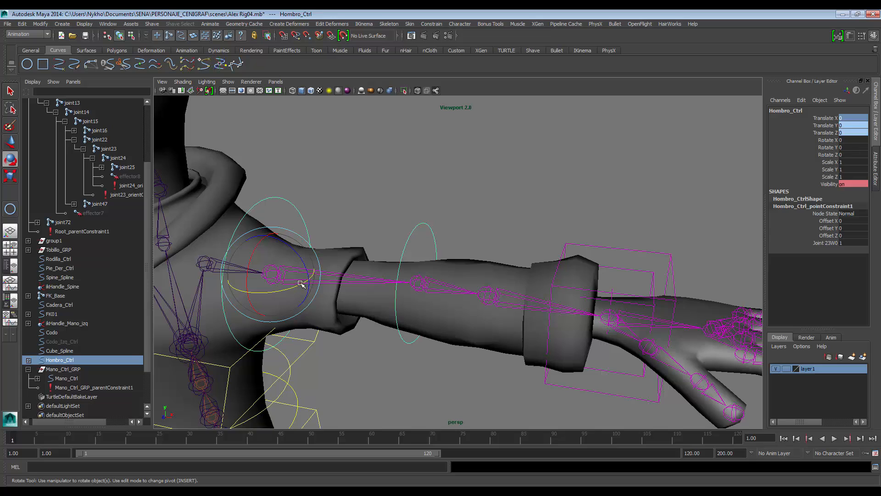
pyautogui.moveTo(305, 284); pyautogui.dragTo(296, 261)
pyautogui.hotkey('ctrl', 'z')
# Step: Select Mano_Ctrl at the wrist and switch its IKFK attribute on
pyautogui.click(622, 252)
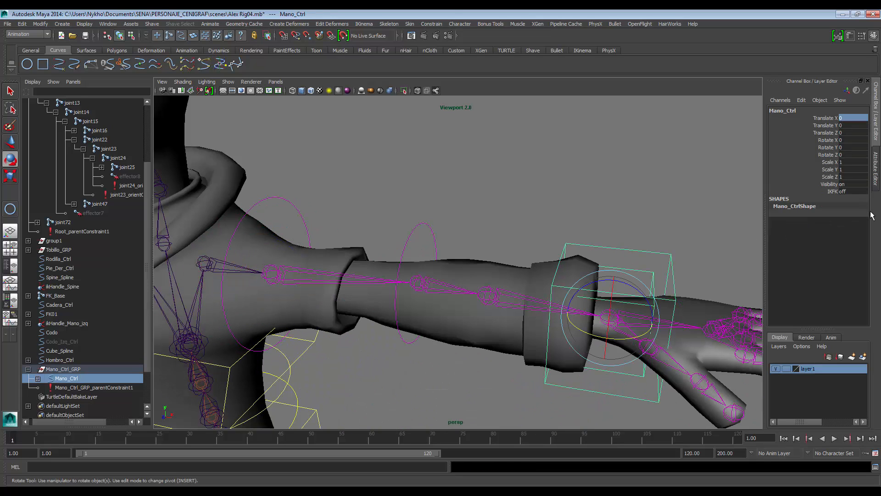
pyautogui.click(847, 192)
pyautogui.write('1')
pyautogui.press('Return')
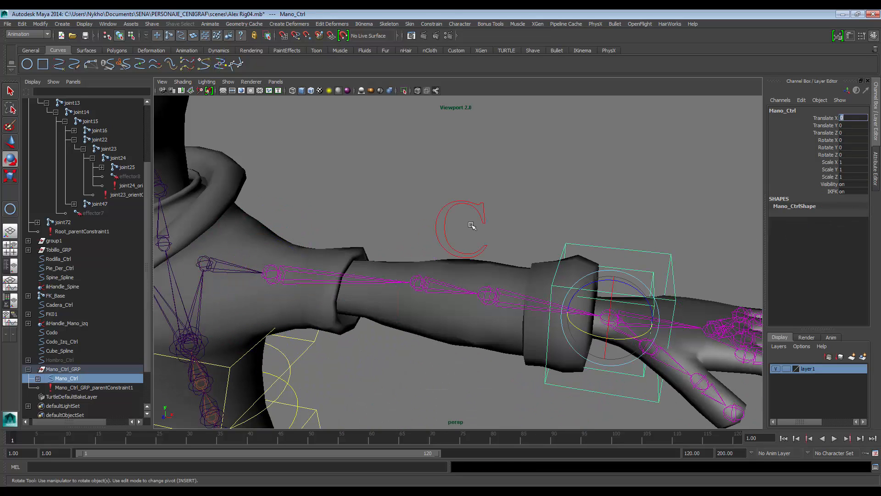
# Step: Test the arm's IK by moving Mano_Ctrl about -2.8 units along X, and undo the move
pyautogui.press('w')
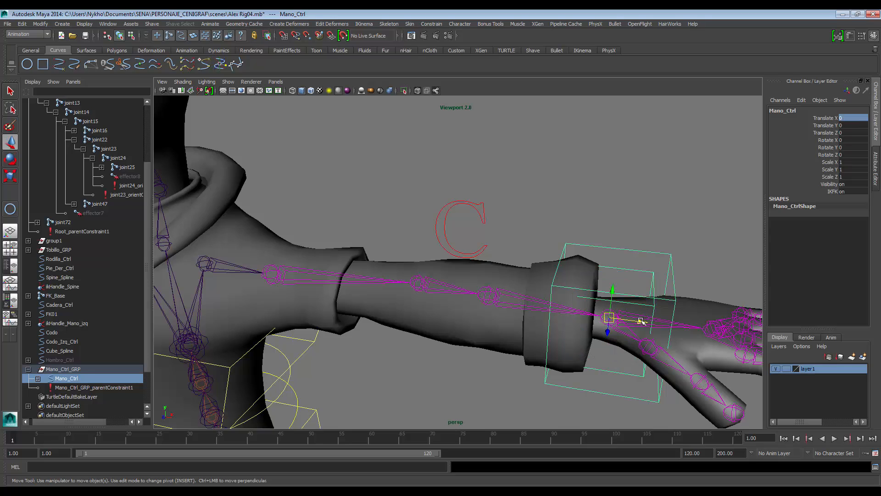
pyautogui.moveTo(642, 322); pyautogui.dragTo(549, 310)
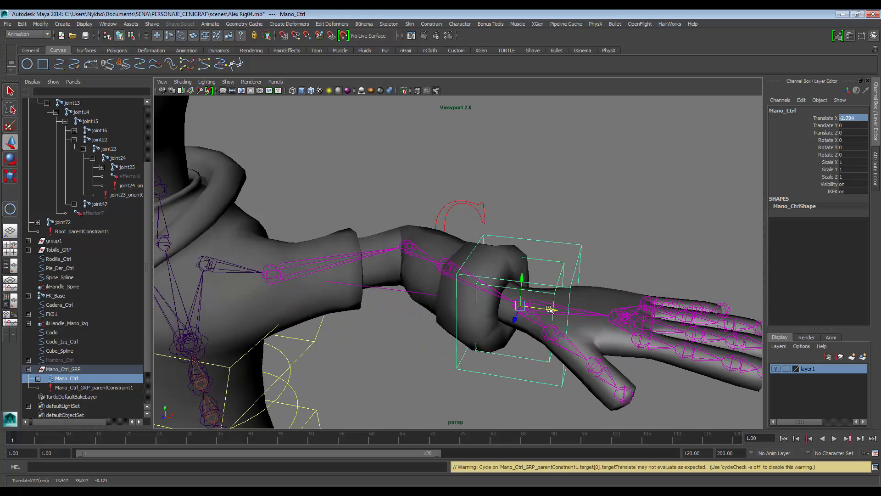
pyautogui.hotkey('ctrl', 'z')
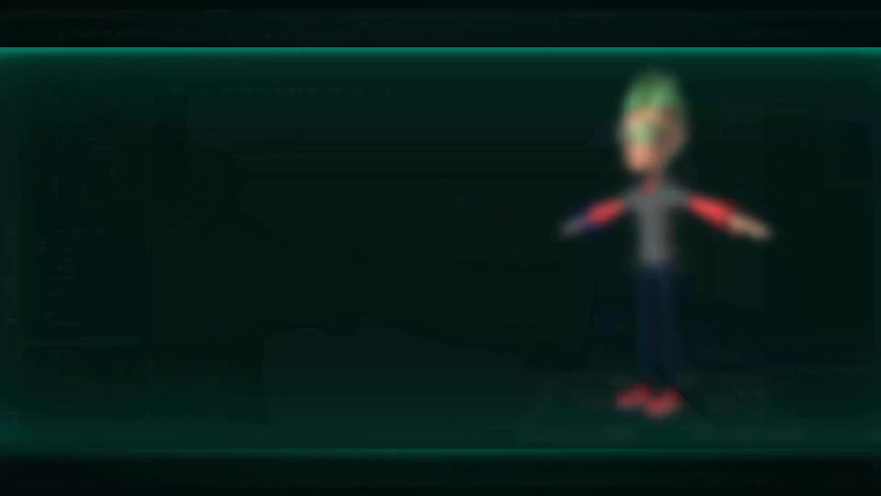